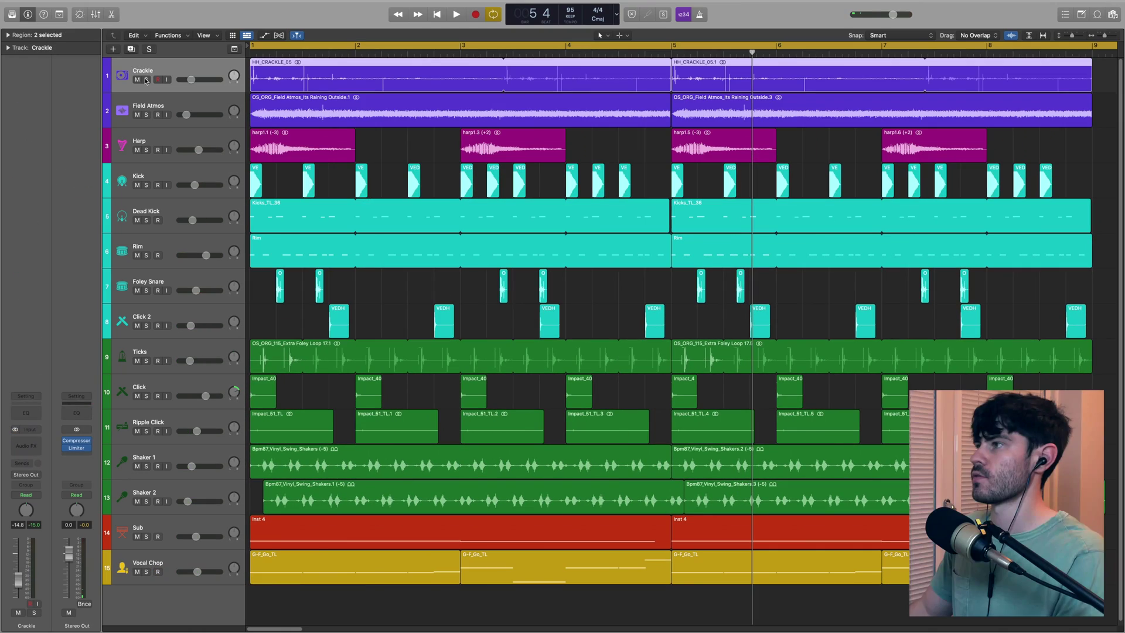
Audition the Crackle track in solo and clear its solo.
{"action": "left_click", "coordinate": [48, 40]}
{"action": "left_click", "coordinate": [146, 80]}
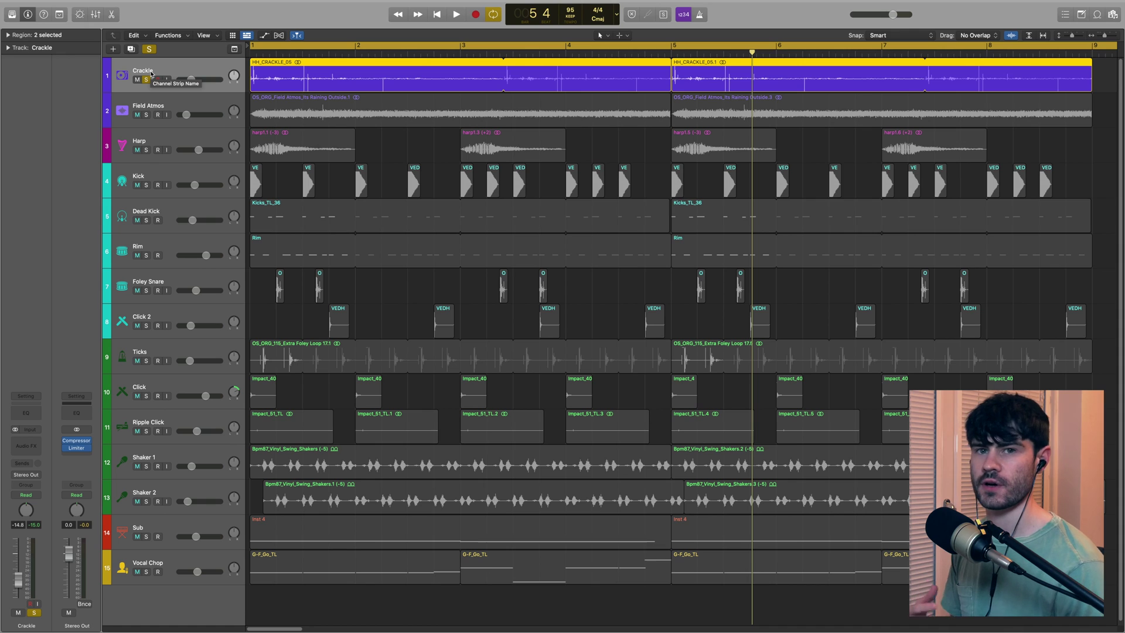
{"action": "key", "text": "space"}
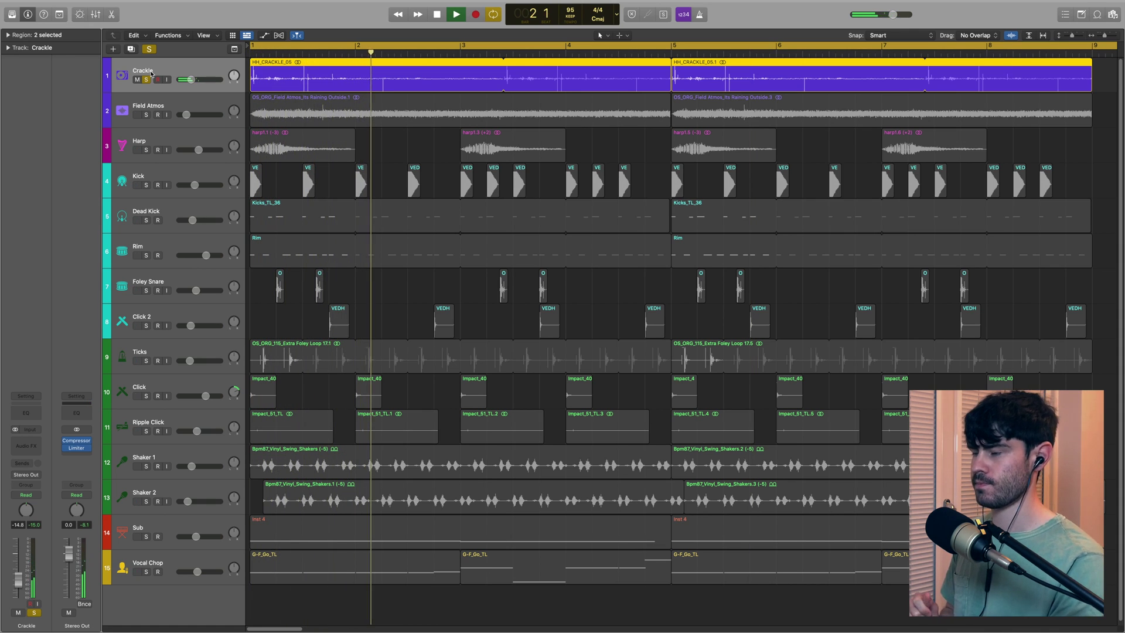
{"action": "key", "text": "space"}
{"action": "left_click", "coordinate": [146, 79]}
Solo the Field Atmos track and play it from the start of the project.
{"action": "left_click", "coordinate": [145, 110]}
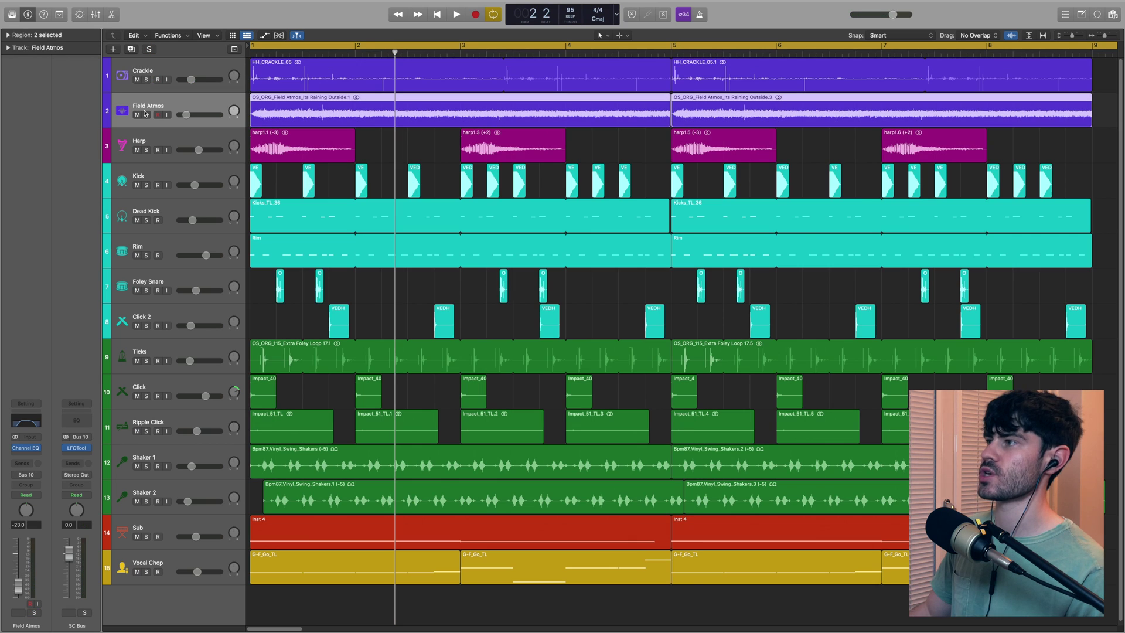
{"action": "key", "text": "s"}
{"action": "key", "text": "Return"}
{"action": "key", "text": "space"}
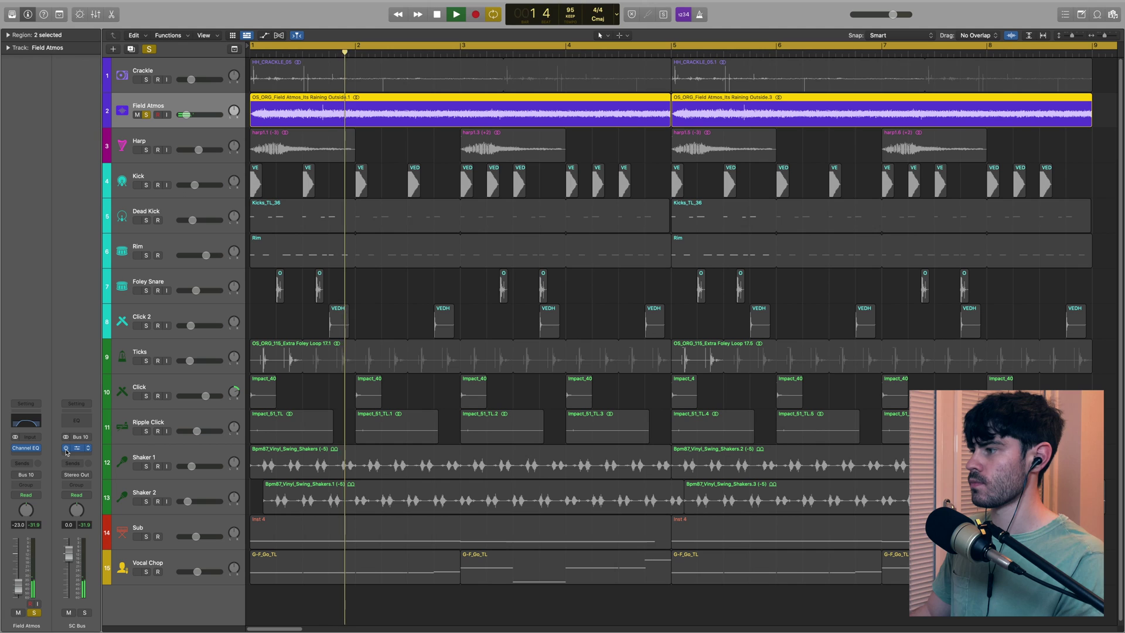
{"action": "key", "text": "space"}
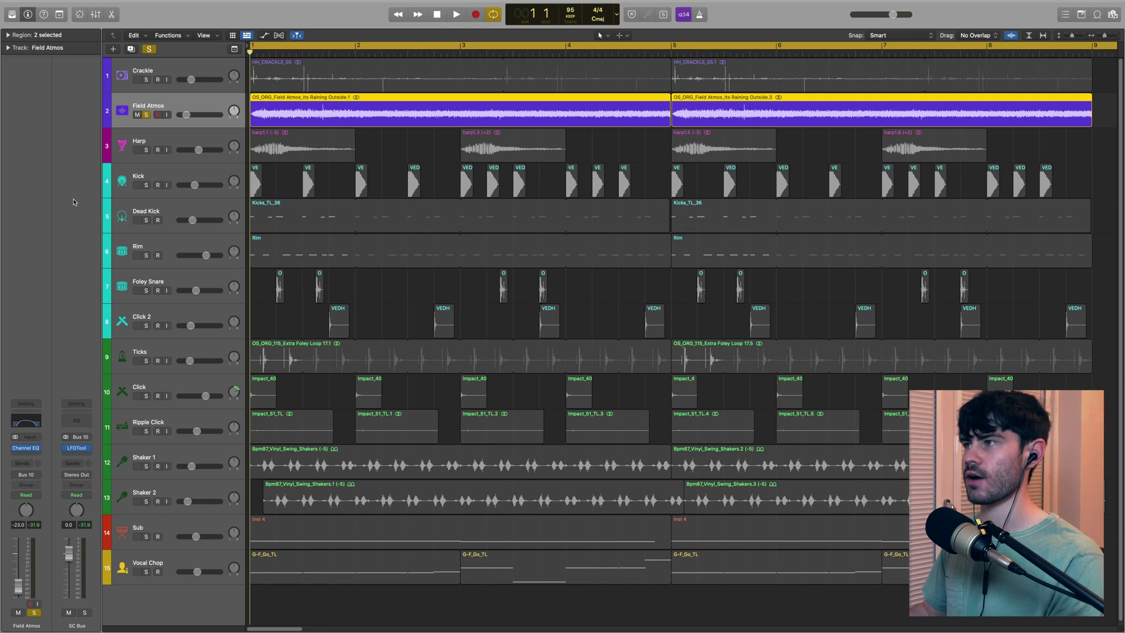
Audition the Harp track in solo and check the transposition of its second region.
{"action": "left_click", "coordinate": [151, 137]}
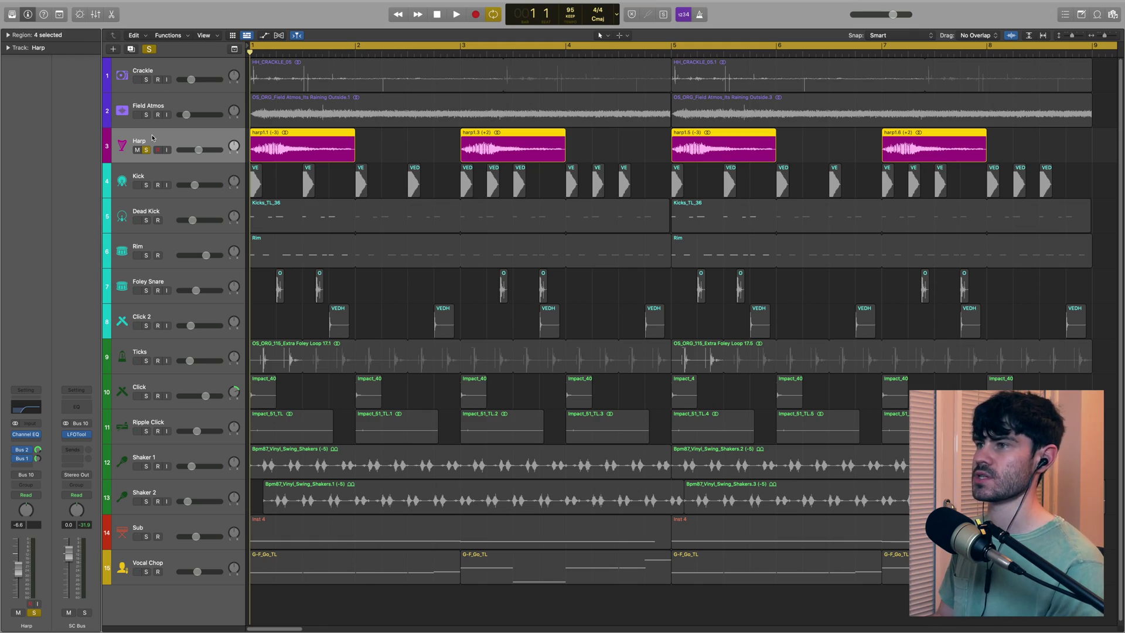
{"action": "key", "text": "space"}
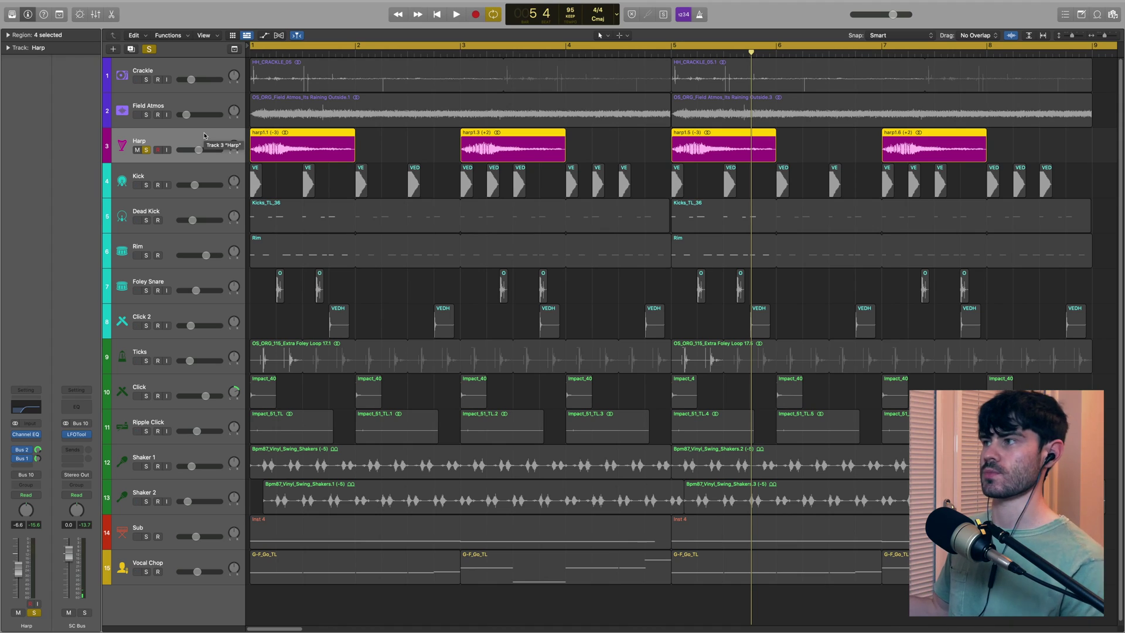
{"action": "left_click", "coordinate": [299, 147]}
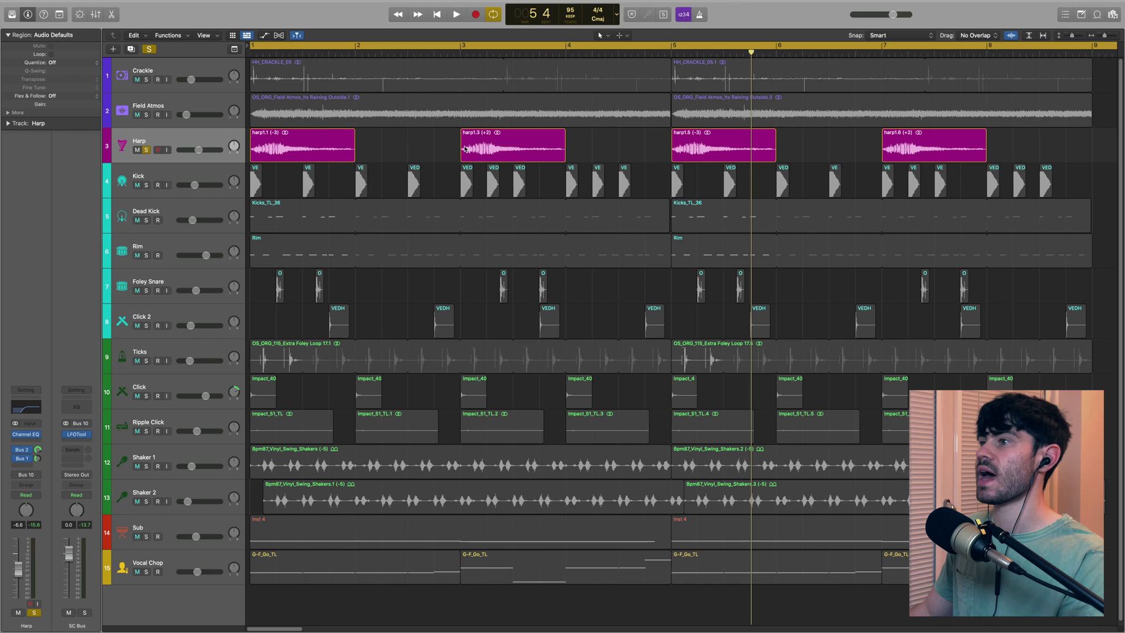
{"action": "left_click", "coordinate": [1073, 352]}
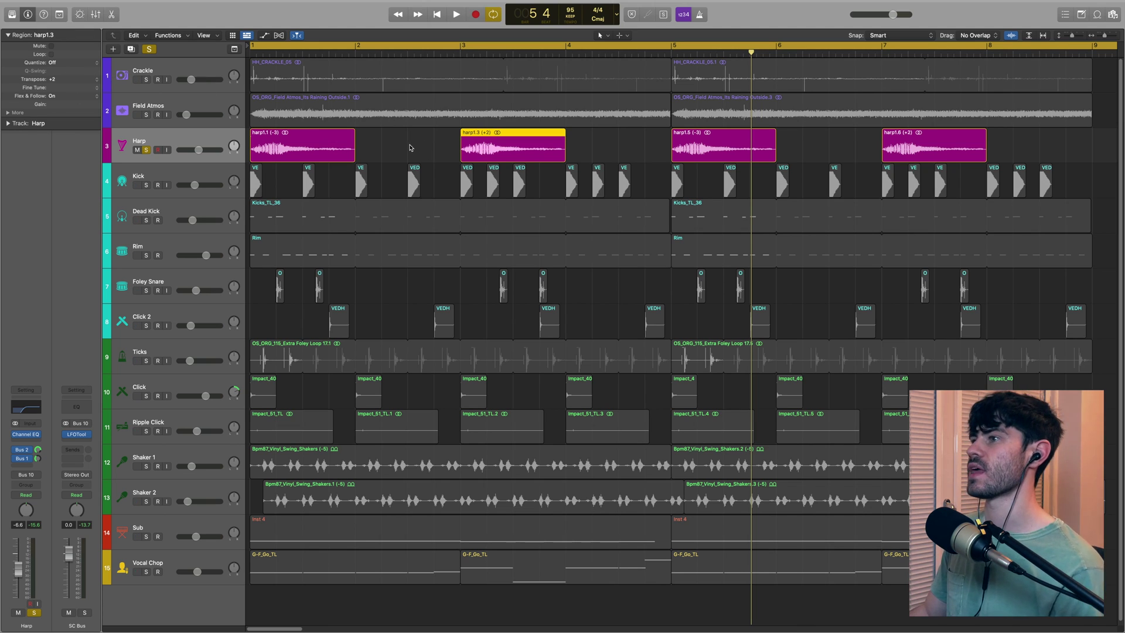
{"action": "left_click", "coordinate": [410, 148]}
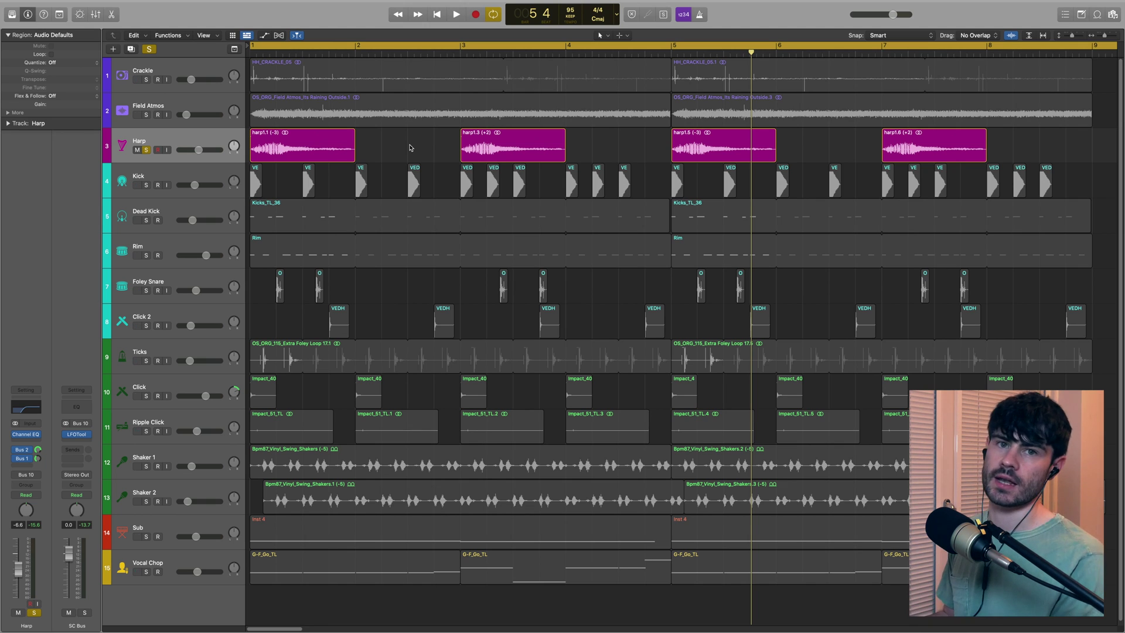
Inspect the low-cut curve in the Harp track's Channel EQ.
{"action": "left_click", "coordinate": [176, 142]}
{"action": "left_click", "coordinate": [25, 434]}
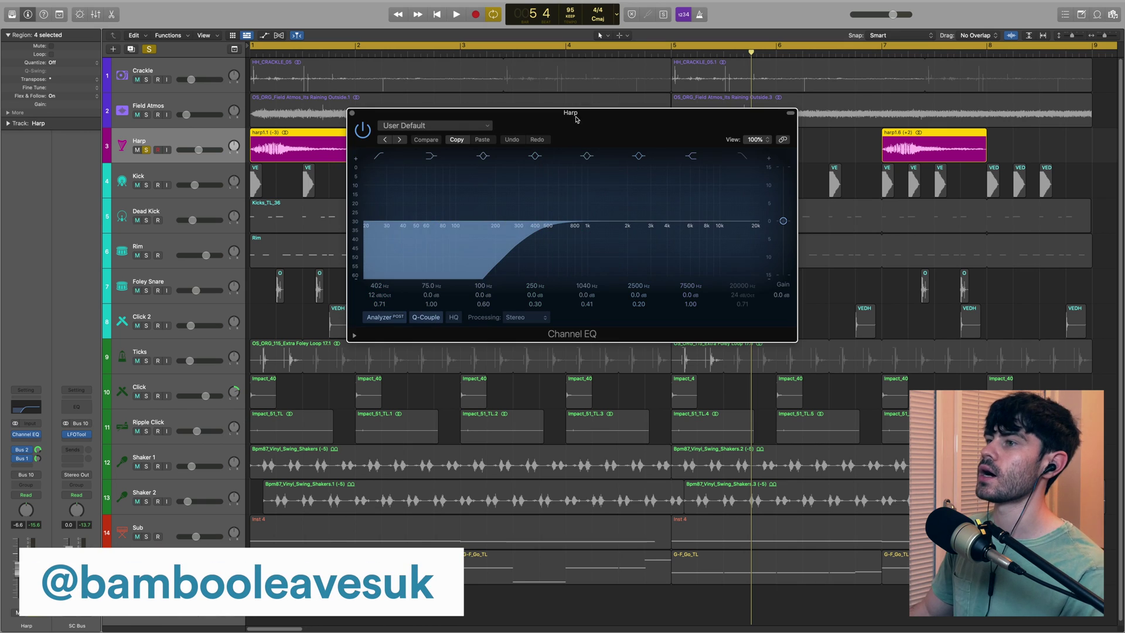
{"action": "left_click_drag", "start_coordinate": [585, 117], "coordinate": [562, 172]}
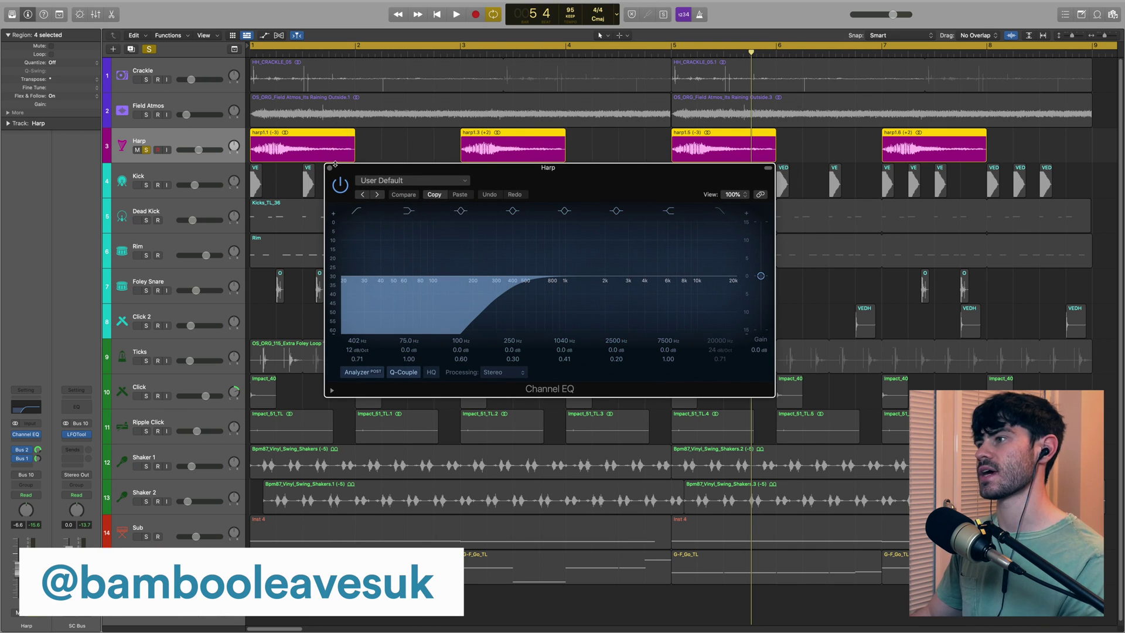
{"action": "left_click", "coordinate": [330, 170]}
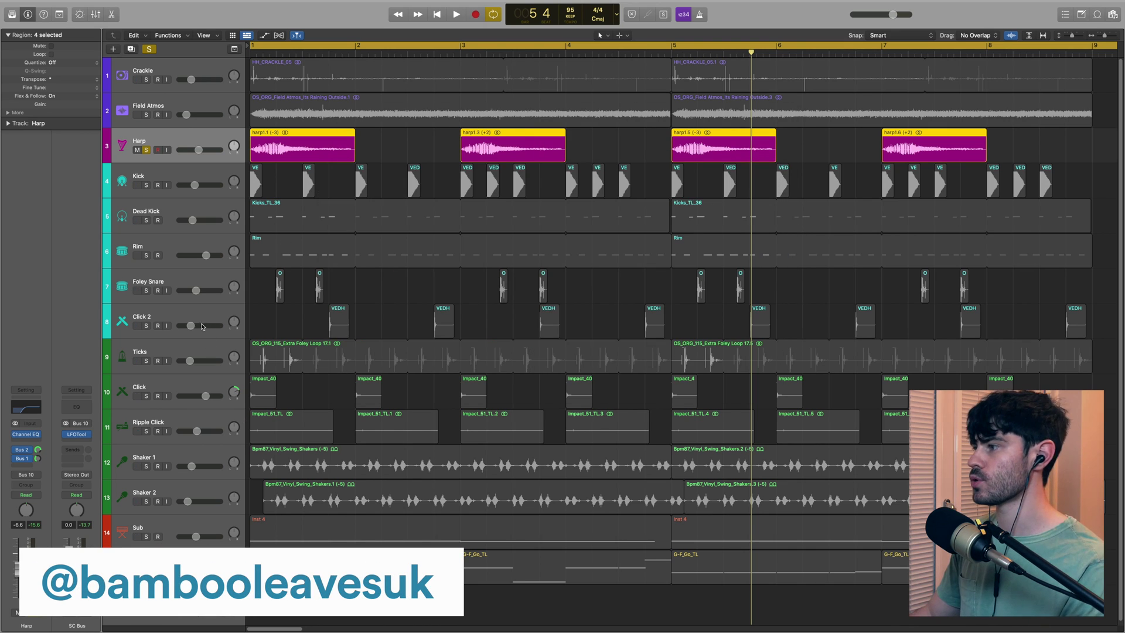
Review the Stereo Delay settings on the St Delay bus fed by the Harp's Bus 2 send.
{"action": "left_click", "coordinate": [25, 453]}
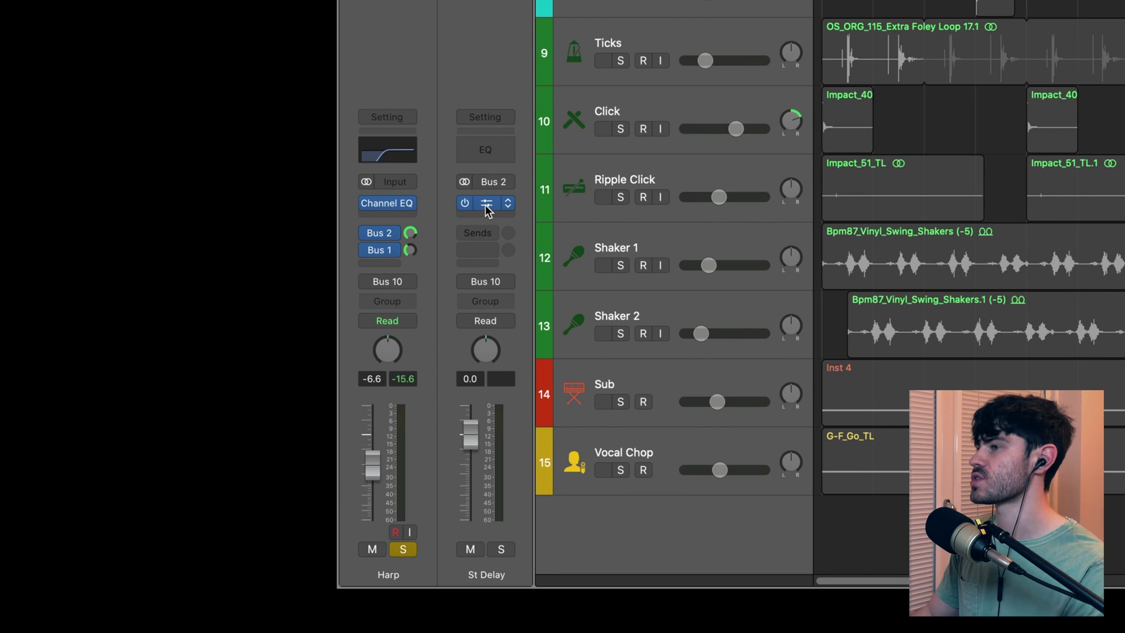
{"action": "left_click", "coordinate": [482, 206]}
{"action": "left_click_drag", "start_coordinate": [559, 120], "coordinate": [645, 212]}
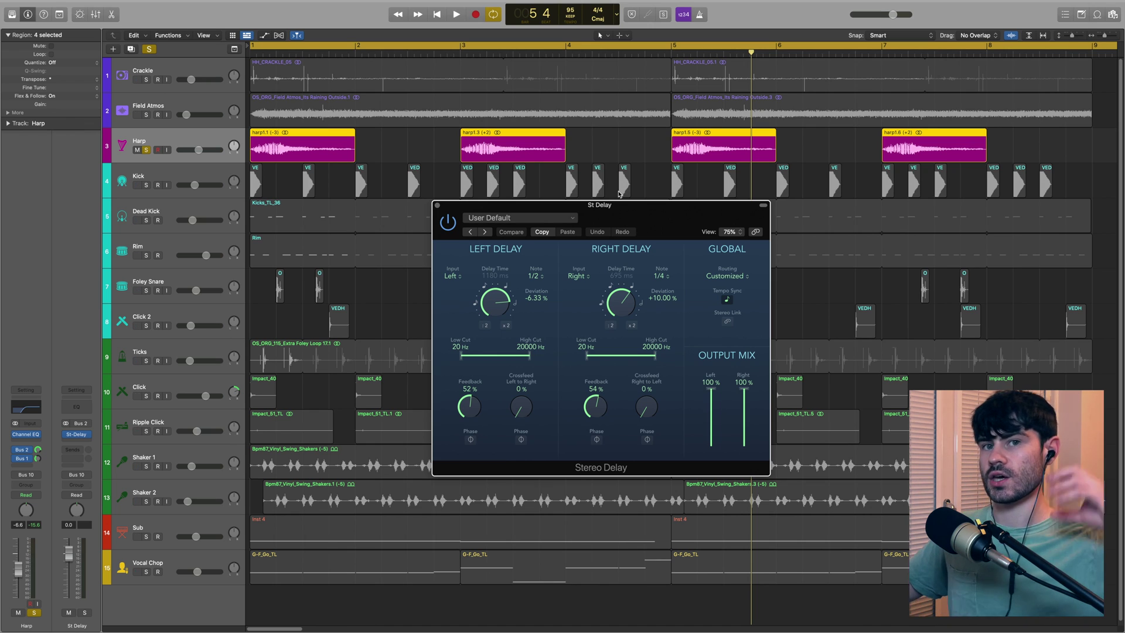
{"action": "left_click", "coordinate": [438, 205]}
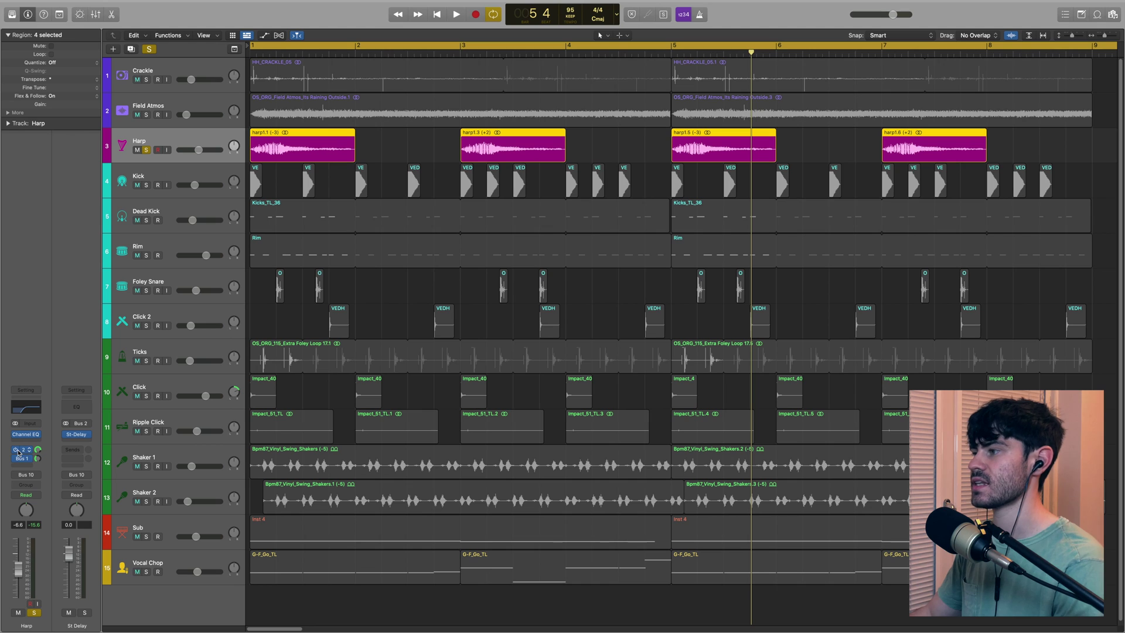
Play the soloed harp from the start to compare it with the Bus 2 delay send bypassed and enabled.
{"action": "key", "text": "Return"}
{"action": "key", "text": "space"}
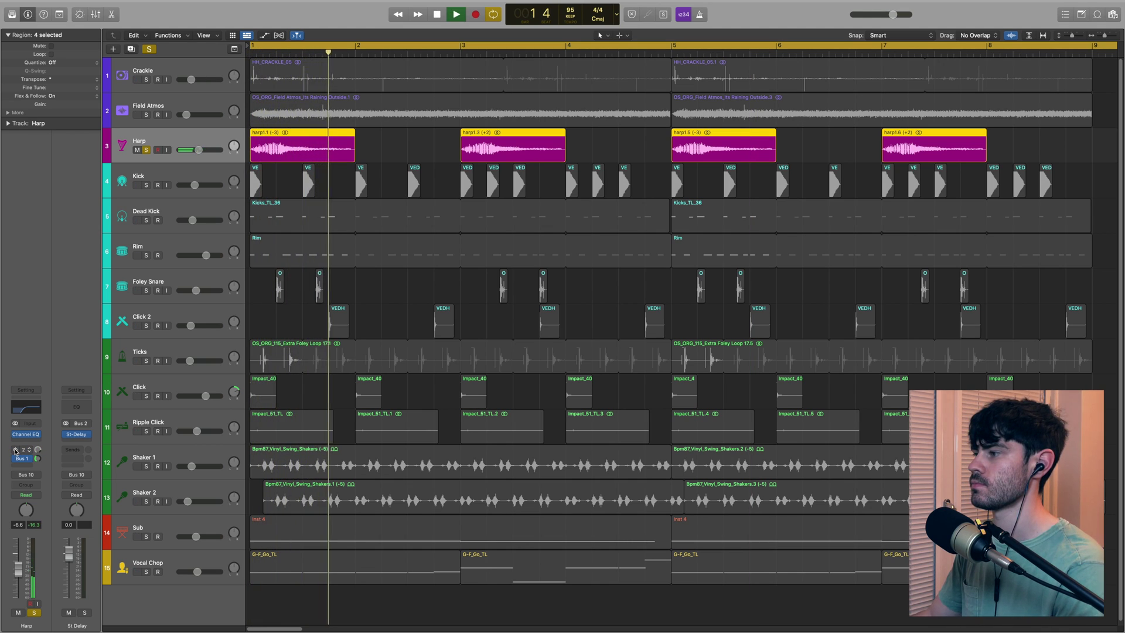
{"action": "left_click", "coordinate": [16, 450]}
{"action": "key", "text": "Return"}
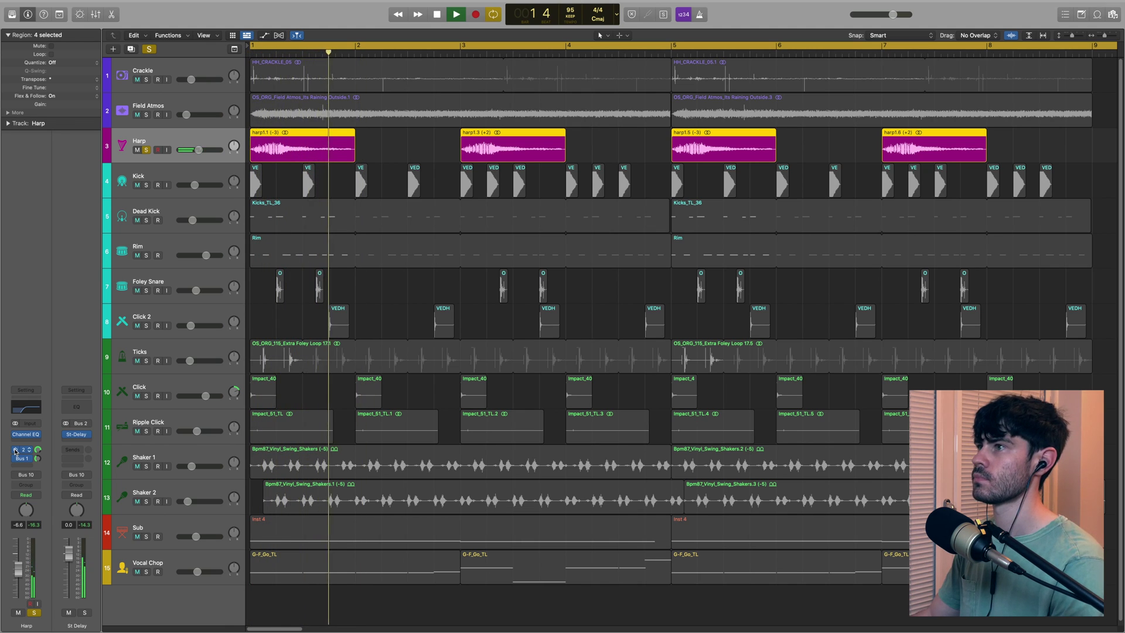
{"action": "key", "text": "space"}
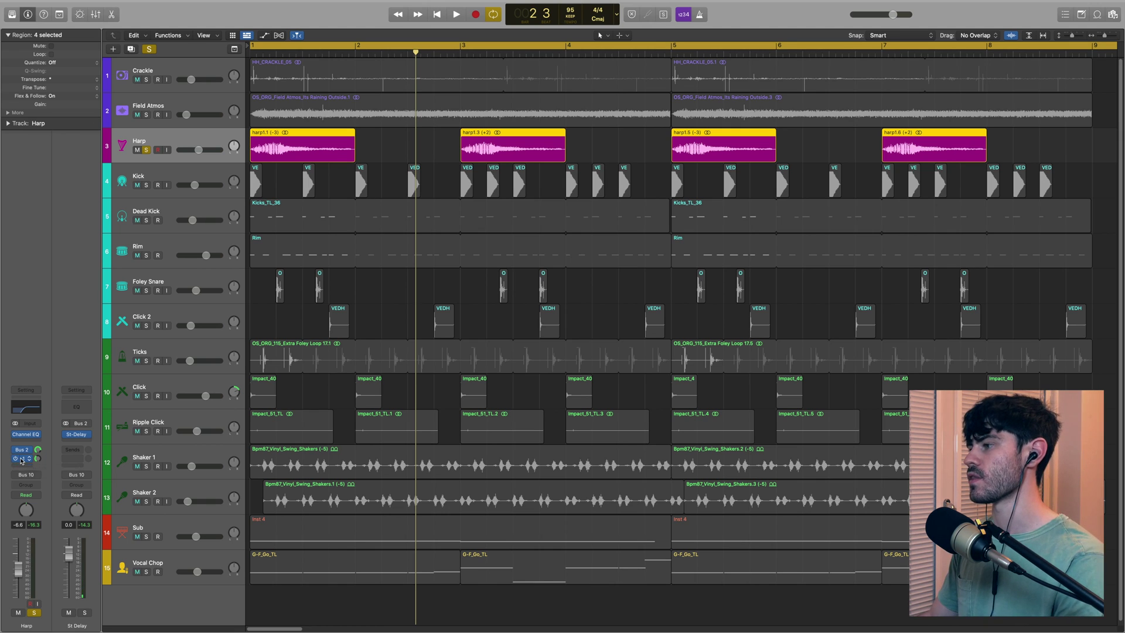
Inspect the first plug-in on the H Verb bus fed by the Harp's Bus 1 send.
{"action": "left_click", "coordinate": [16, 459]}
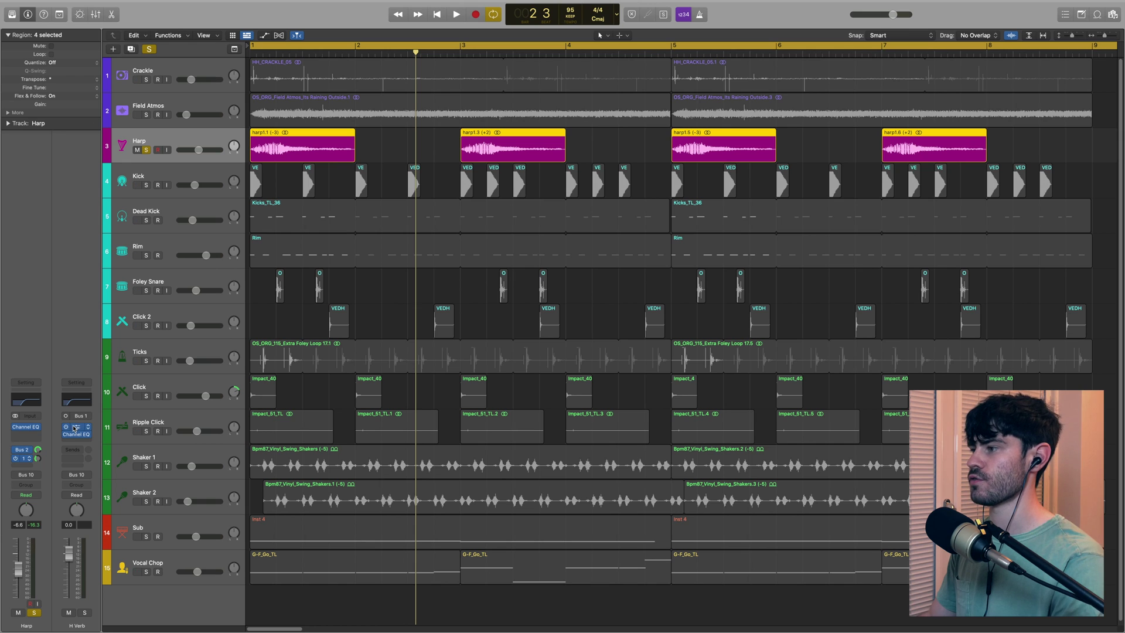
{"action": "left_click_drag", "start_coordinate": [492, 117], "coordinate": [493, 177]}
{"action": "left_click", "coordinate": [353, 173]}
Audition the percussion tracks from Kick through Shaker 2 together in solo instead of the Harp, and clear all solos.
{"action": "left_click", "coordinate": [146, 149]}
{"action": "left_click_drag", "start_coordinate": [146, 185], "coordinate": [146, 469]}
{"action": "left_click_drag", "start_coordinate": [151, 509], "coordinate": [151, 509]}
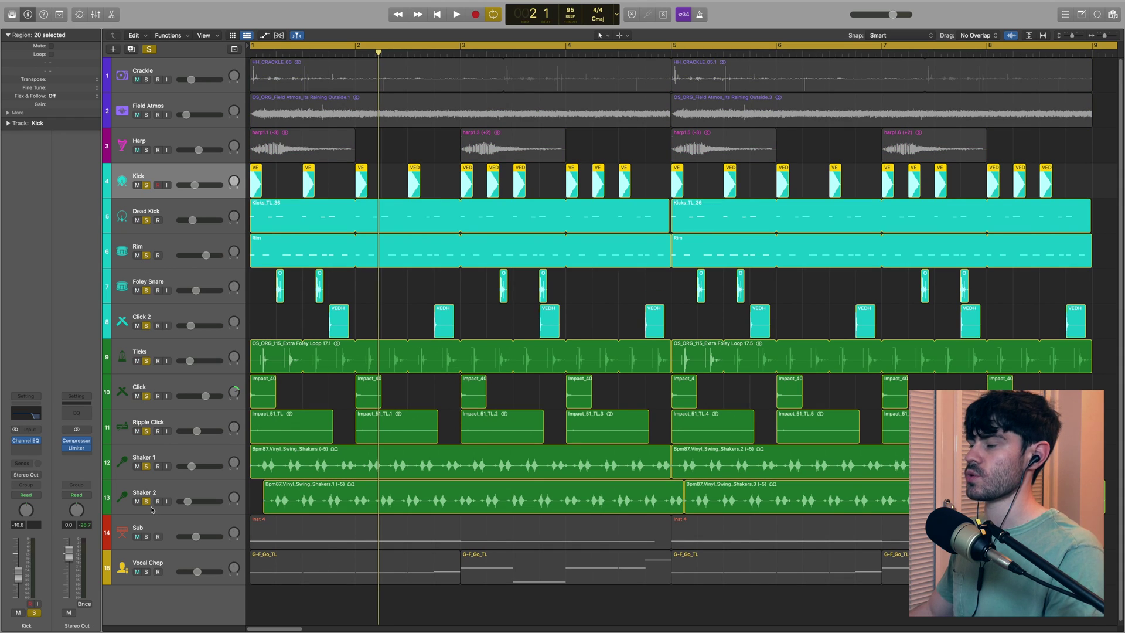
{"action": "key", "text": "space"}
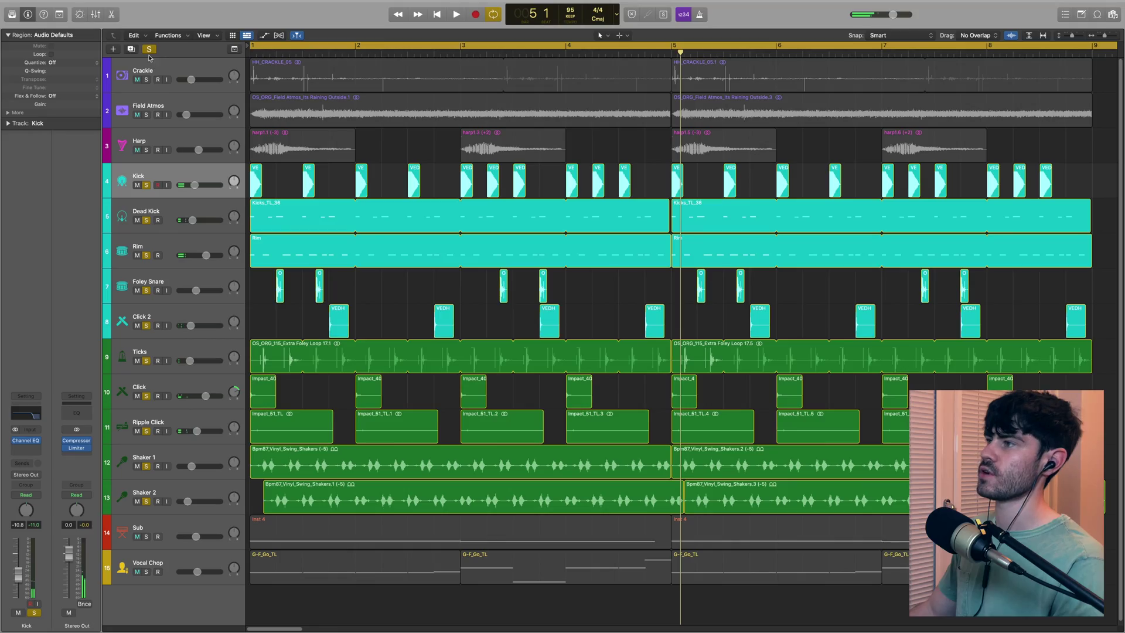
{"action": "left_click", "coordinate": [105, 21]}
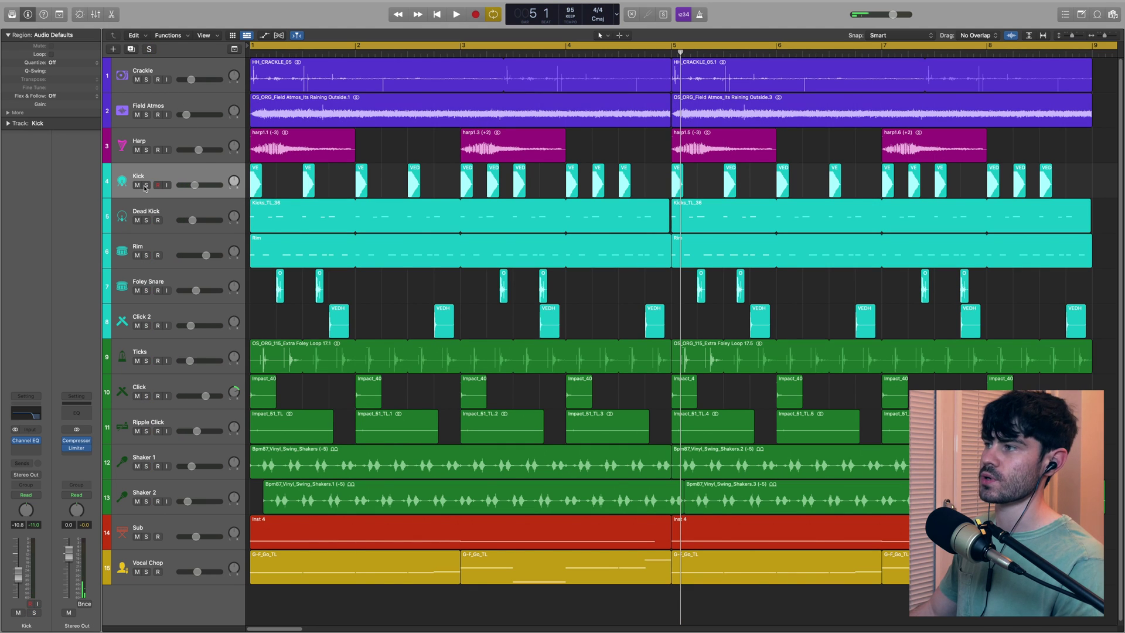
Solo the Kick track and play it back.
{"action": "left_click", "coordinate": [146, 185]}
{"action": "key", "text": "space"}
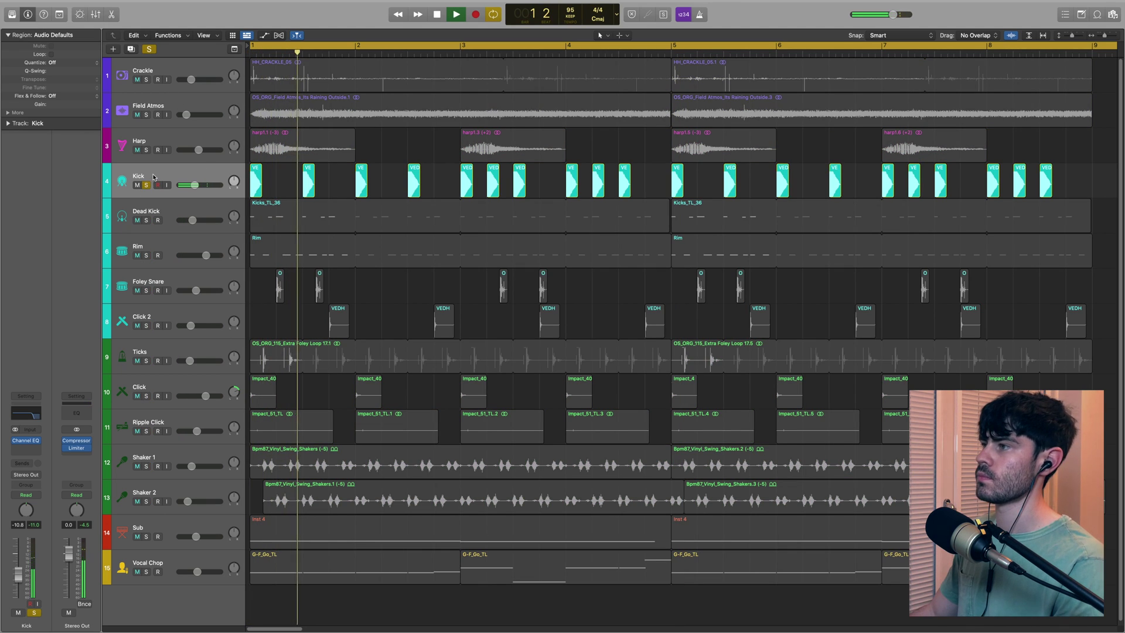
{"action": "key", "text": "space"}
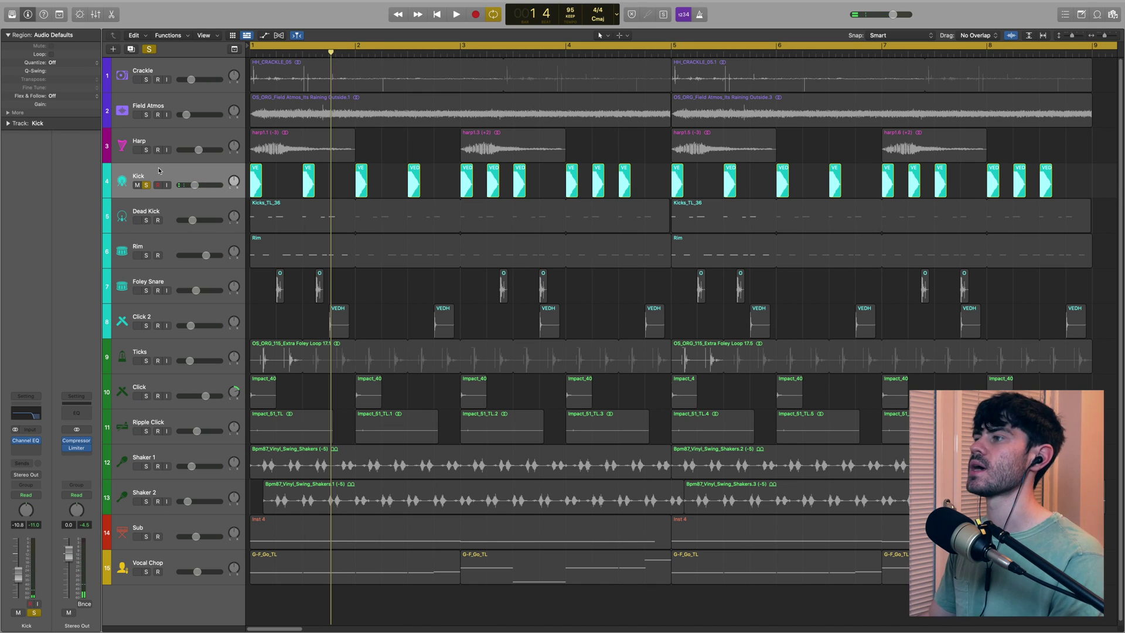
Compare the soloed Kick with its high-cut Channel EQ bypassed and enabled.
{"action": "left_click", "coordinate": [158, 167]}
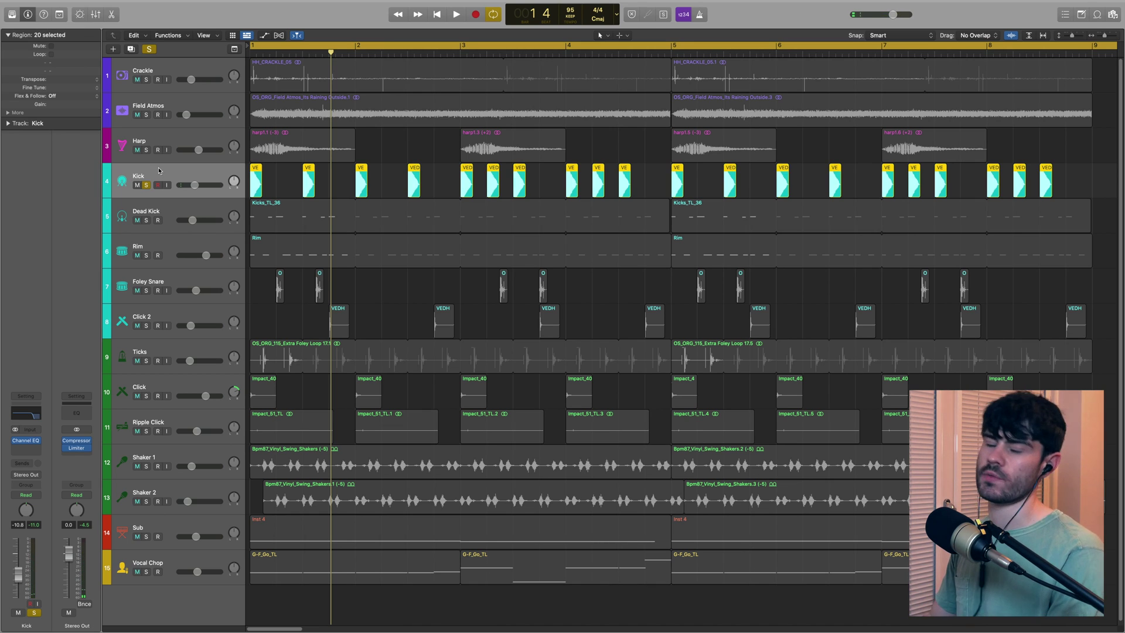
{"action": "left_click", "coordinate": [25, 441]}
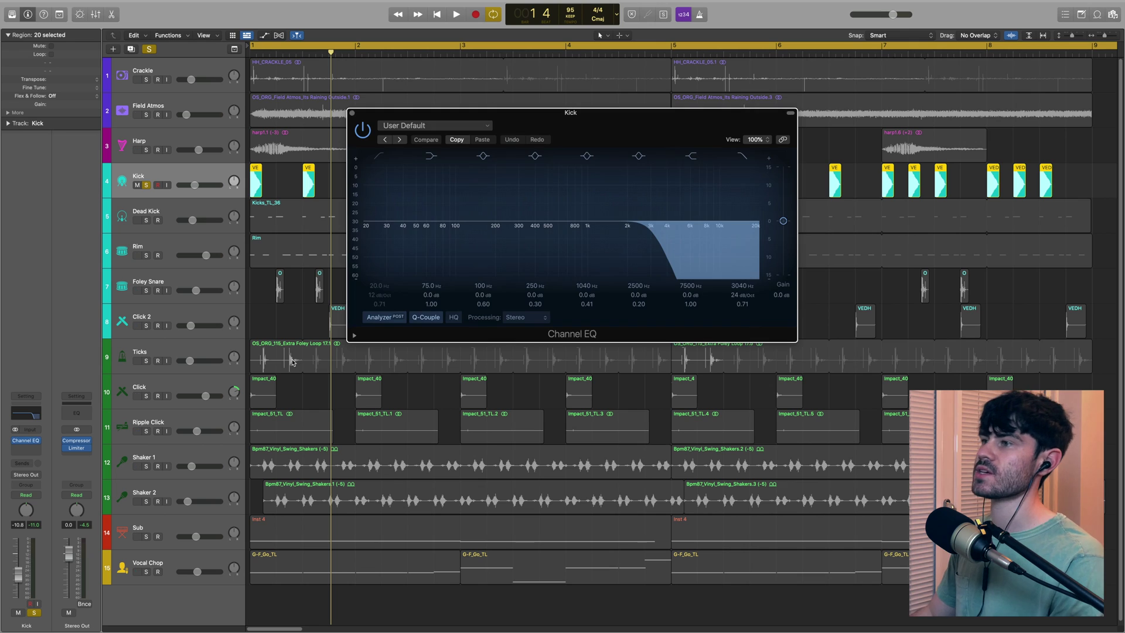
{"action": "left_click", "coordinate": [363, 130]}
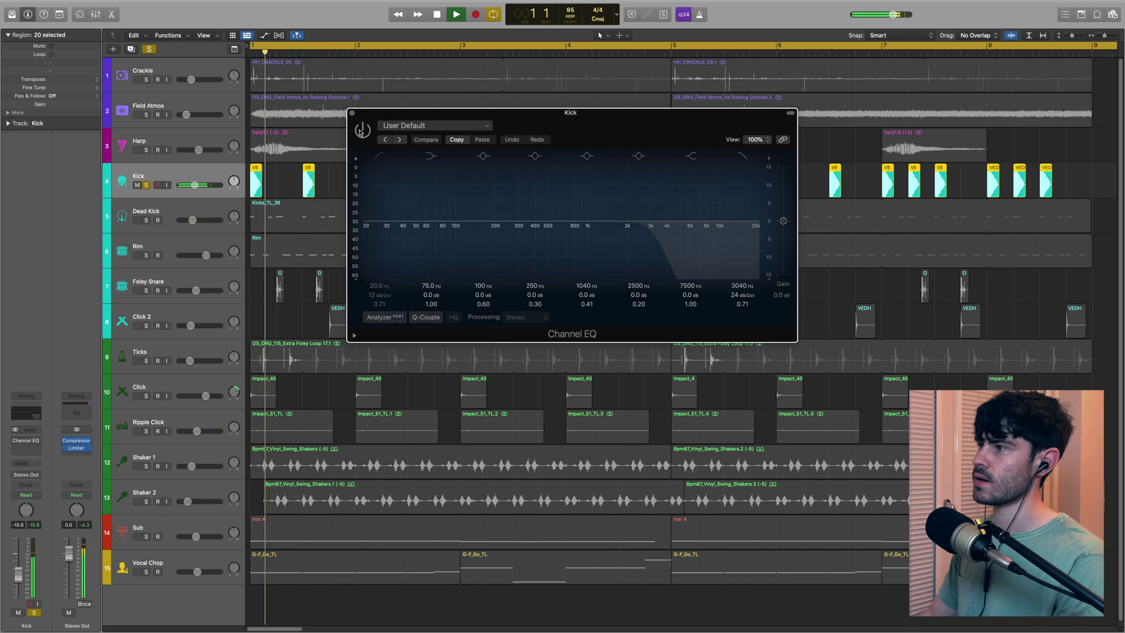
{"action": "left_click", "coordinate": [362, 130]}
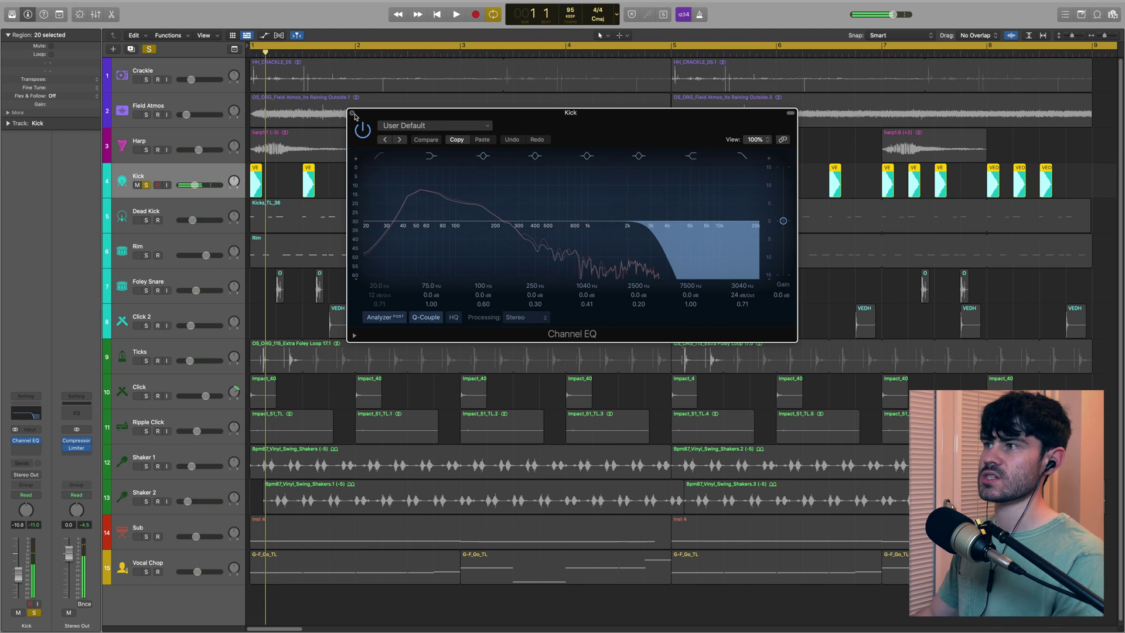
{"action": "left_click", "coordinate": [353, 112]}
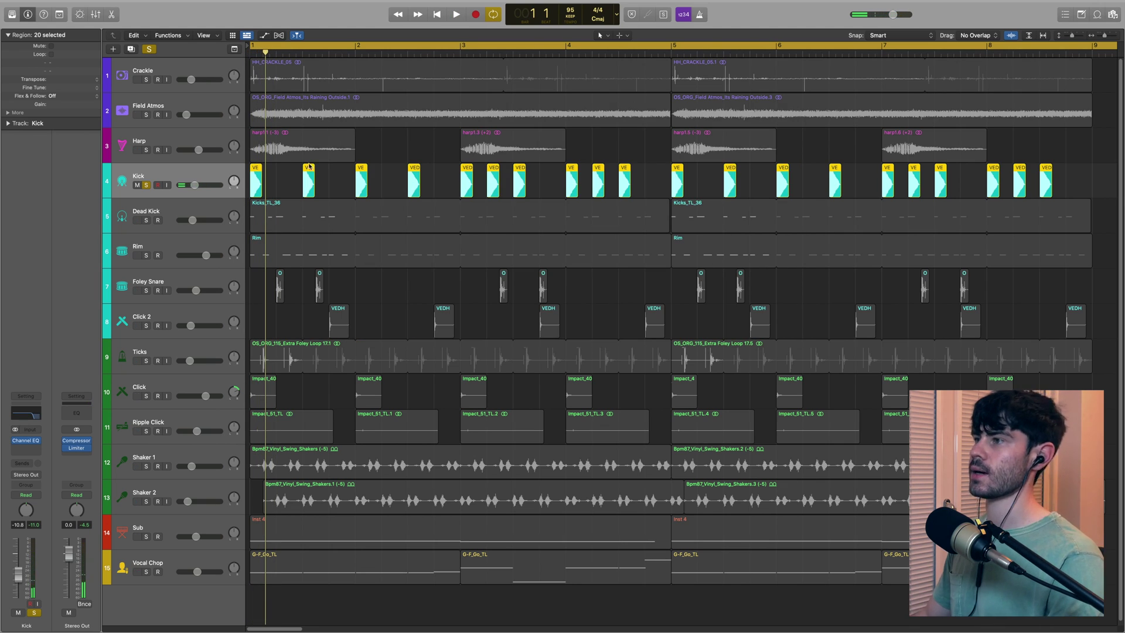
Solo the Dead Kick track in place of the Kick and play its MIDI pattern in the Piano Roll.
{"action": "left_click", "coordinate": [146, 219]}
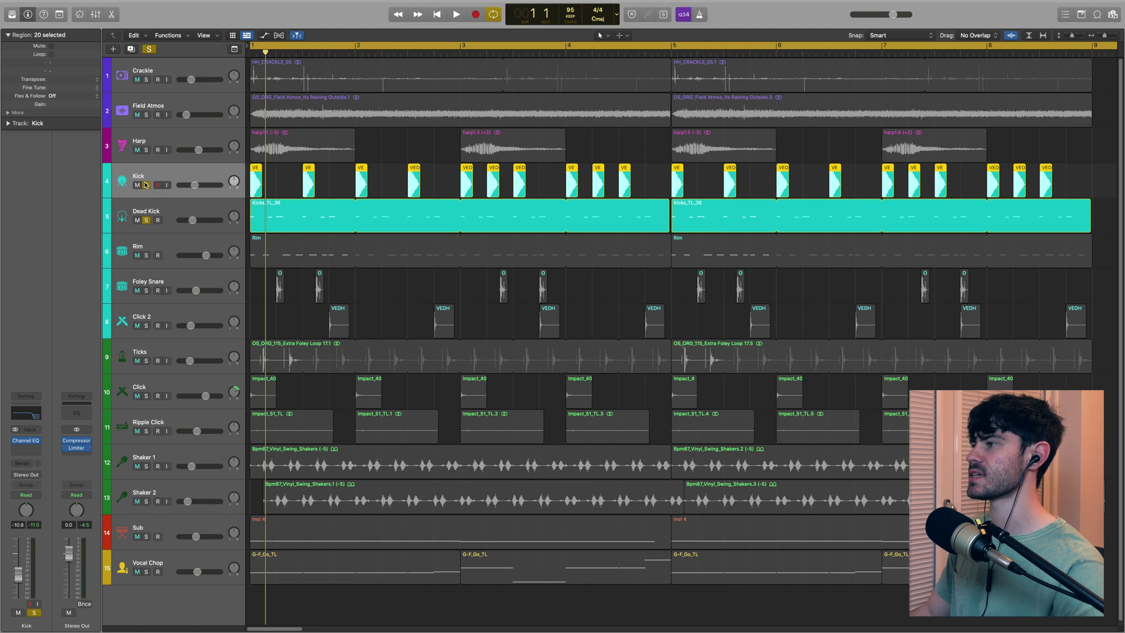
{"action": "left_click", "coordinate": [164, 213]}
{"action": "key", "text": "p"}
{"action": "key", "text": "space"}
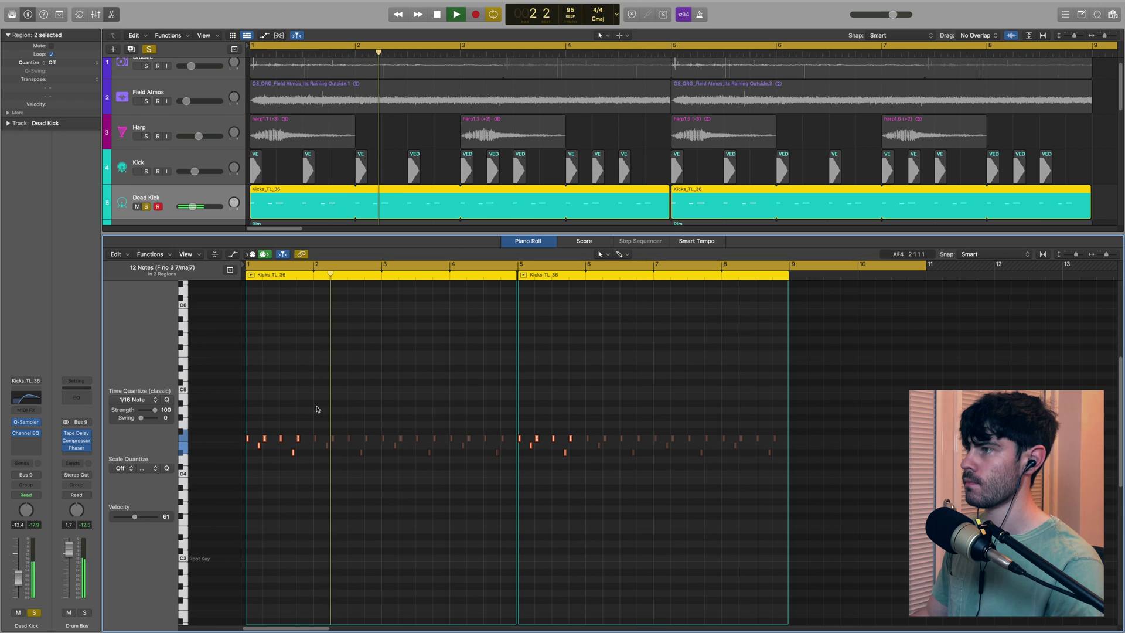
{"action": "key", "text": "space"}
Inspect the Quick Sampler and Channel EQ settings on the Dead Kick track.
{"action": "key", "text": "v"}
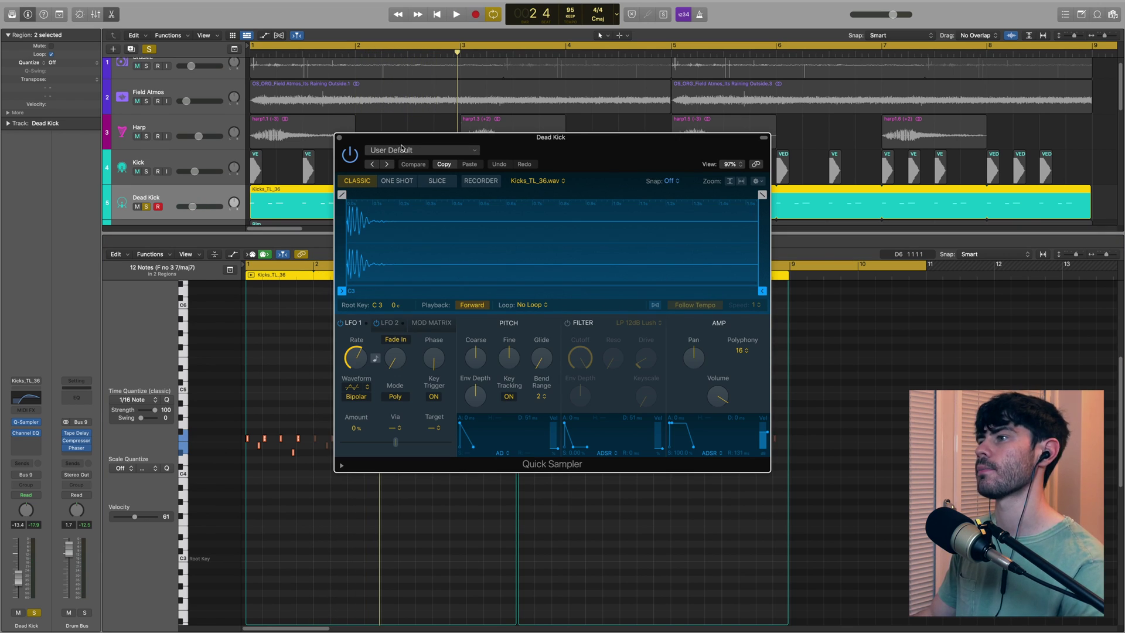
{"action": "left_click", "coordinate": [26, 398]}
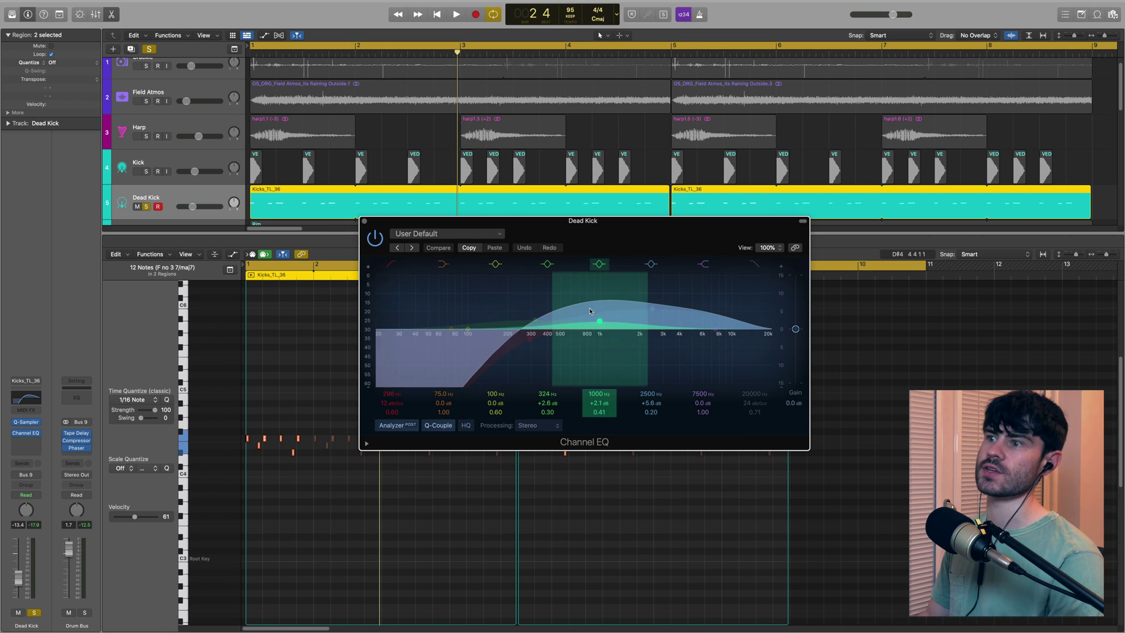
{"action": "left_click", "coordinate": [364, 222]}
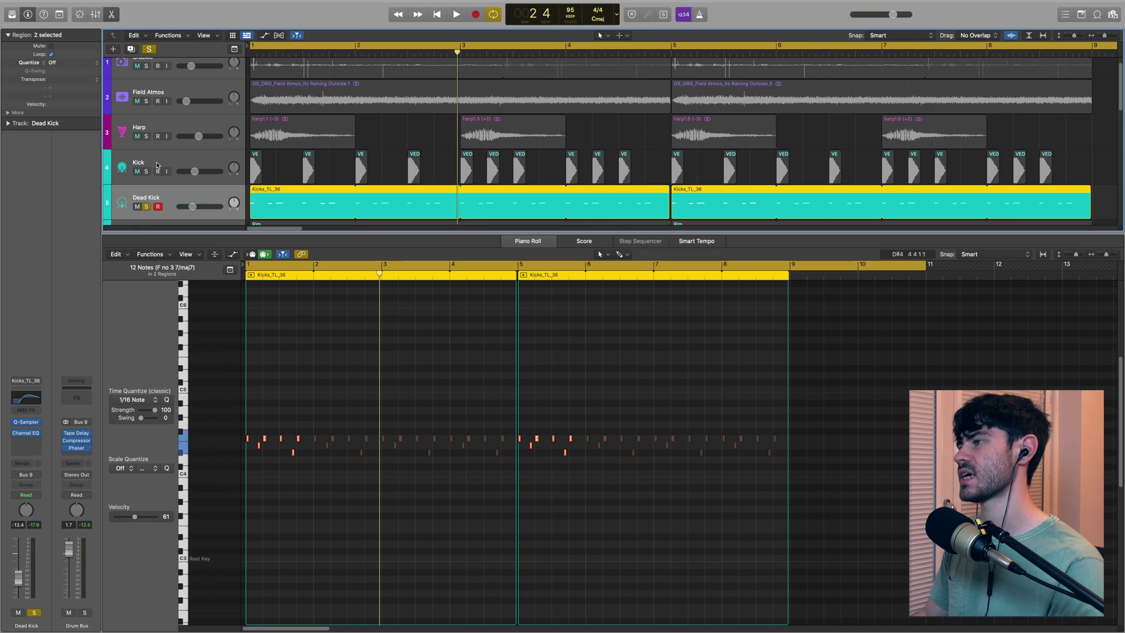
Add the Kick to the solo alongside the Dead Kick and play both kick tracks together.
{"action": "left_click", "coordinate": [146, 172]}
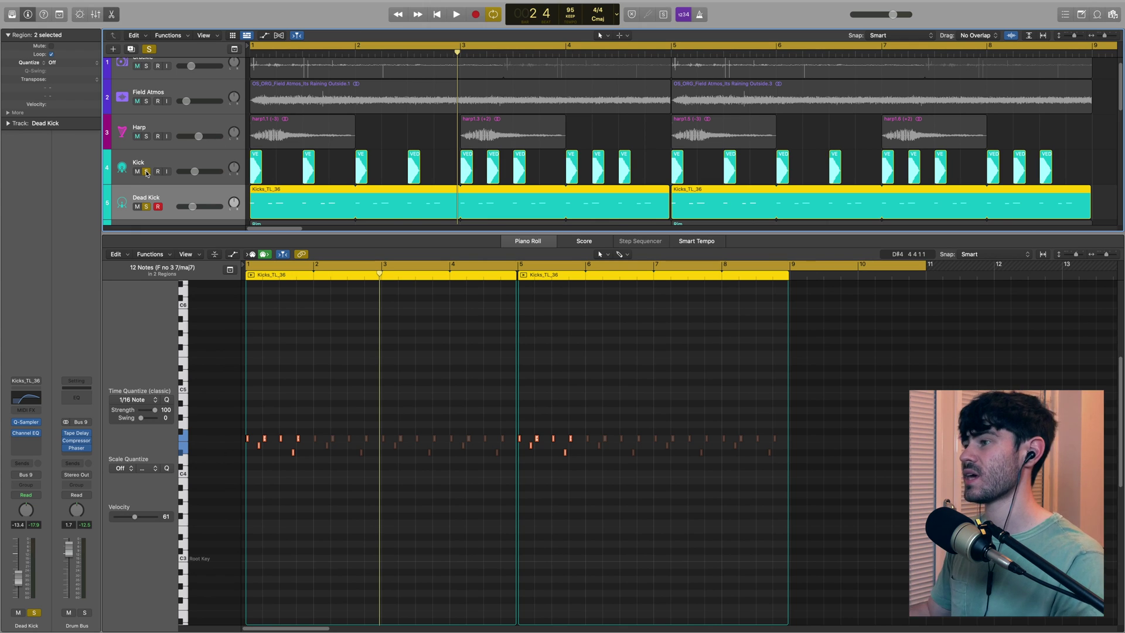
{"action": "key", "text": "space"}
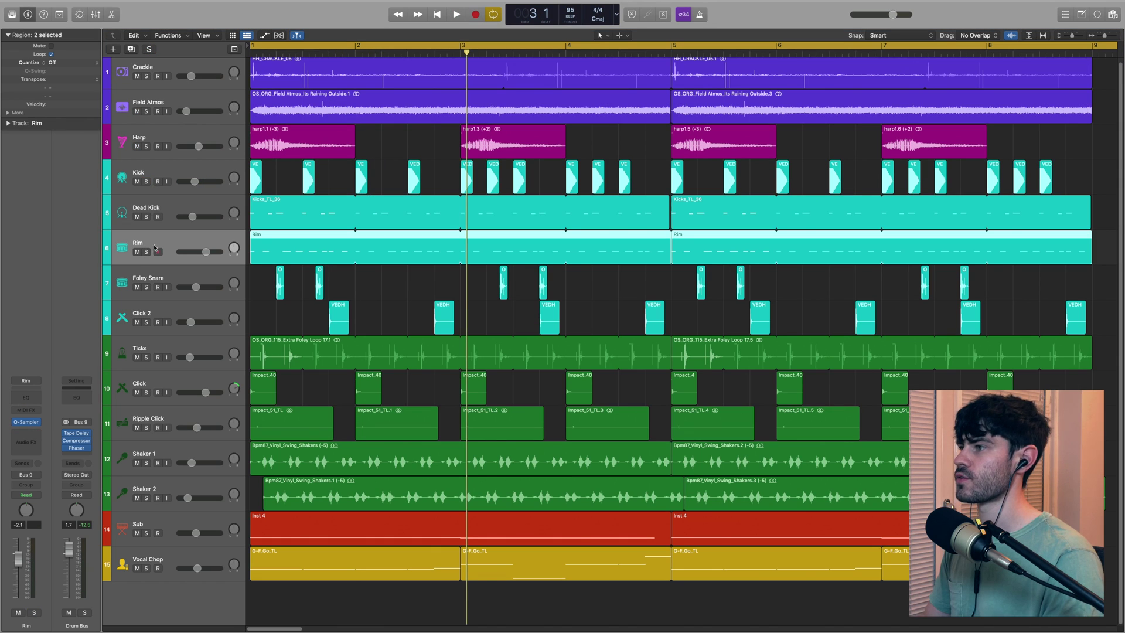
Solo the Rim track on its own and play its MIDI pattern in the Piano Roll.
{"action": "left_click", "coordinate": [146, 252]}
{"action": "key", "text": "space"}
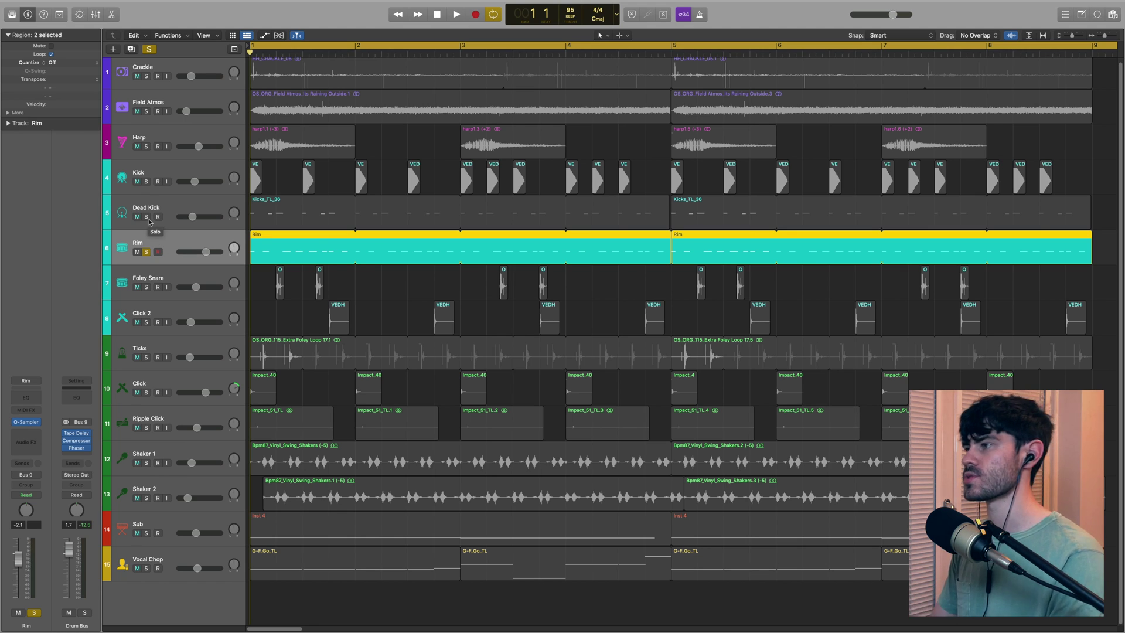
{"action": "key", "text": "e"}
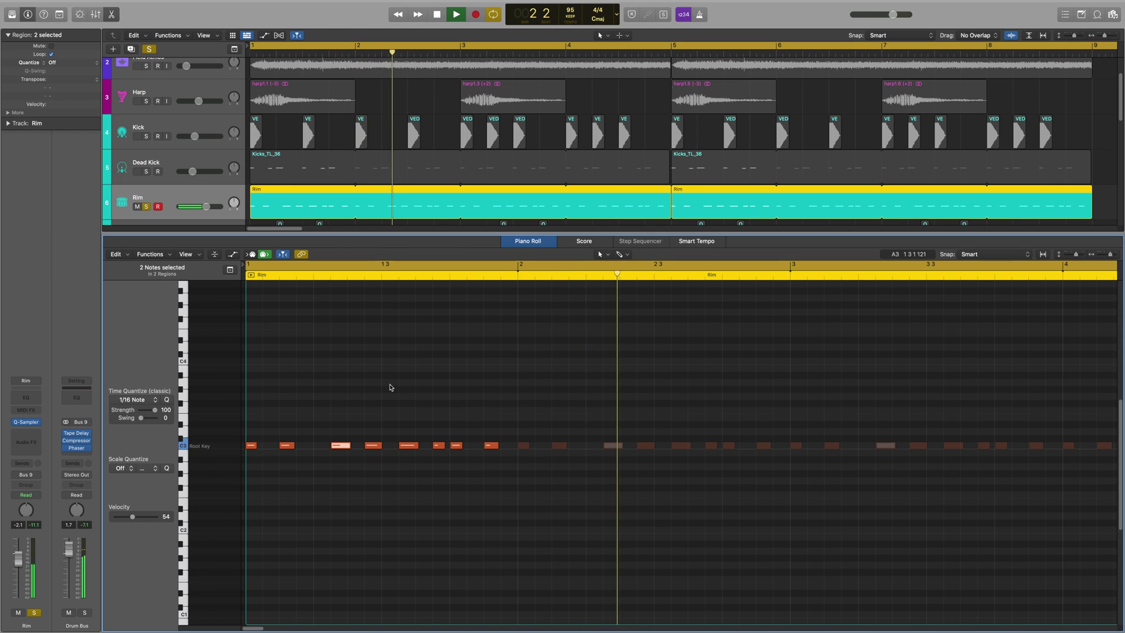
{"action": "key", "text": "space"}
Close the Piano Roll and inspect the Quick Sampler settings on the Rim track.
{"action": "key", "text": "e"}
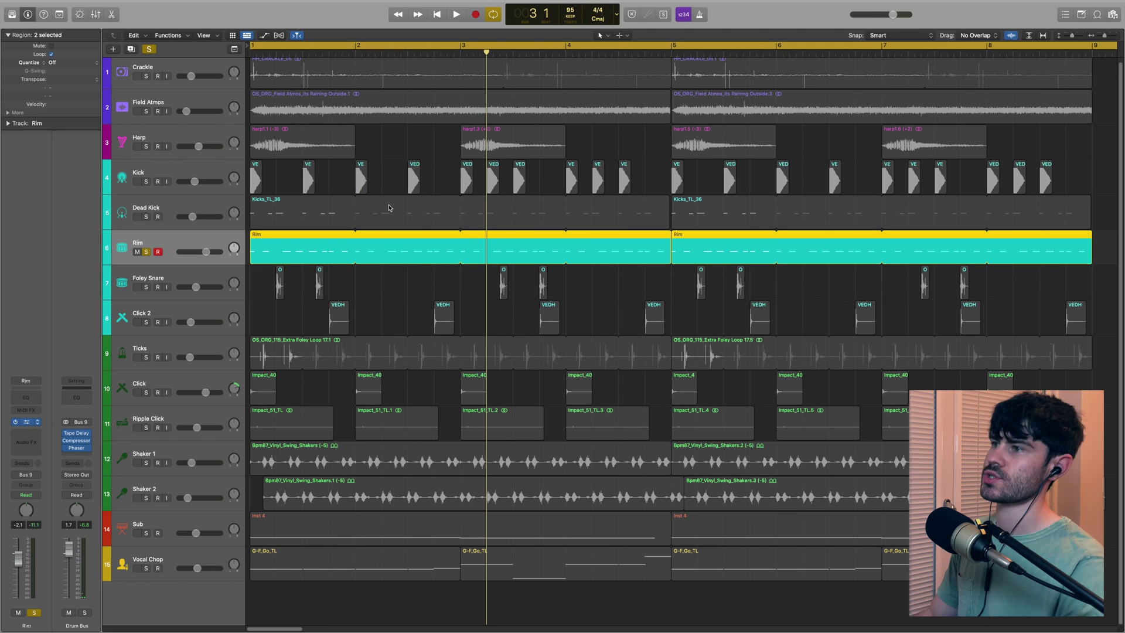
{"action": "key", "text": "v"}
{"action": "left_click_drag", "start_coordinate": [512, 114], "coordinate": [529, 187]}
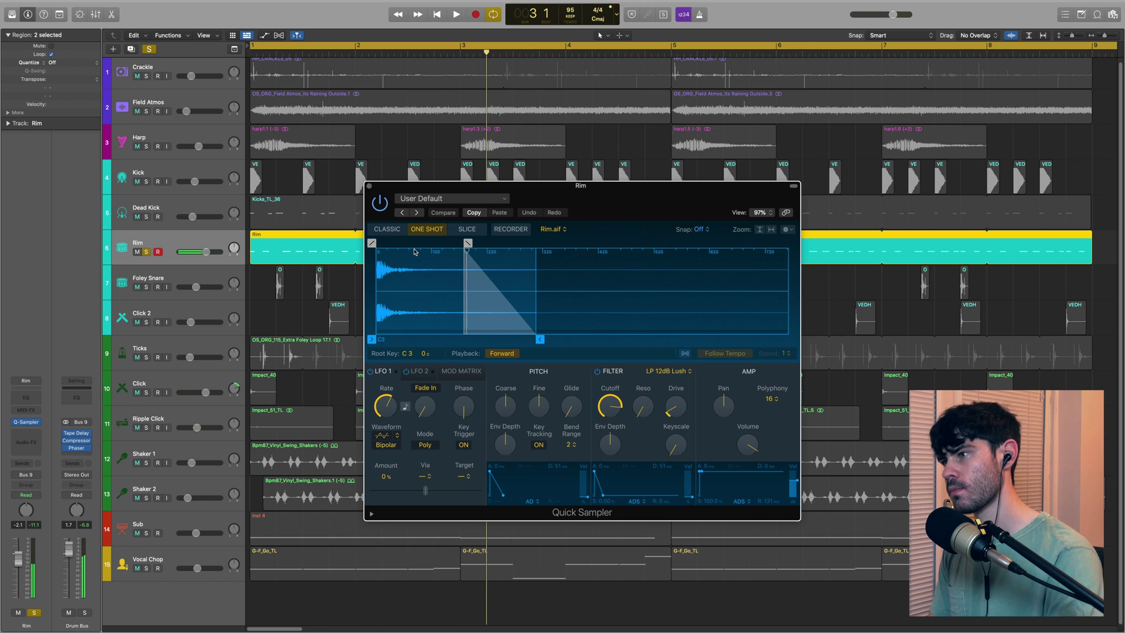
Play the Foley Snare track soloed in place of the Rim, and release its solo.
{"action": "left_click", "coordinate": [255, 286]}
{"action": "key", "text": "space"}
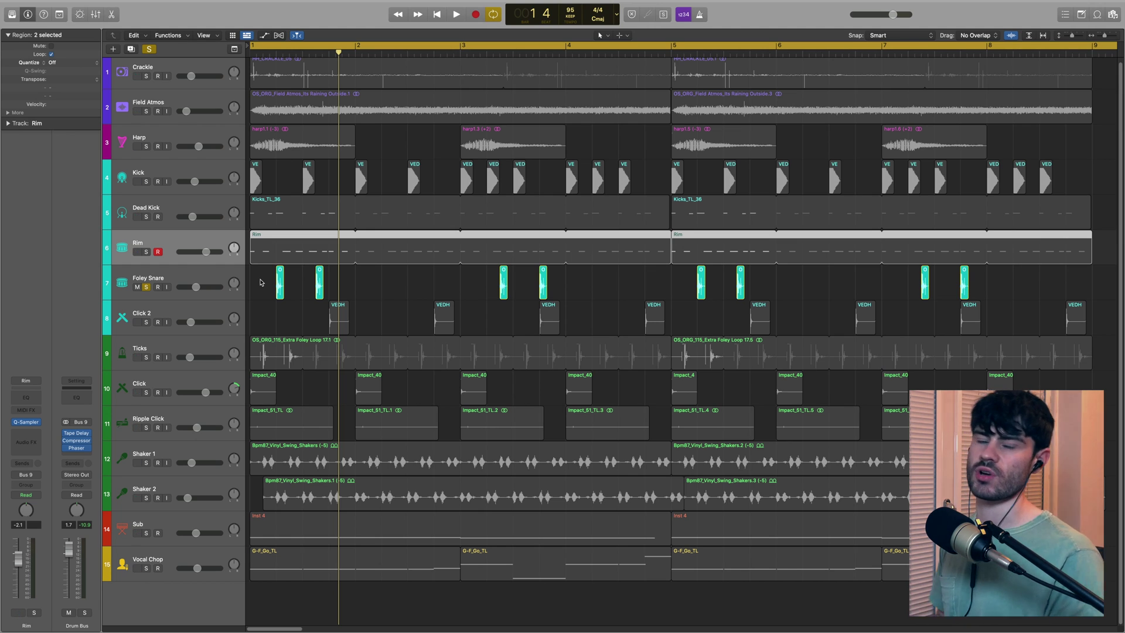
{"action": "left_click", "coordinate": [146, 287]}
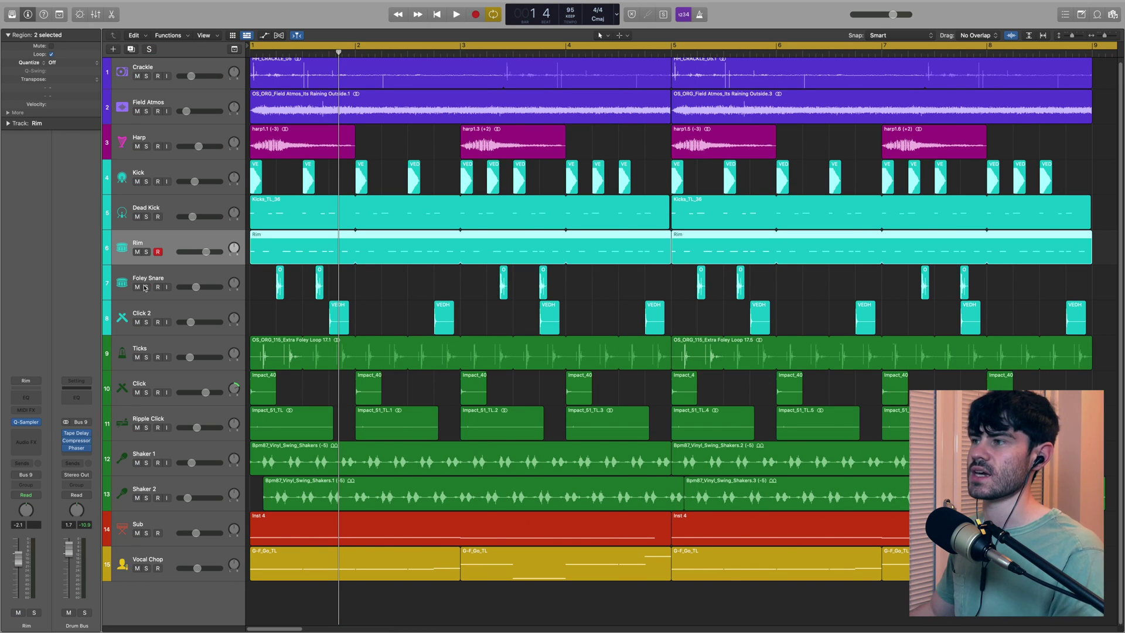
Return the playhead to the start, solo the Click 2 track and play it back.
{"action": "key", "text": "Return"}
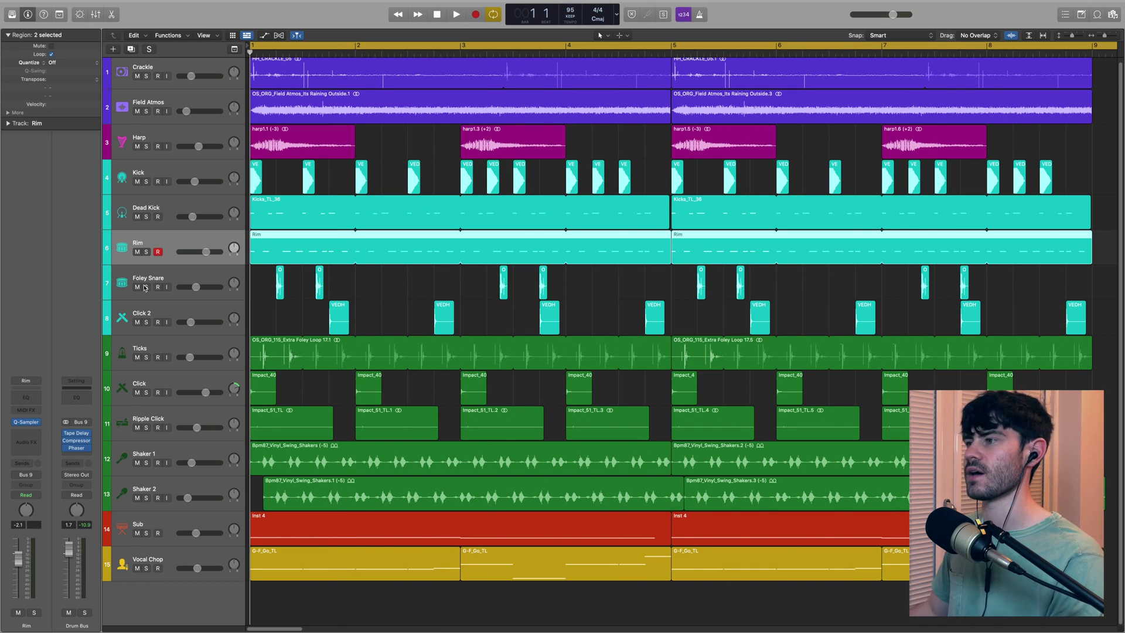
{"action": "left_click", "coordinate": [286, 320]}
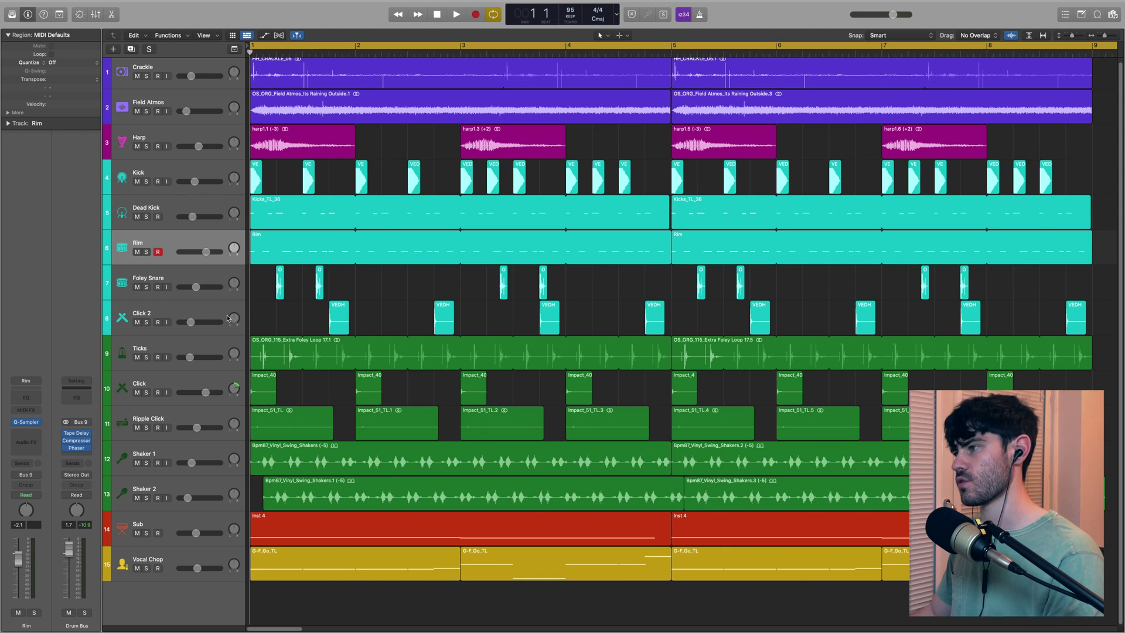
{"action": "left_click", "coordinate": [145, 323]}
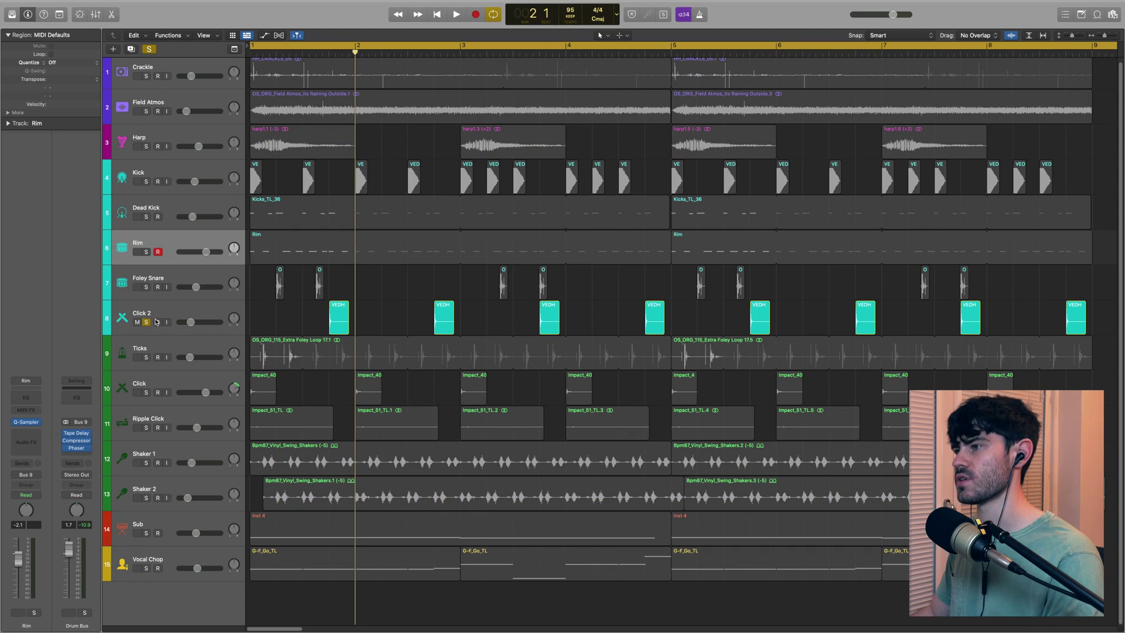
{"action": "key", "text": "space"}
{"action": "key", "text": "space"}
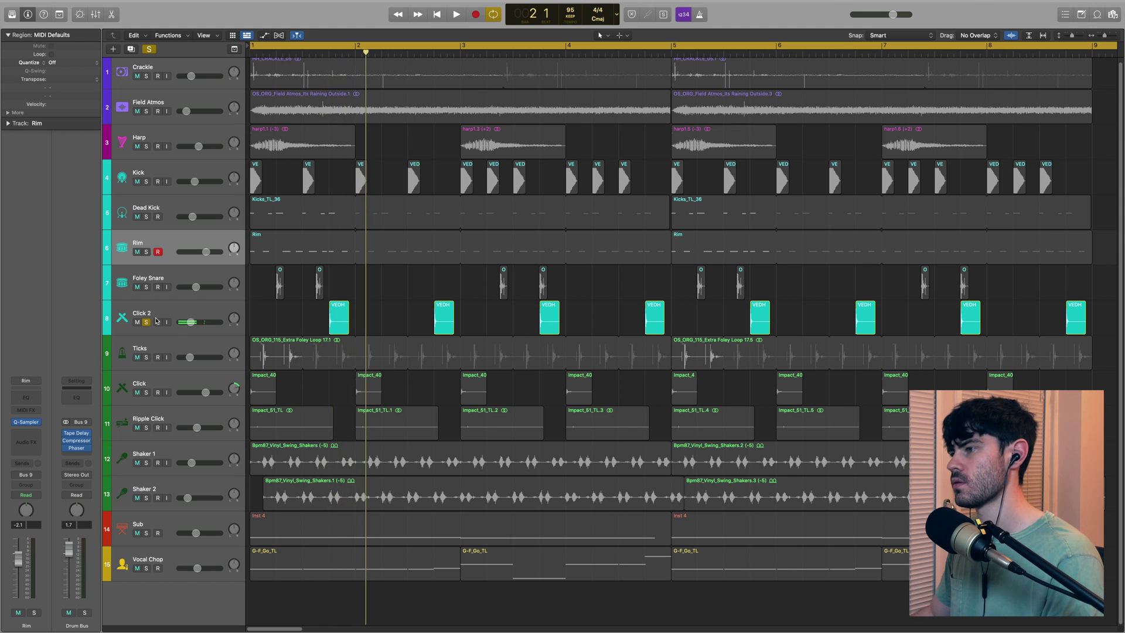
Select the Click 2 regions and inspect the track's ValhallaVintageVerb and Channel EQ settings.
{"action": "left_click", "coordinate": [345, 321]}
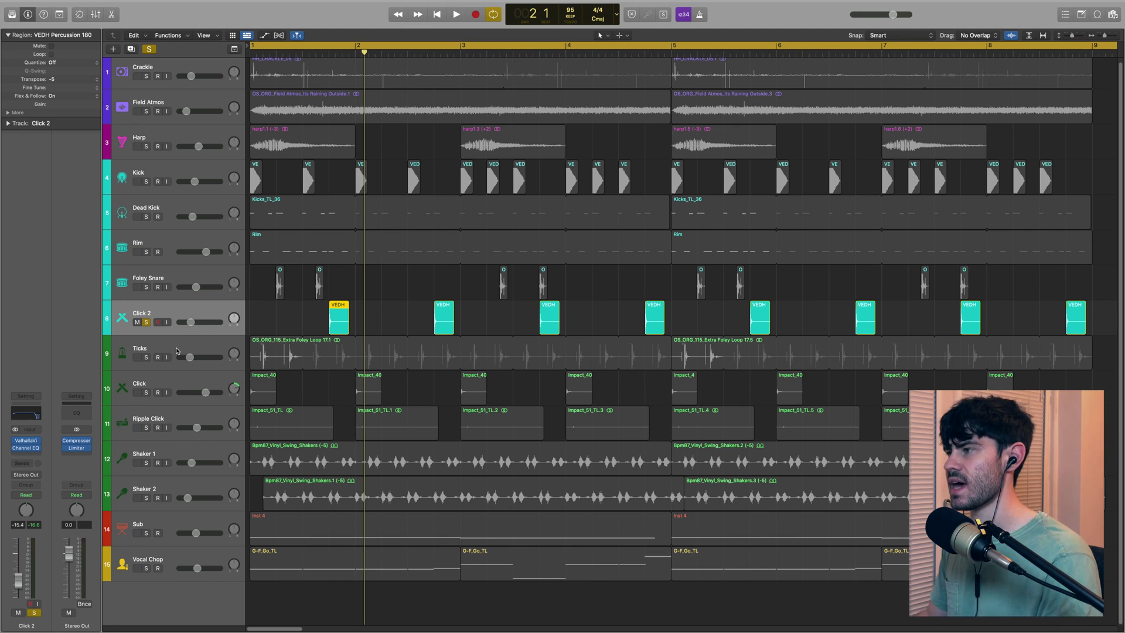
{"action": "key", "text": "shift+s"}
{"action": "key", "text": "v"}
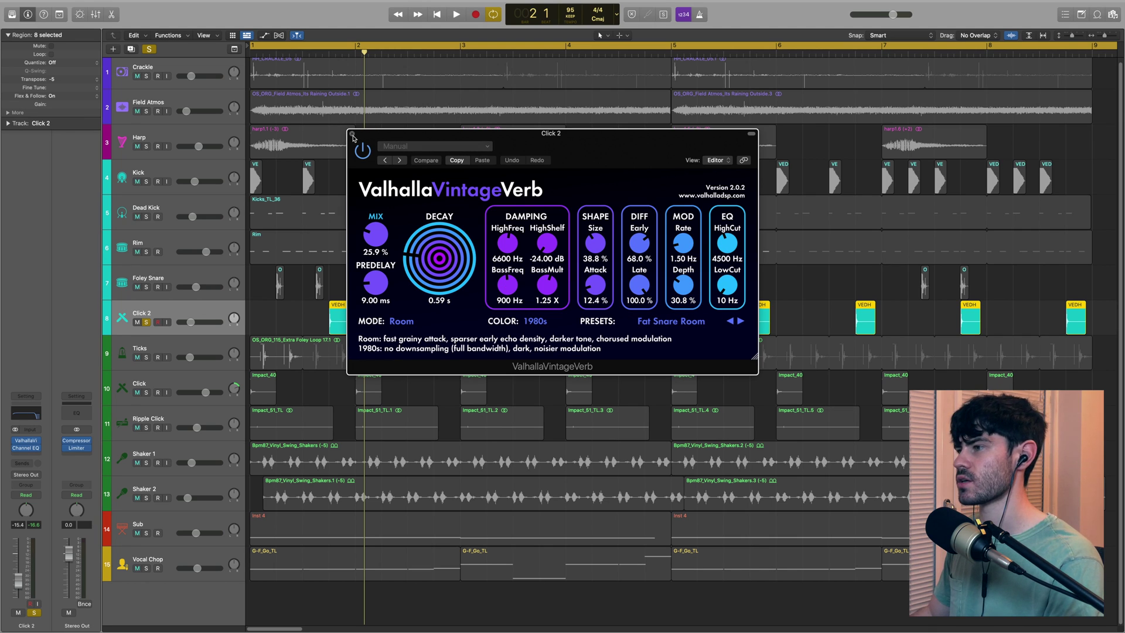
{"action": "left_click", "coordinate": [352, 134]}
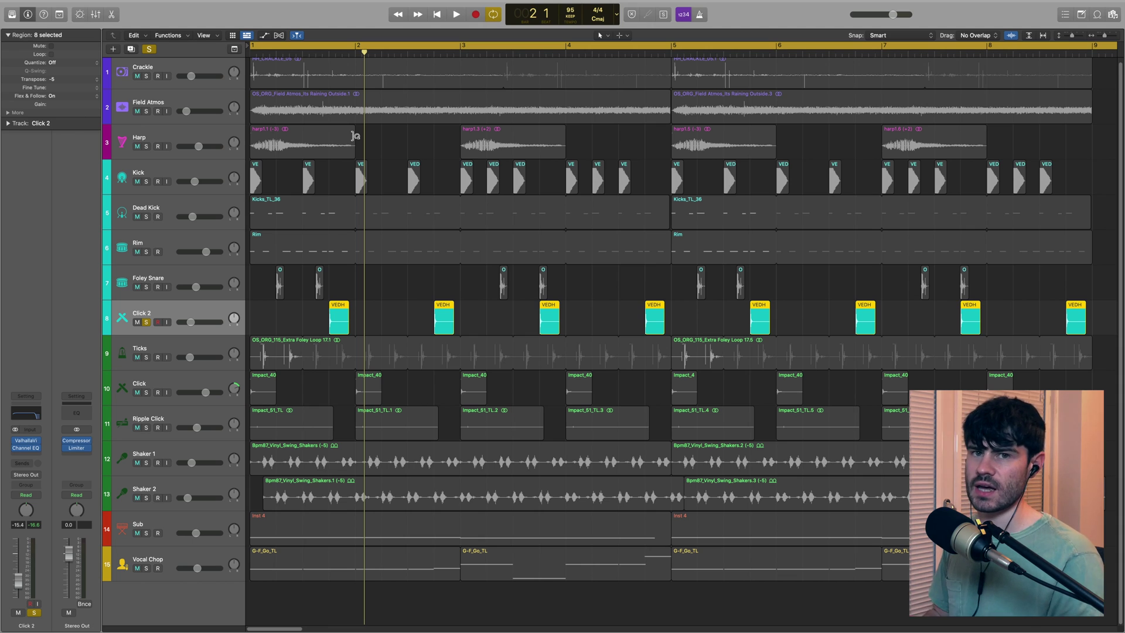
{"action": "left_click", "coordinate": [36, 441]}
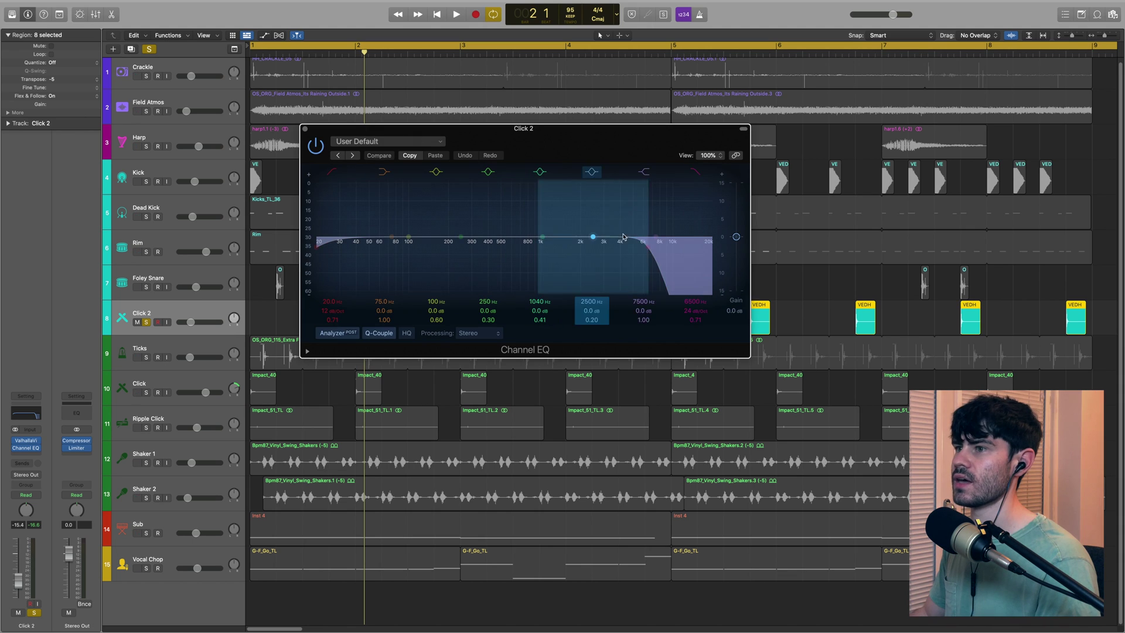
{"action": "left_click", "coordinate": [305, 129]}
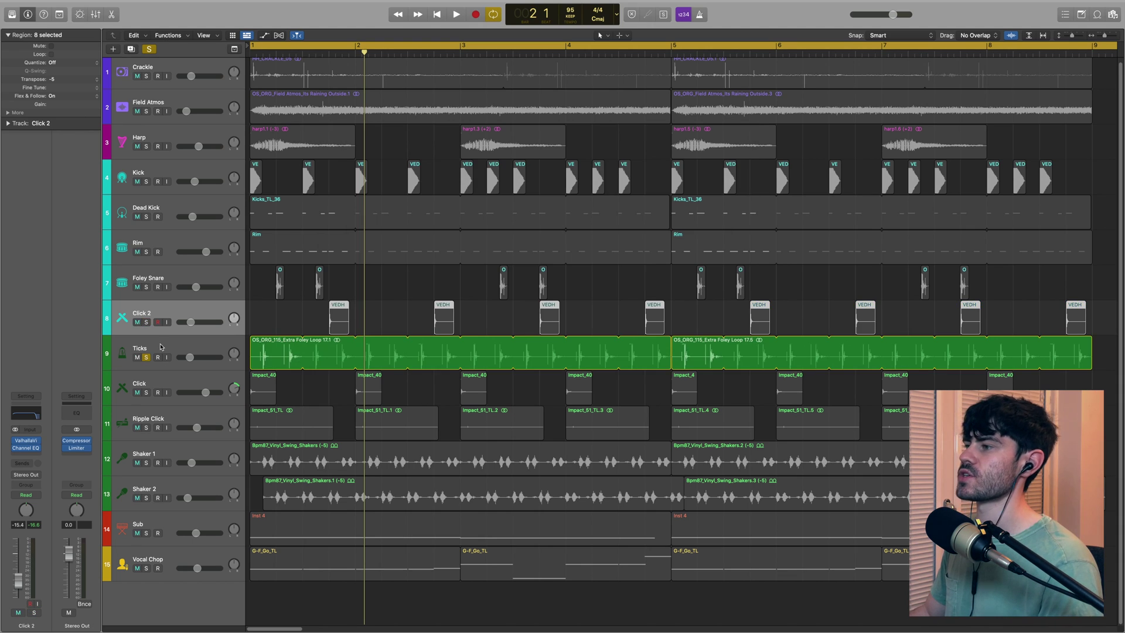
Select the Ticks track, soloed in place of Click 2, and play its foley loop from the start.
{"action": "key", "text": "Down"}
{"action": "key", "text": "Return"}
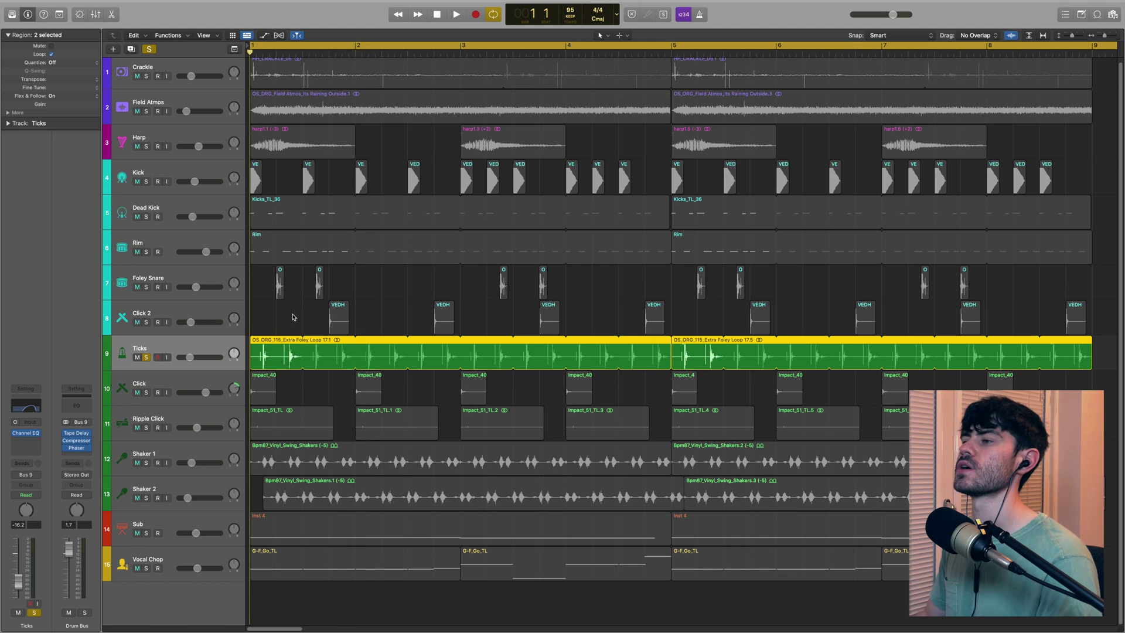
{"action": "key", "text": "space"}
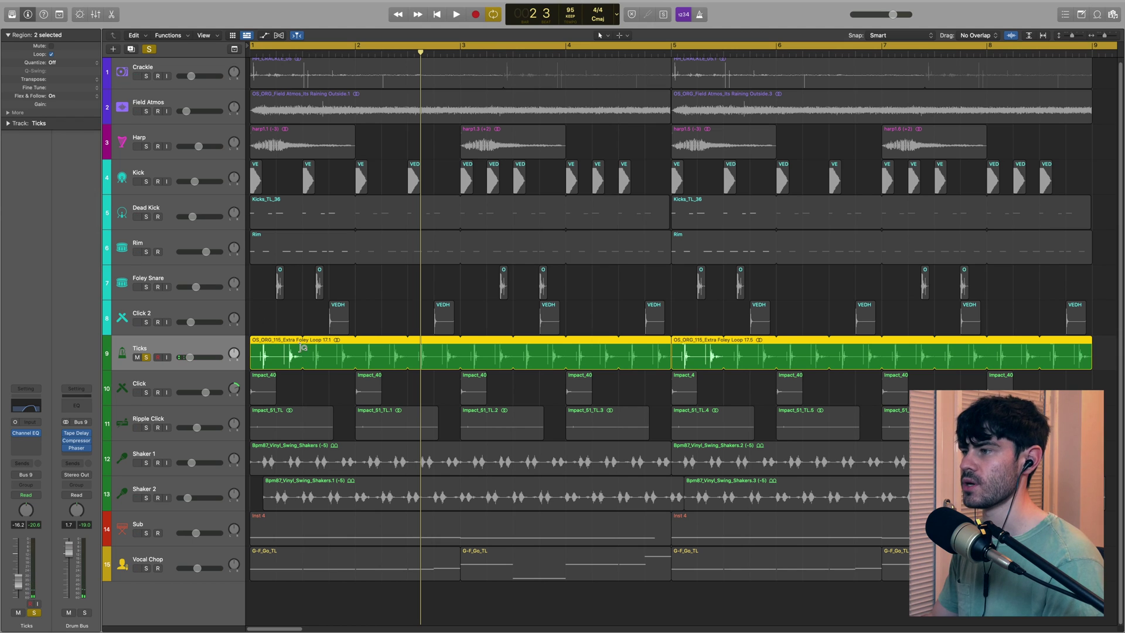
Inspect the Channel EQ filtering on the Ticks track.
{"action": "left_click", "coordinate": [146, 358]}
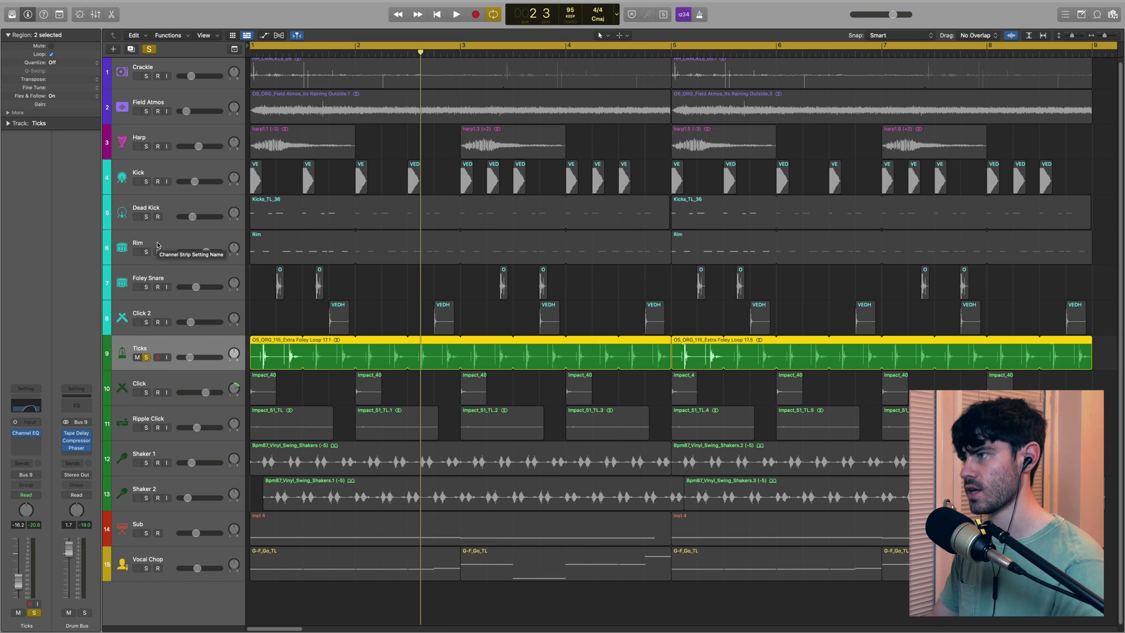
{"action": "left_click", "coordinate": [24, 436]}
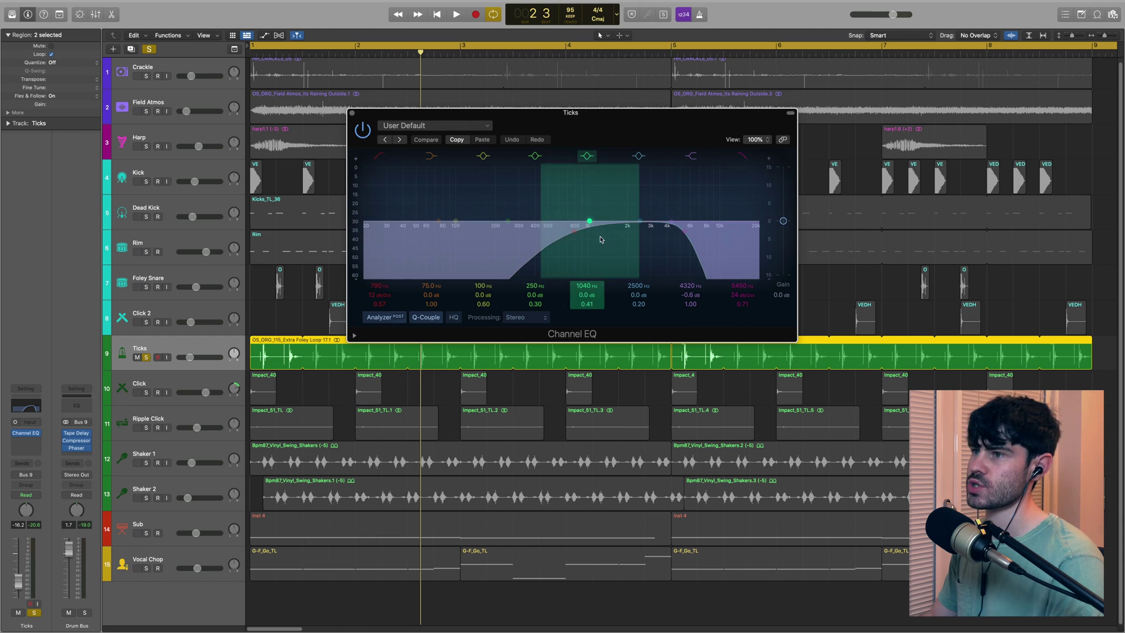
{"action": "left_click", "coordinate": [352, 113]}
Solo the Click track in place of Ticks, play it from the start and select the track.
{"action": "left_click", "coordinate": [147, 394]}
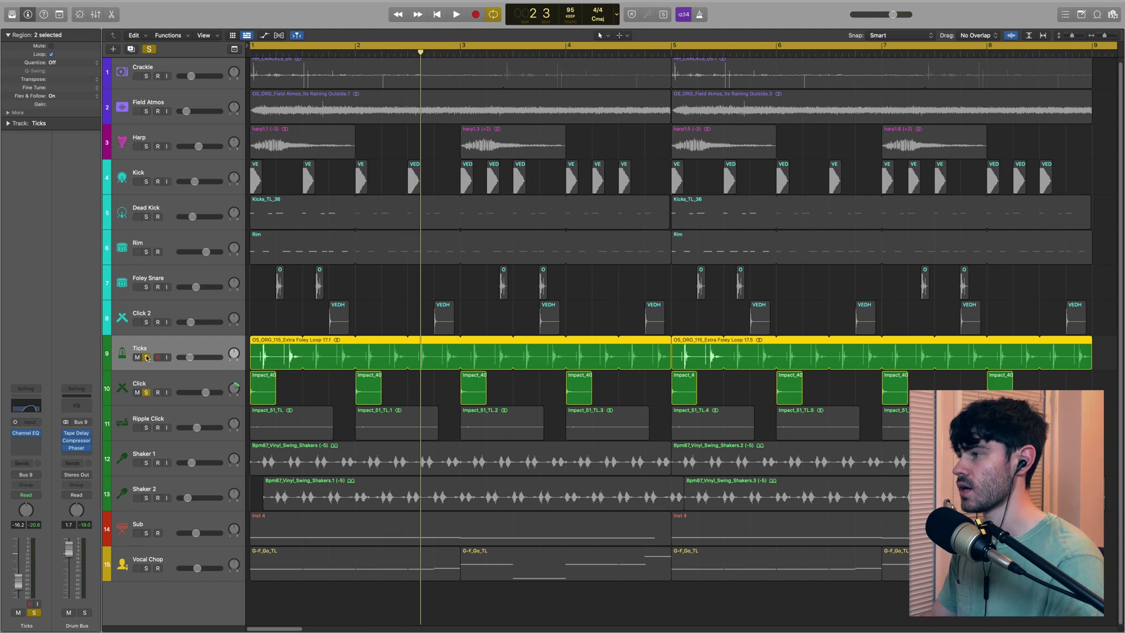
{"action": "left_click", "coordinate": [146, 356]}
{"action": "key", "text": "Return"}
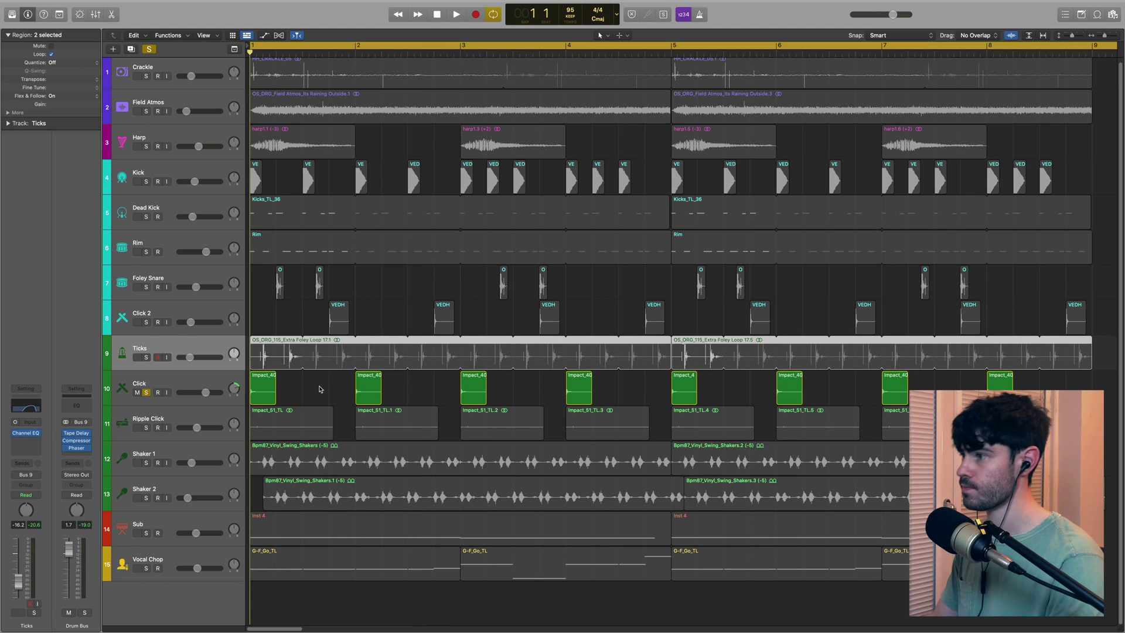
{"action": "key", "text": "space"}
{"action": "key", "text": "space"}
{"action": "left_click", "coordinate": [293, 388]}
{"action": "left_click", "coordinate": [145, 385]}
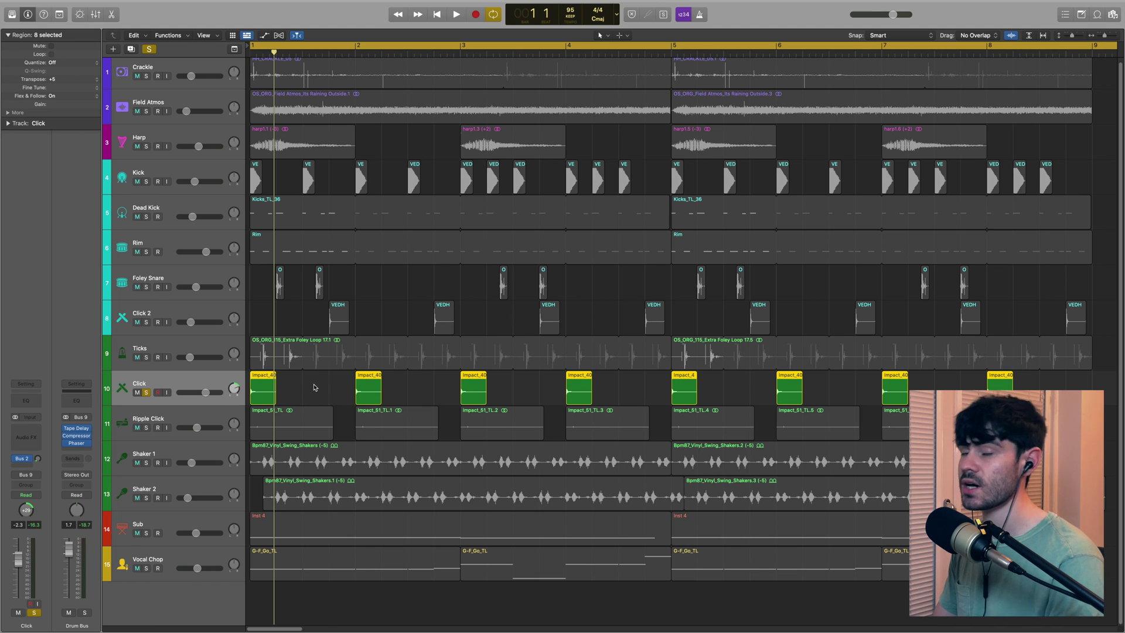
Add the Kick to the solo and play it together with the Click track.
{"action": "left_click", "coordinate": [146, 183]}
{"action": "key", "text": "space"}
{"action": "key", "text": "space"}
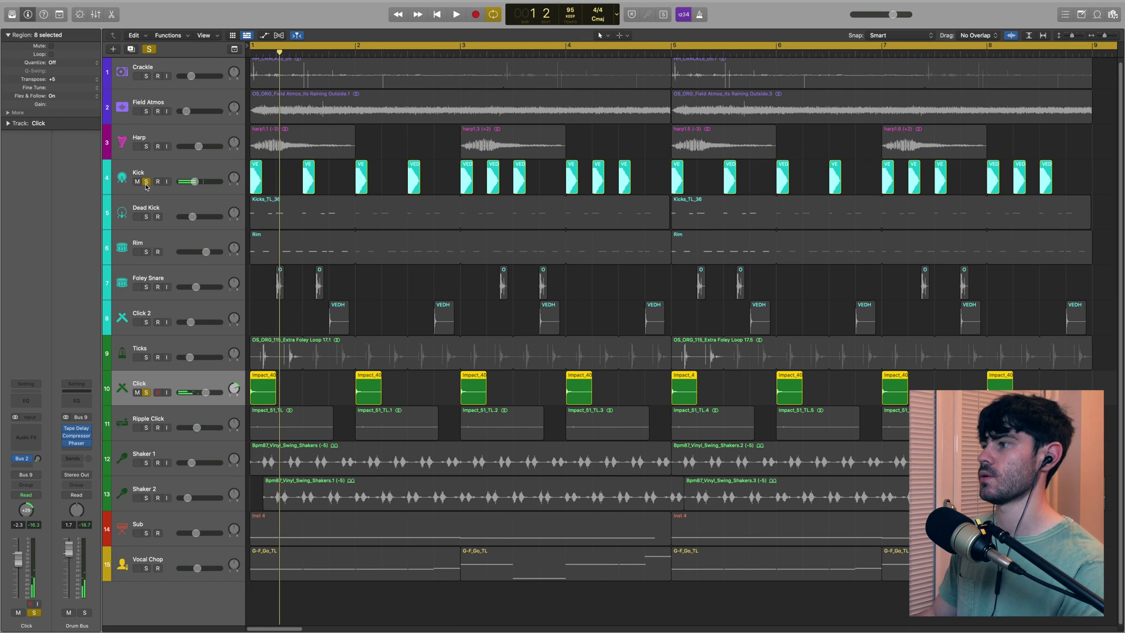
Solo the Ripple Click track and listen to it with the Kick and on its own.
{"action": "left_click", "coordinate": [188, 423]}
{"action": "key", "text": "space"}
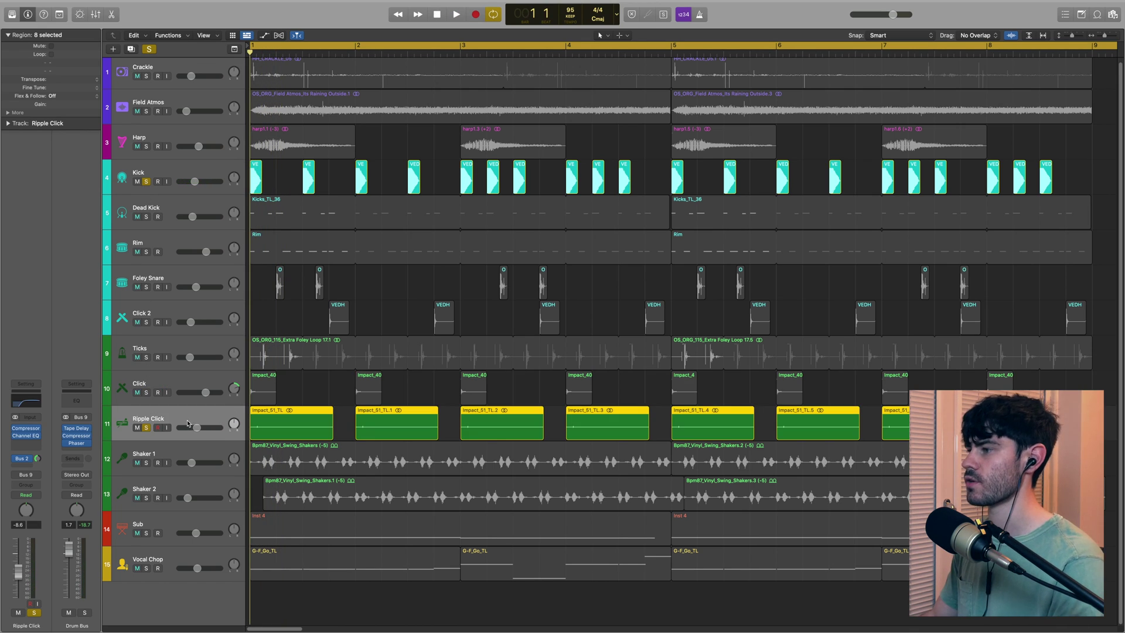
{"action": "key", "text": "space"}
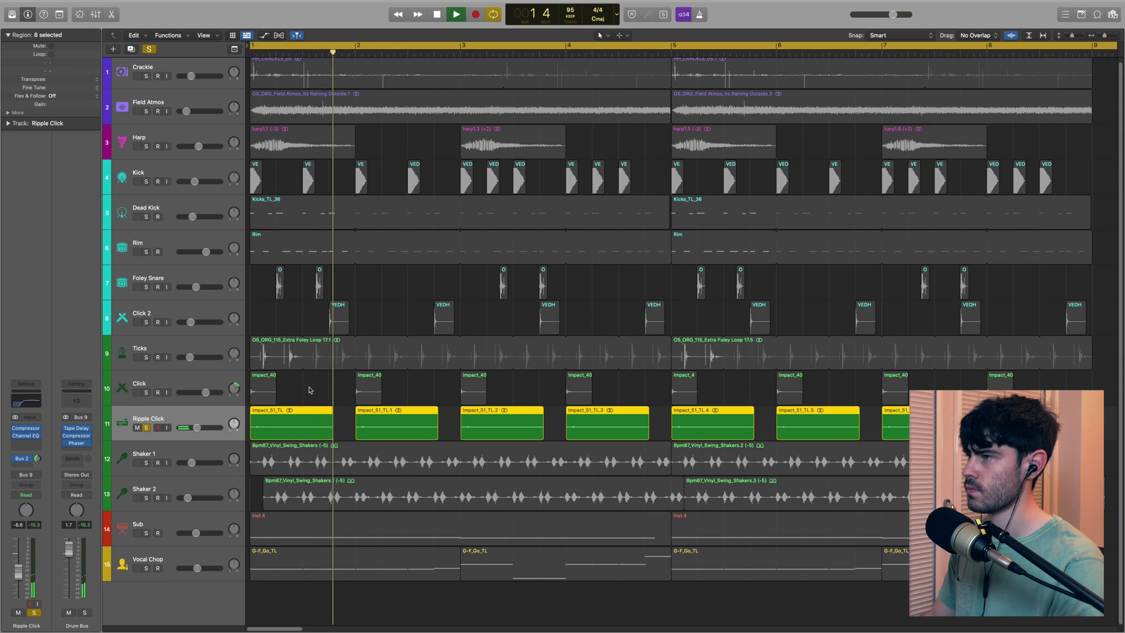
{"action": "key", "text": "space"}
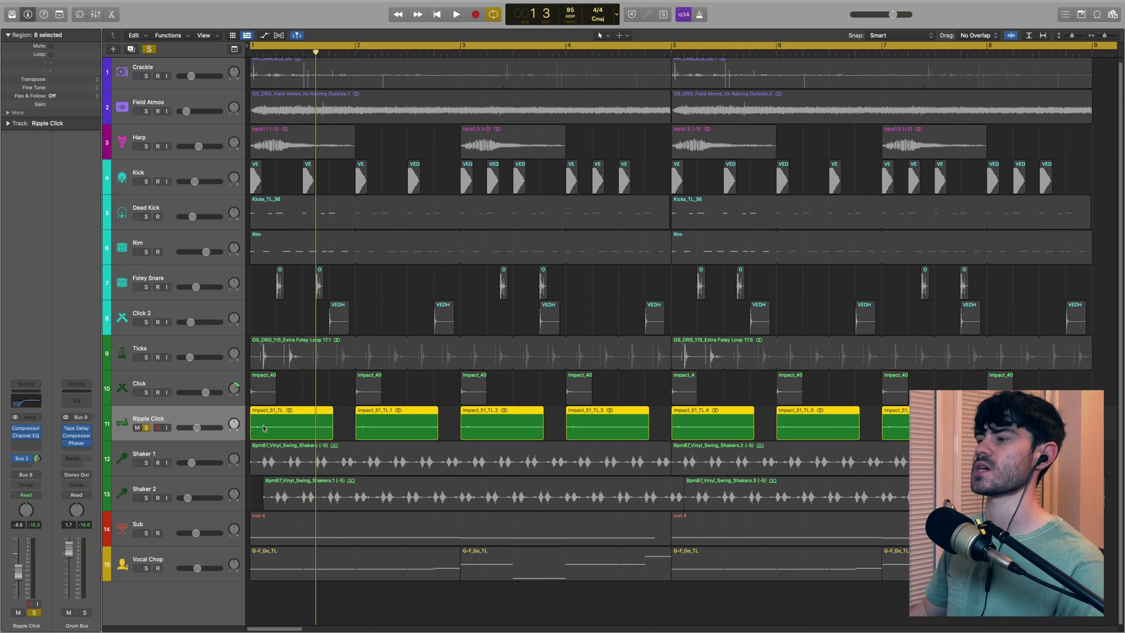
Inspect the Compressor and Channel EQ settings on the Ripple Click track.
{"action": "left_click", "coordinate": [26, 428]}
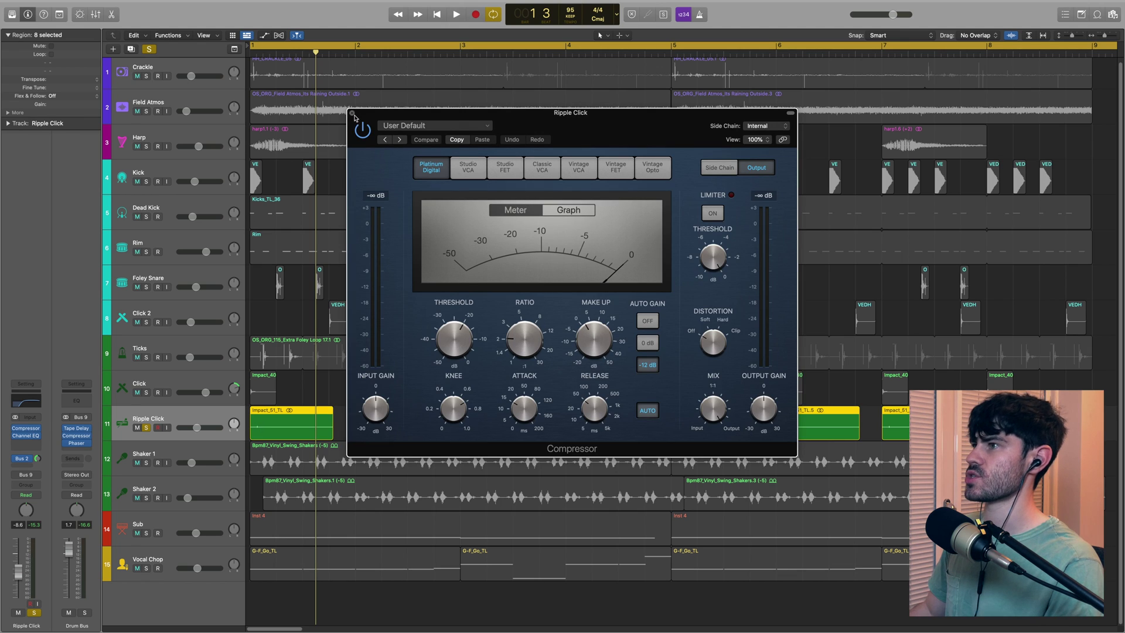
{"action": "left_click", "coordinate": [353, 113]}
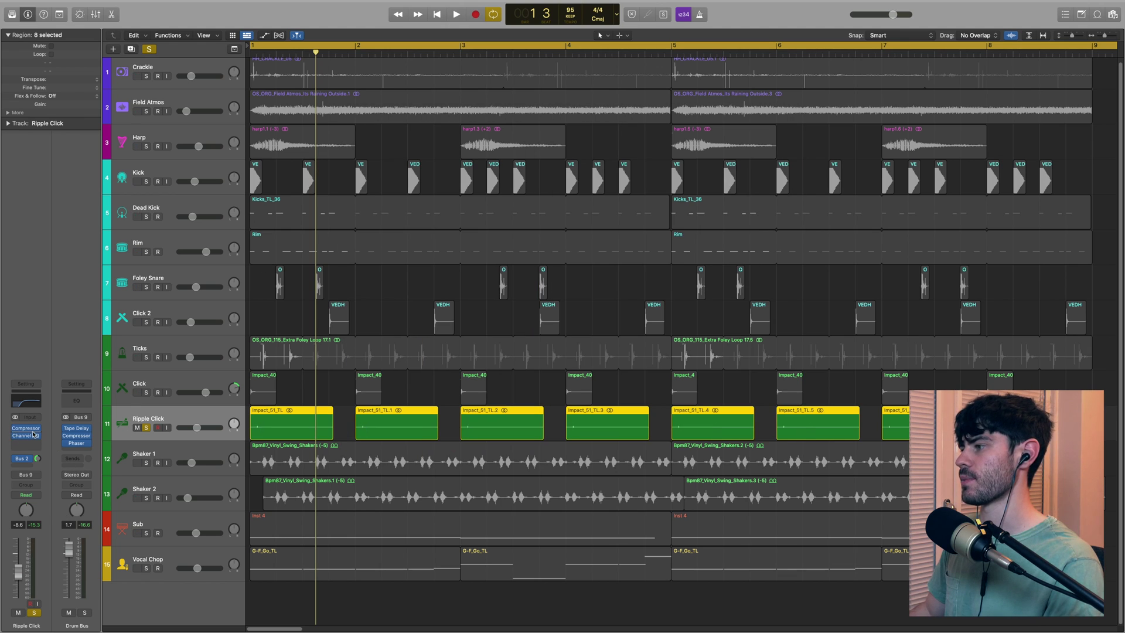
{"action": "left_click", "coordinate": [26, 402]}
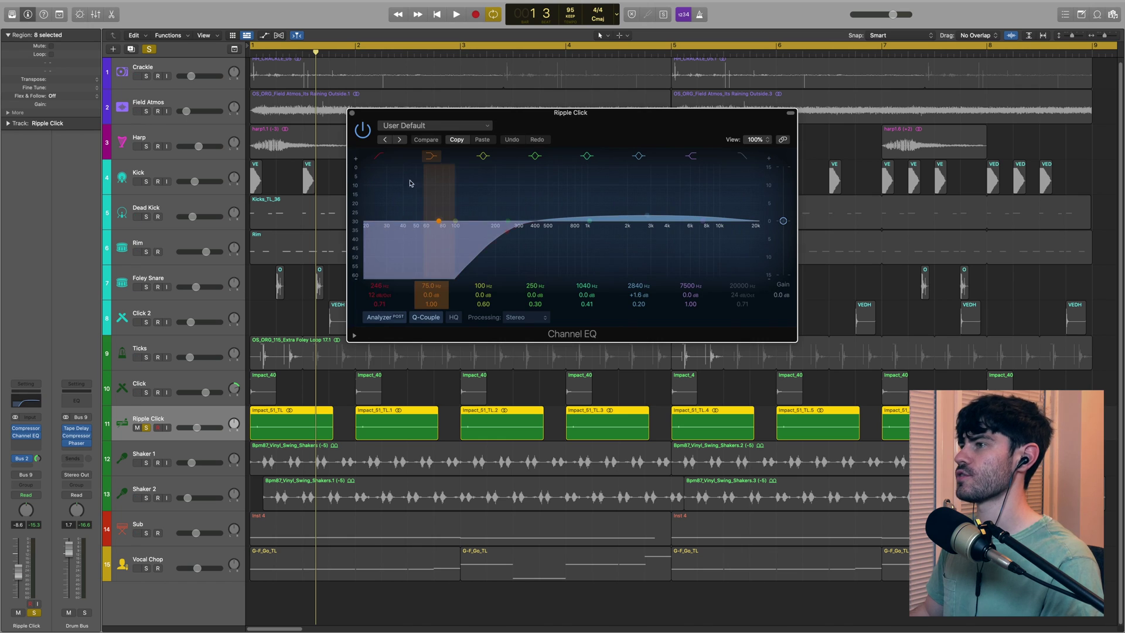
{"action": "left_click", "coordinate": [350, 112]}
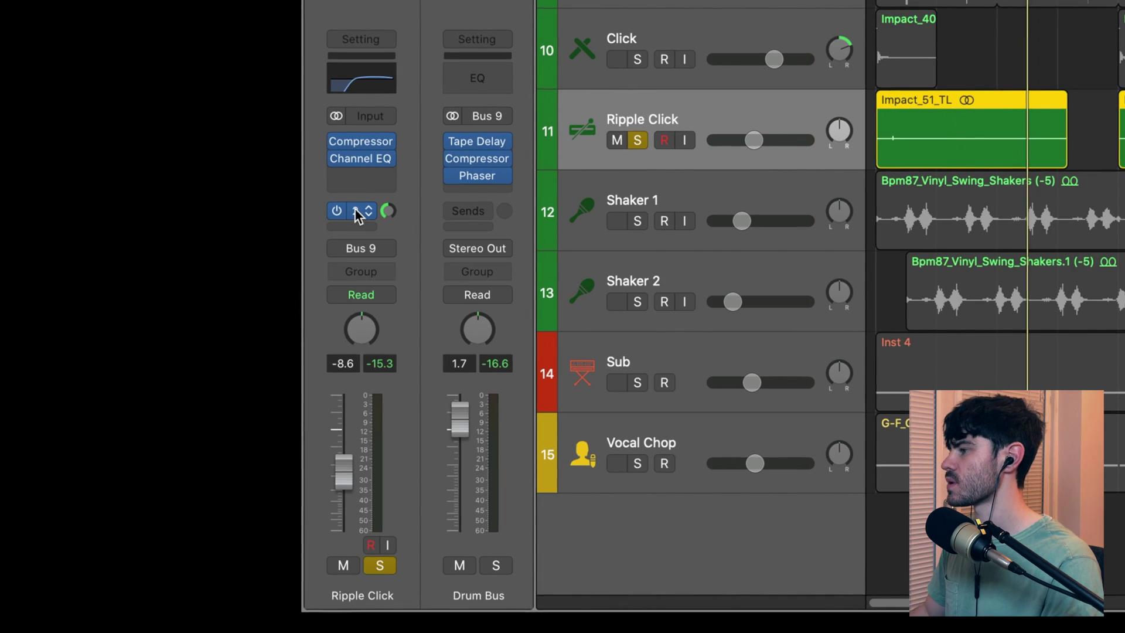
Check the Bus 2 stereo delay send on the Ripple Click track, and release the track's solo.
{"action": "left_click", "coordinate": [354, 209]}
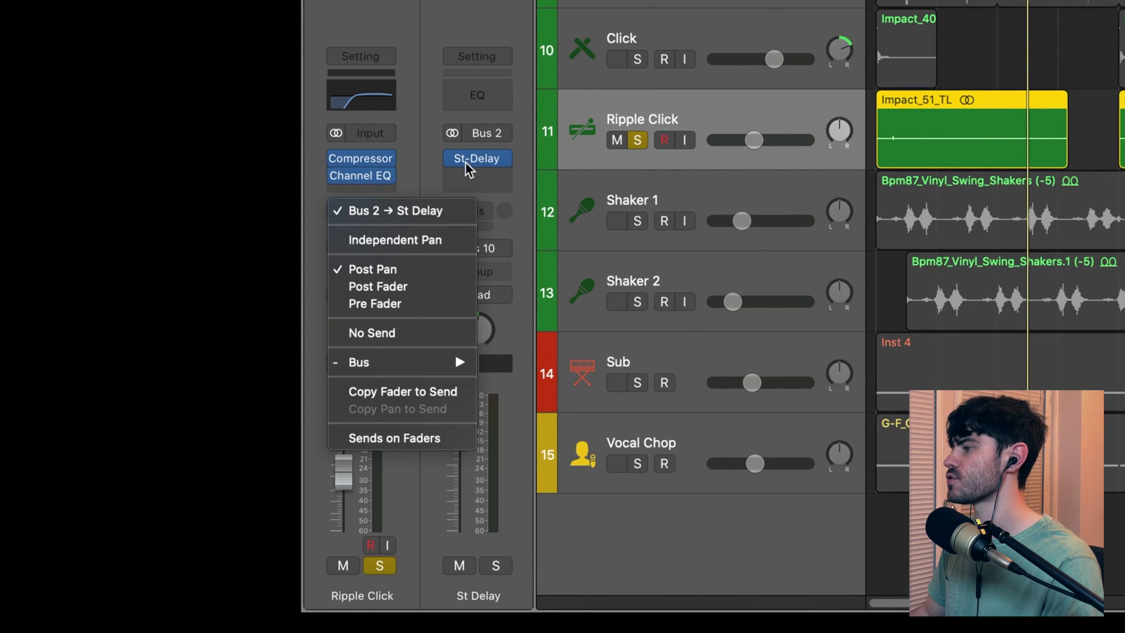
{"action": "key", "text": "Escape"}
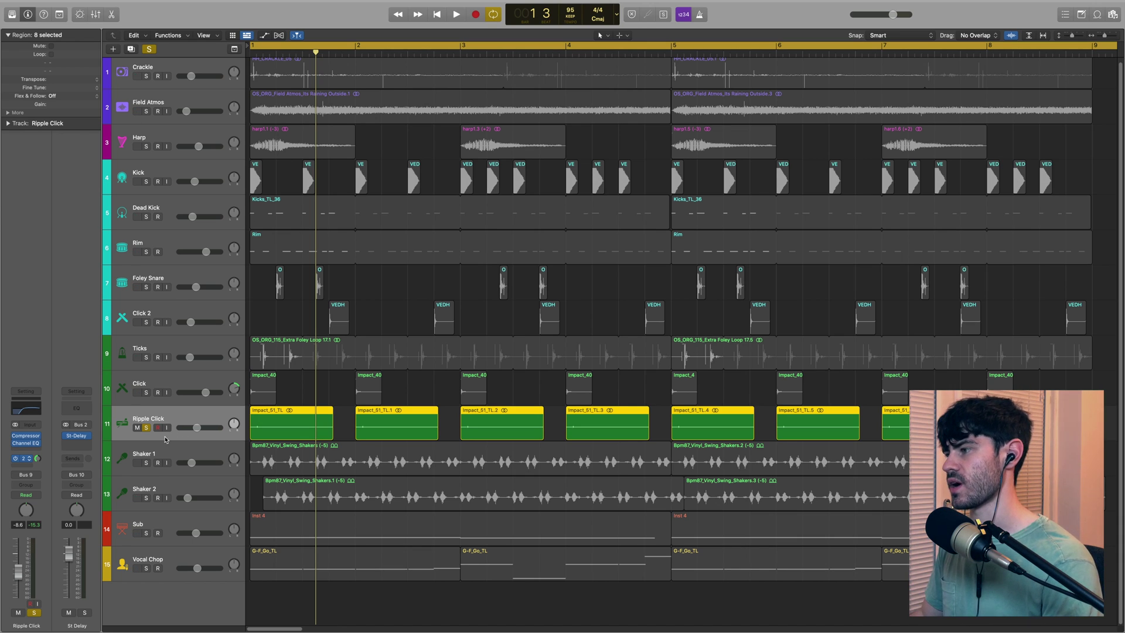
{"action": "left_click", "coordinate": [146, 427]}
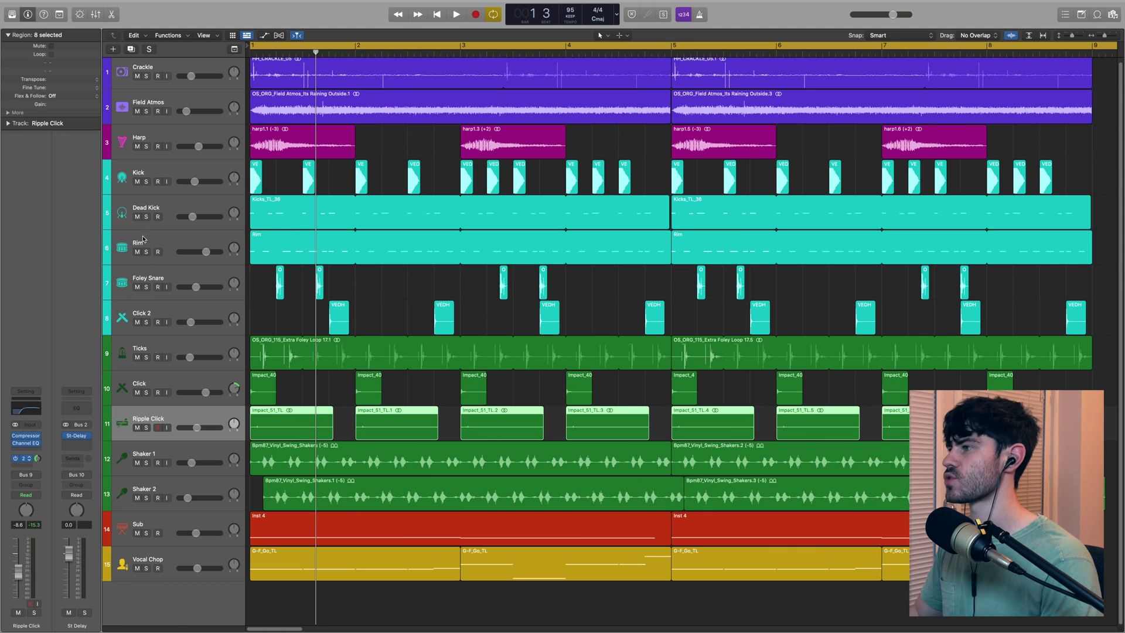
Solo the tracks from Kick through Ripple Click and play them together.
{"action": "left_click_drag", "start_coordinate": [146, 217], "coordinate": [146, 287]}
{"action": "left_click_drag", "start_coordinate": [149, 361], "coordinate": [142, 433]}
{"action": "key", "text": "space"}
{"action": "left_click", "coordinate": [147, 182]}
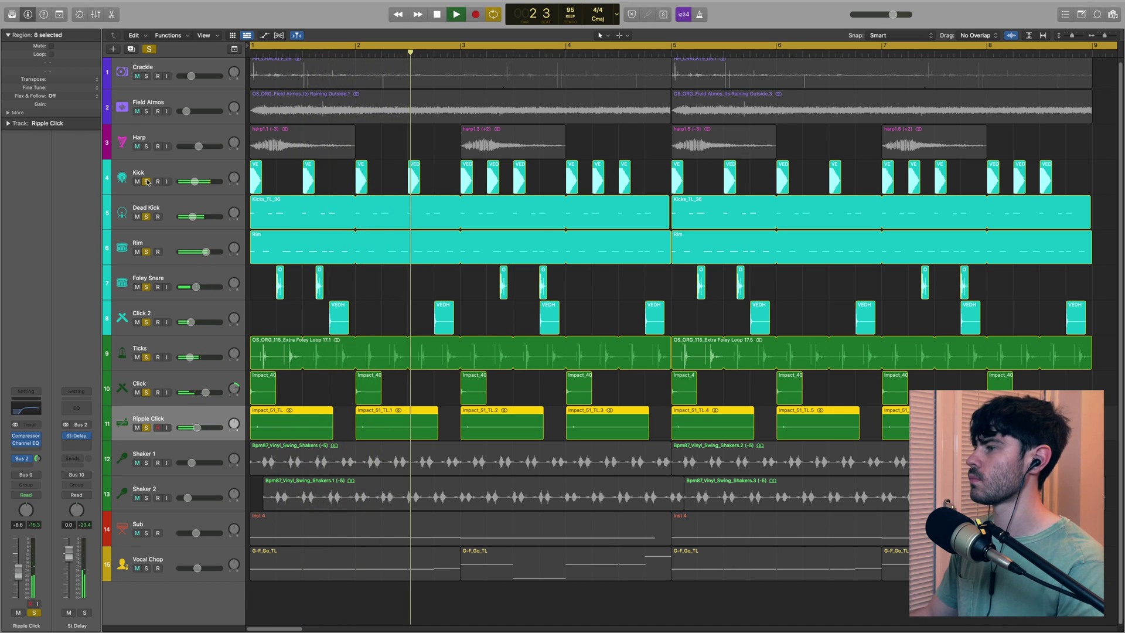
Clear the group solo and listen to the Shaker 1 track on its own.
{"action": "left_click", "coordinate": [147, 462], "text": "alt"}
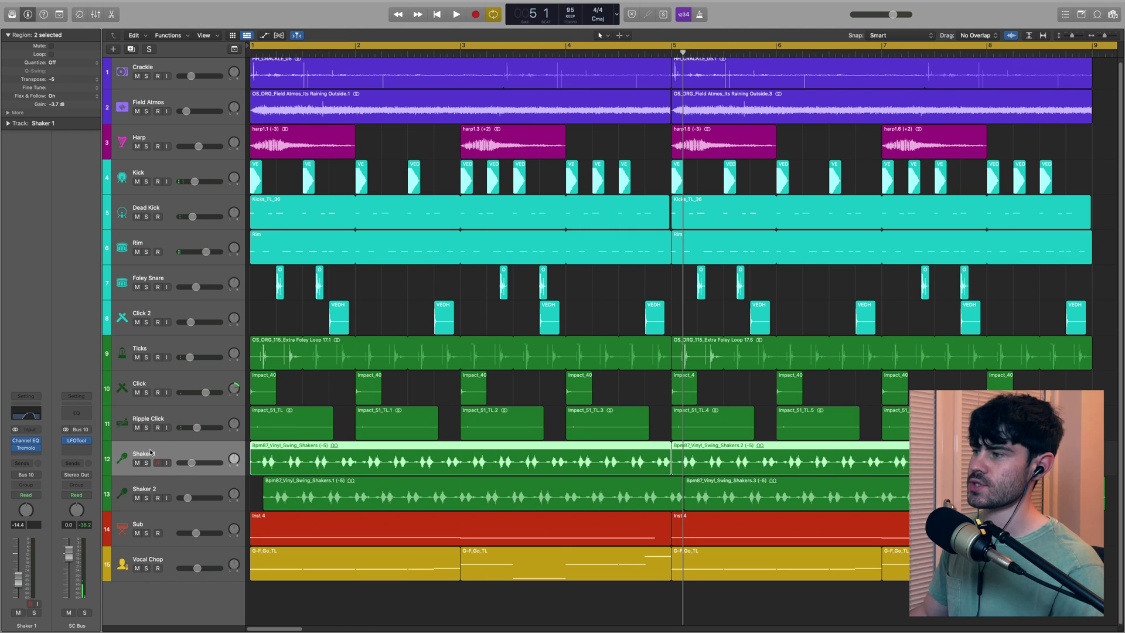
{"action": "left_click", "coordinate": [147, 463]}
{"action": "key", "text": "space"}
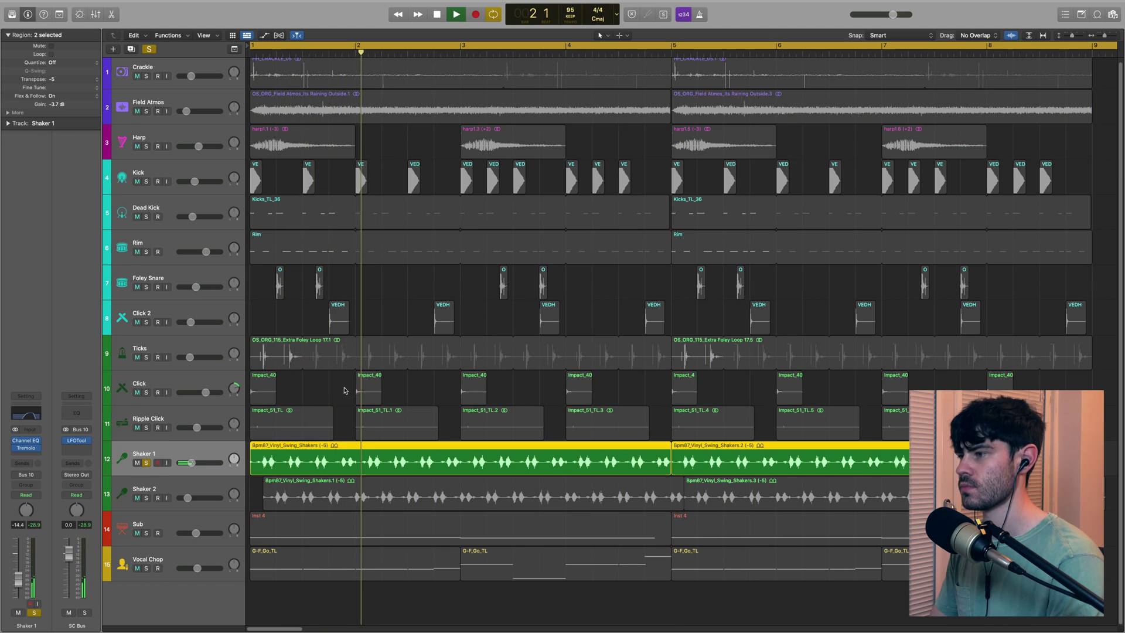
{"action": "key", "text": "space"}
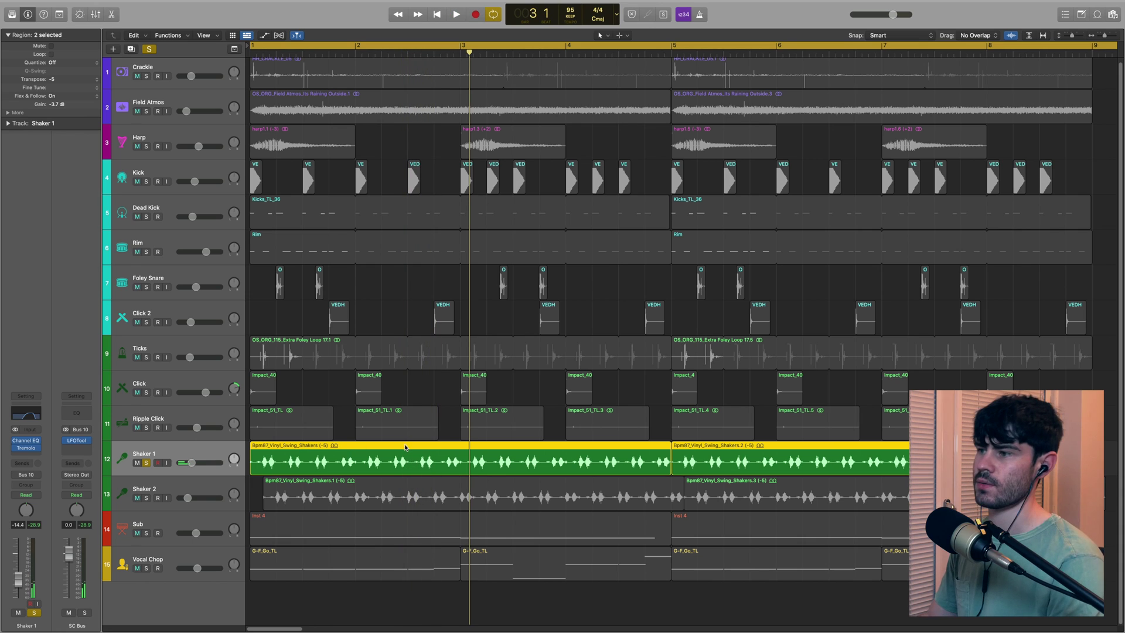
Add Shaker 2 to the solo and play both shakers together from the beginning of the project.
{"action": "left_click", "coordinate": [187, 489]}
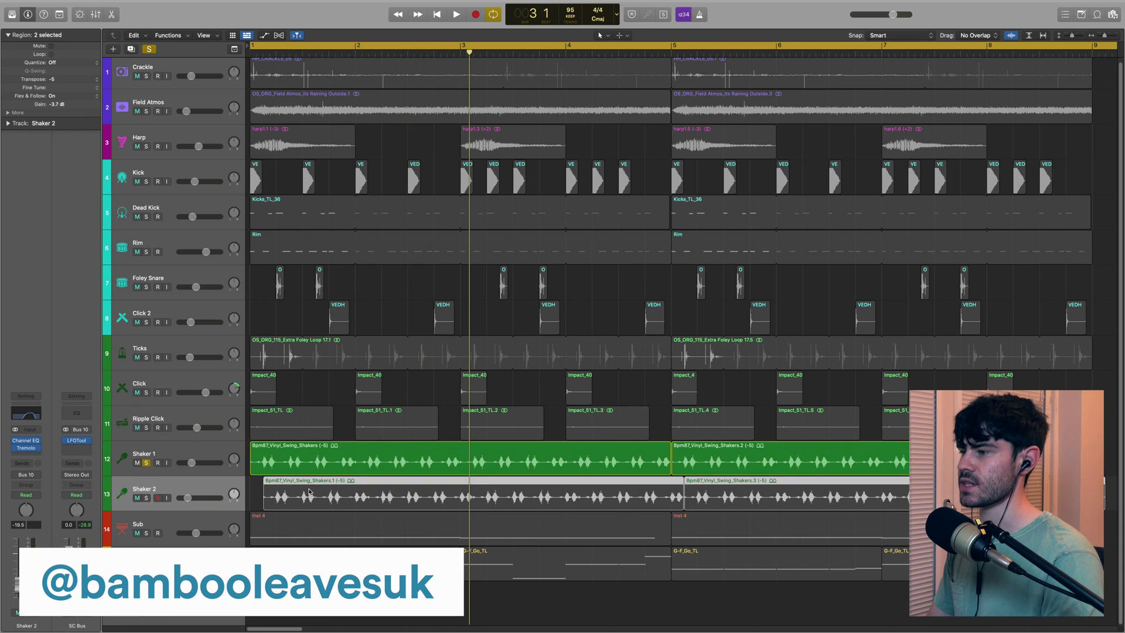
{"action": "left_click", "coordinate": [144, 499]}
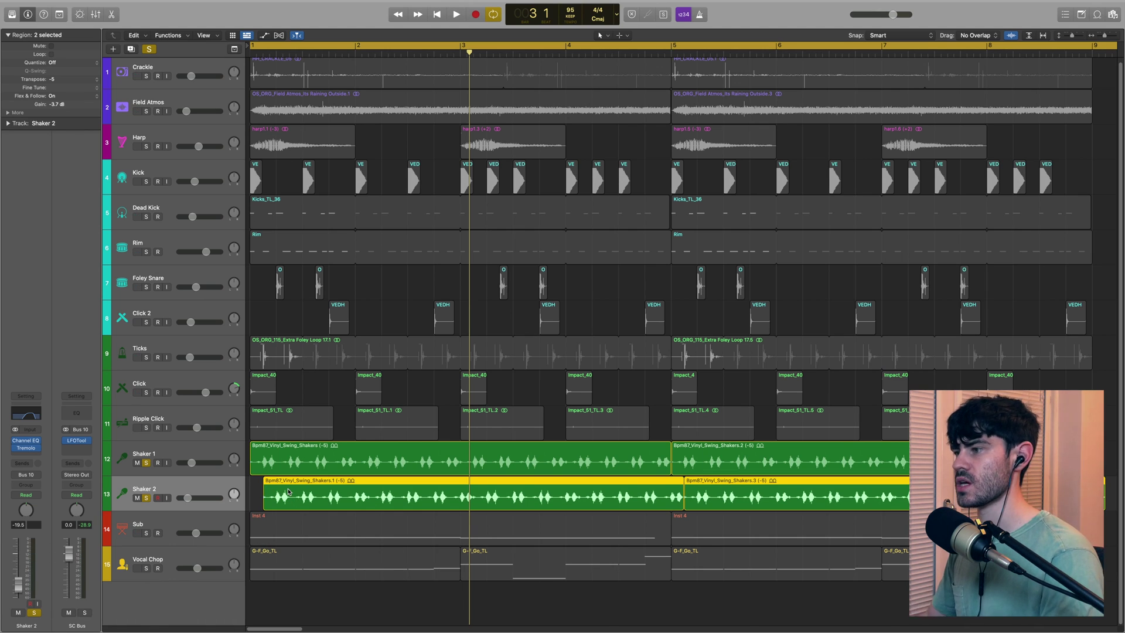
{"action": "key", "text": "Return"}
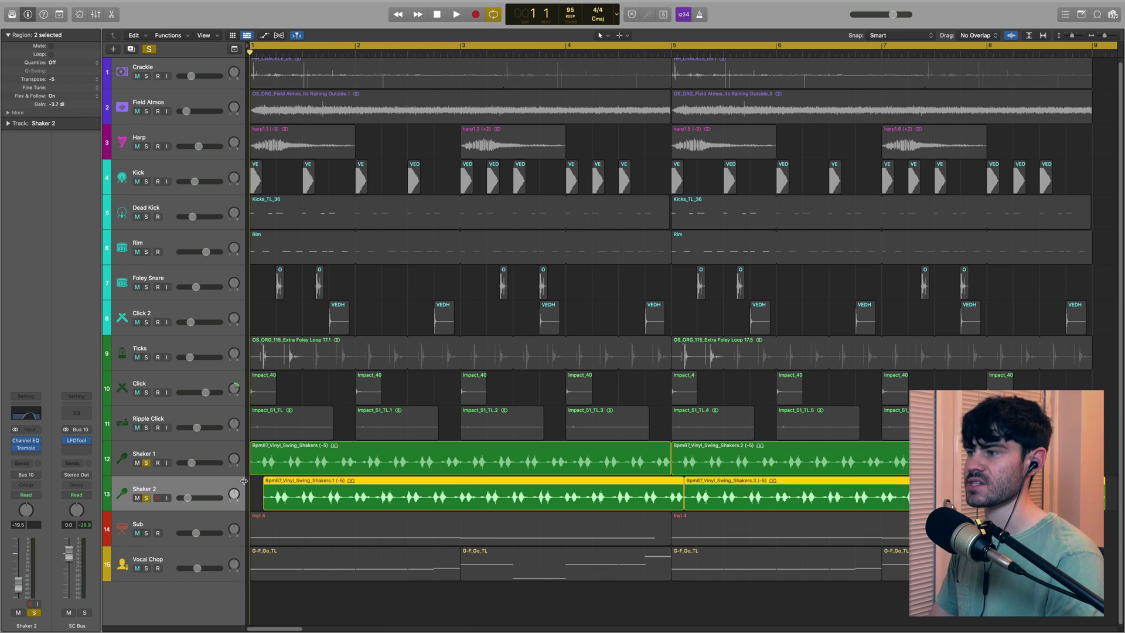
{"action": "key", "text": "space"}
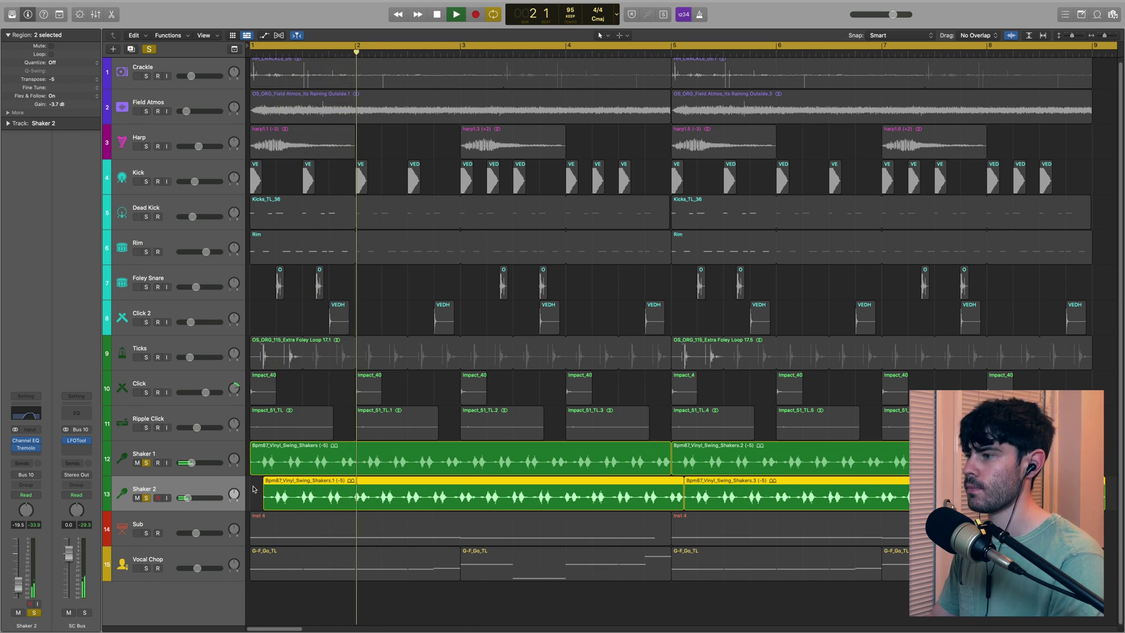
{"action": "left_click", "coordinate": [181, 460]}
{"action": "key", "text": "space"}
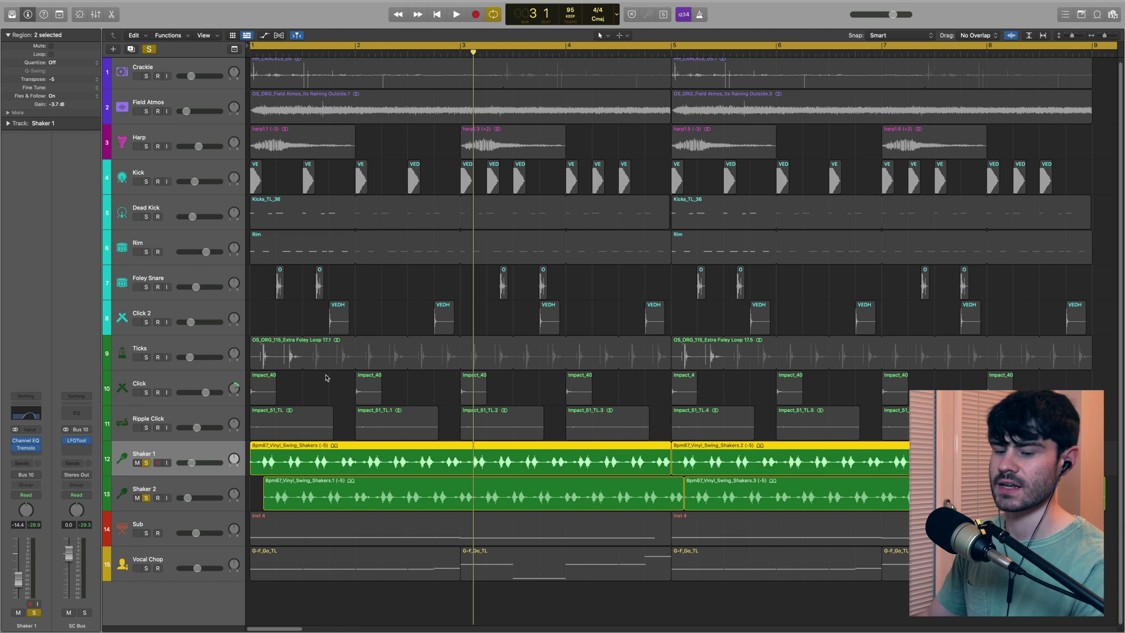
Add the Kick through Ripple Click tracks to the soloed shakers and play the full percussion from the beginning.
{"action": "left_click", "coordinate": [312, 391]}
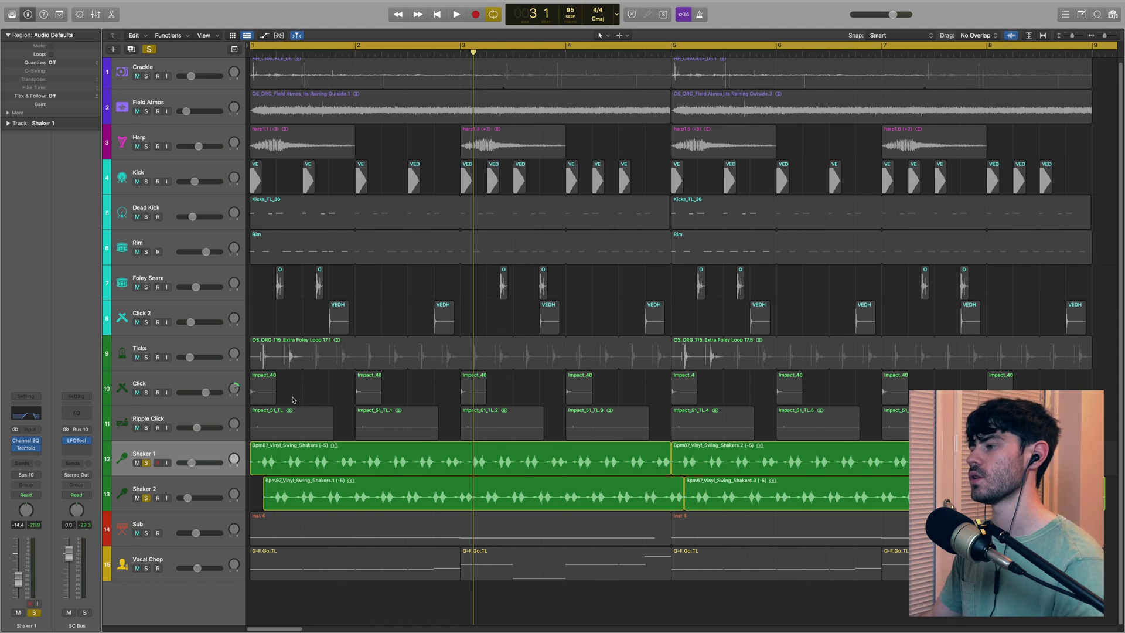
{"action": "left_click_drag", "start_coordinate": [151, 183], "coordinate": [157, 428]}
{"action": "key", "text": "Return"}
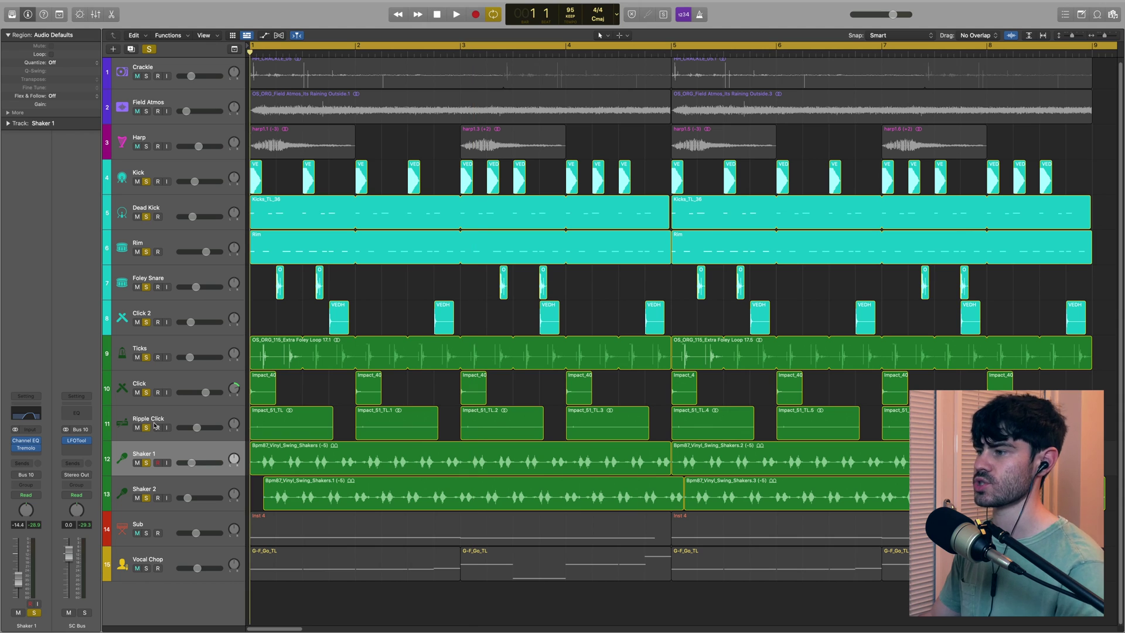
{"action": "key", "text": "space"}
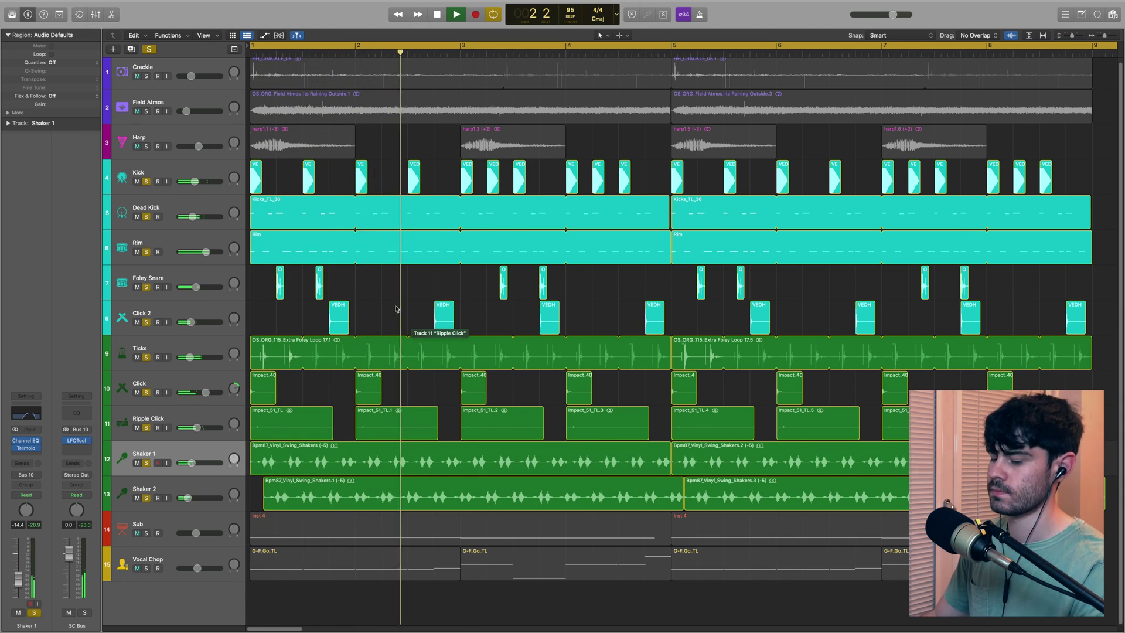
{"action": "left_click", "coordinate": [222, 200]}
{"action": "key", "text": "space"}
Solo the Drum Bus through the Dead Kick track in place of the individual track solos, and play it from the beginning.
{"action": "left_click", "coordinate": [221, 200]}
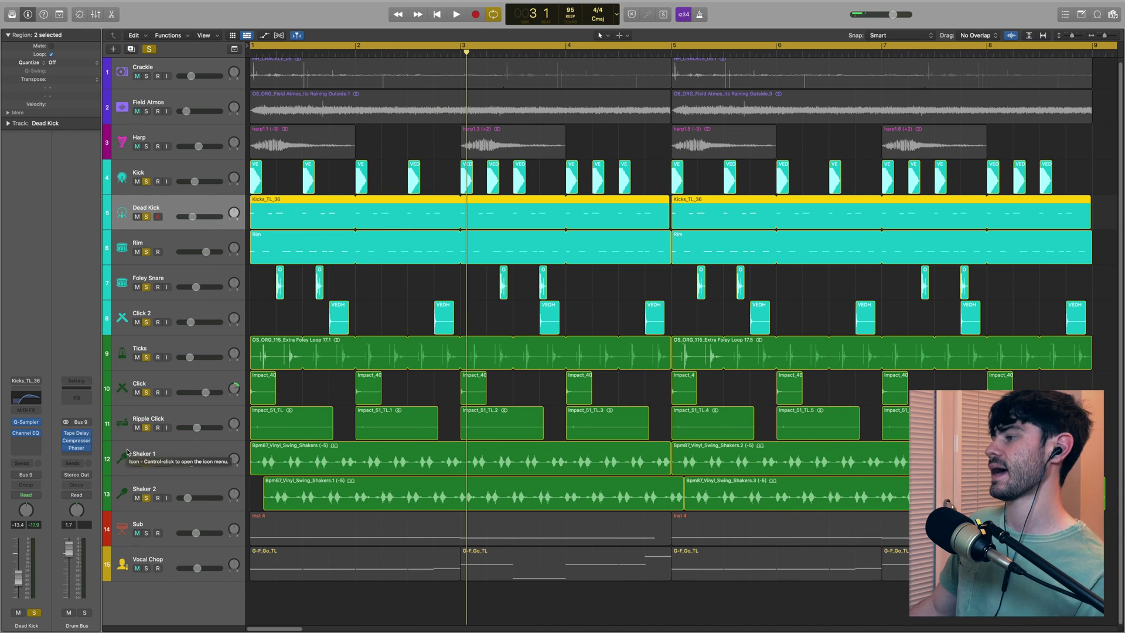
{"action": "left_click", "coordinate": [261, 324]}
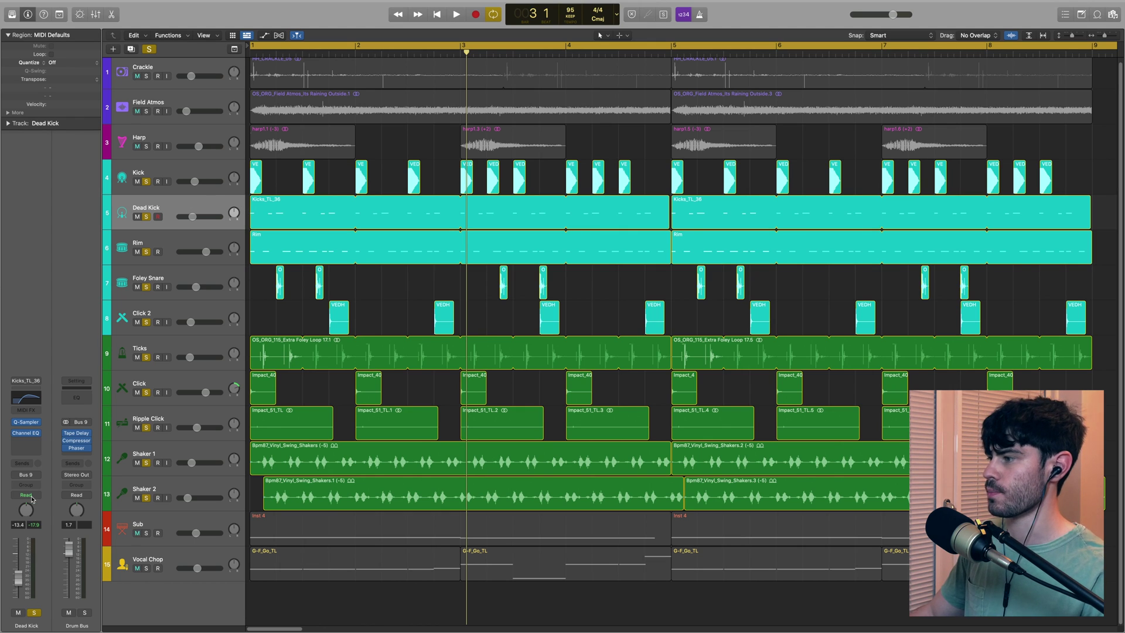
{"action": "left_click", "coordinate": [84, 613]}
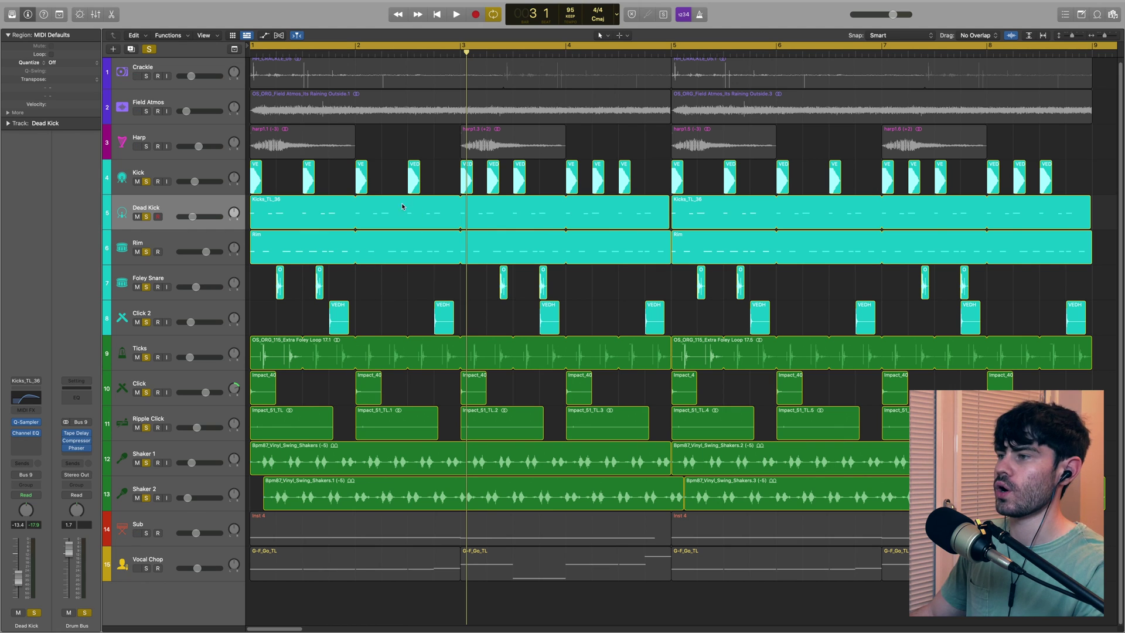
{"action": "key", "text": "Return"}
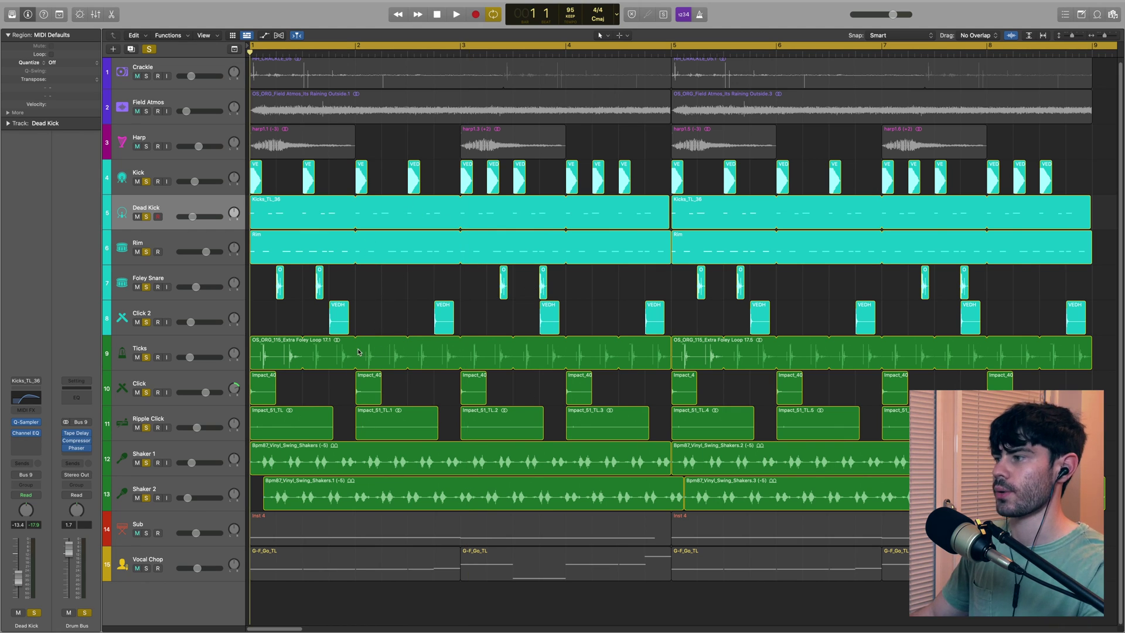
{"action": "left_click", "coordinate": [34, 614]}
{"action": "key", "text": "space"}
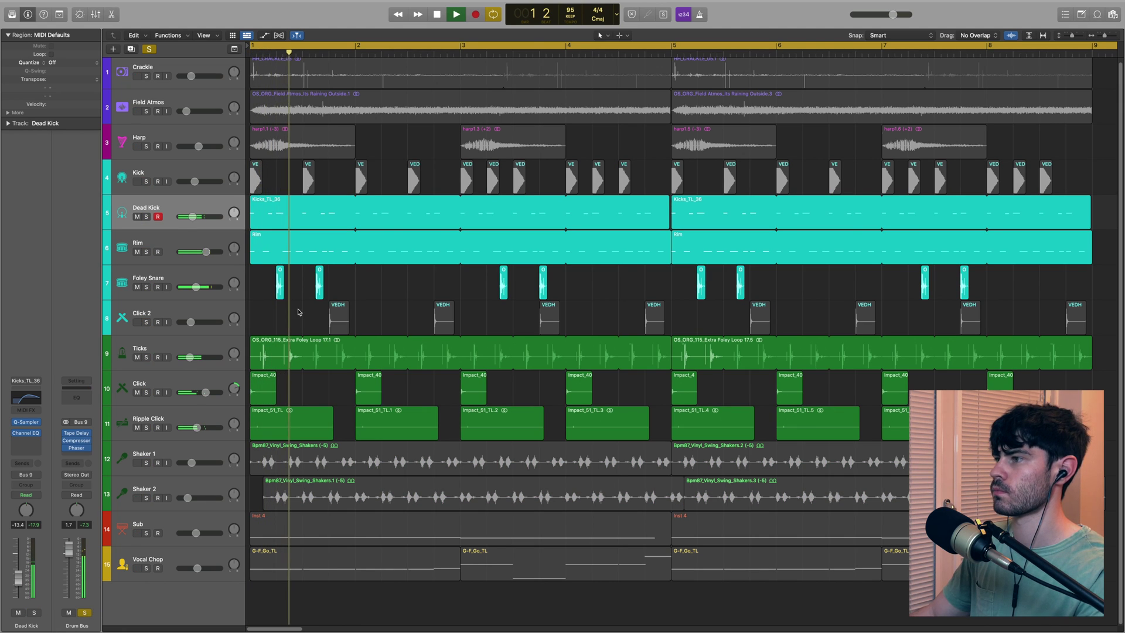
Bypass the Tape Delay, Compressor and Phaser on the Drum Bus and play the dry drums from the beginning.
{"action": "key", "text": "space"}
{"action": "left_click", "coordinate": [66, 440]}
{"action": "key", "text": "Return"}
{"action": "key", "text": "space"}
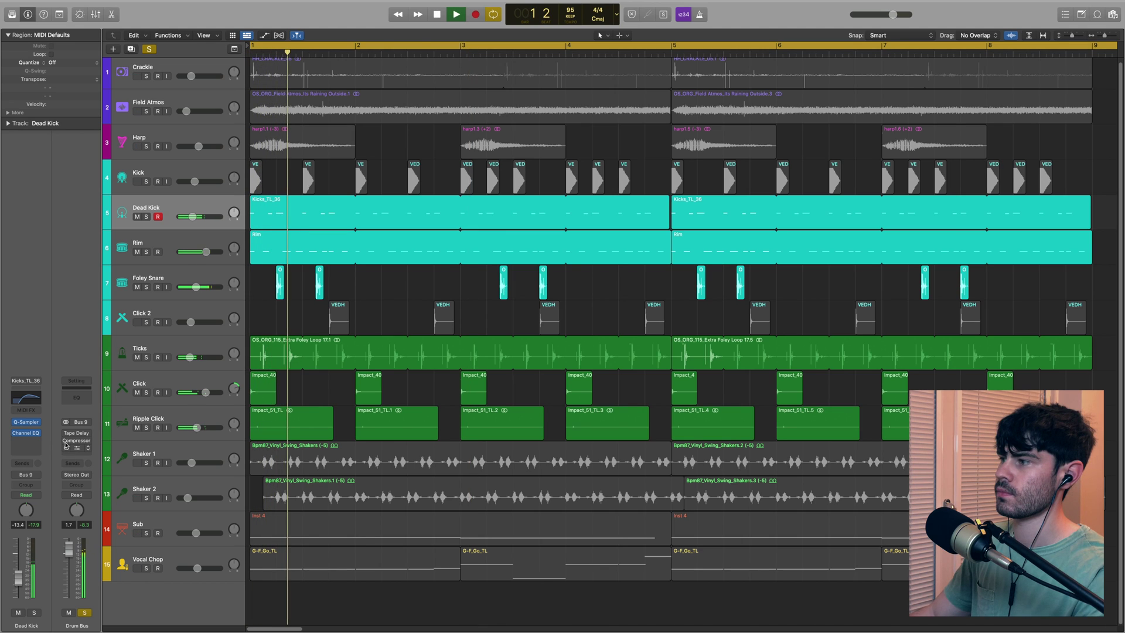
{"action": "key", "text": "space"}
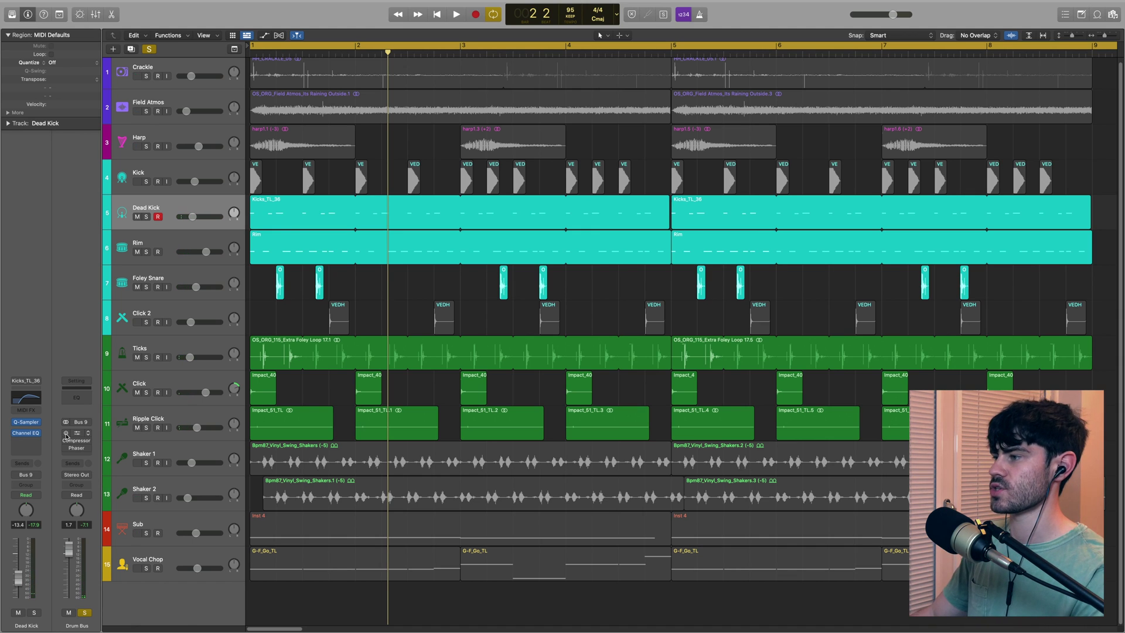
Re-enable the Drum Bus's Tape Delay and Compressor and inspect their settings.
{"action": "left_click", "coordinate": [66, 434]}
{"action": "left_click", "coordinate": [77, 434]}
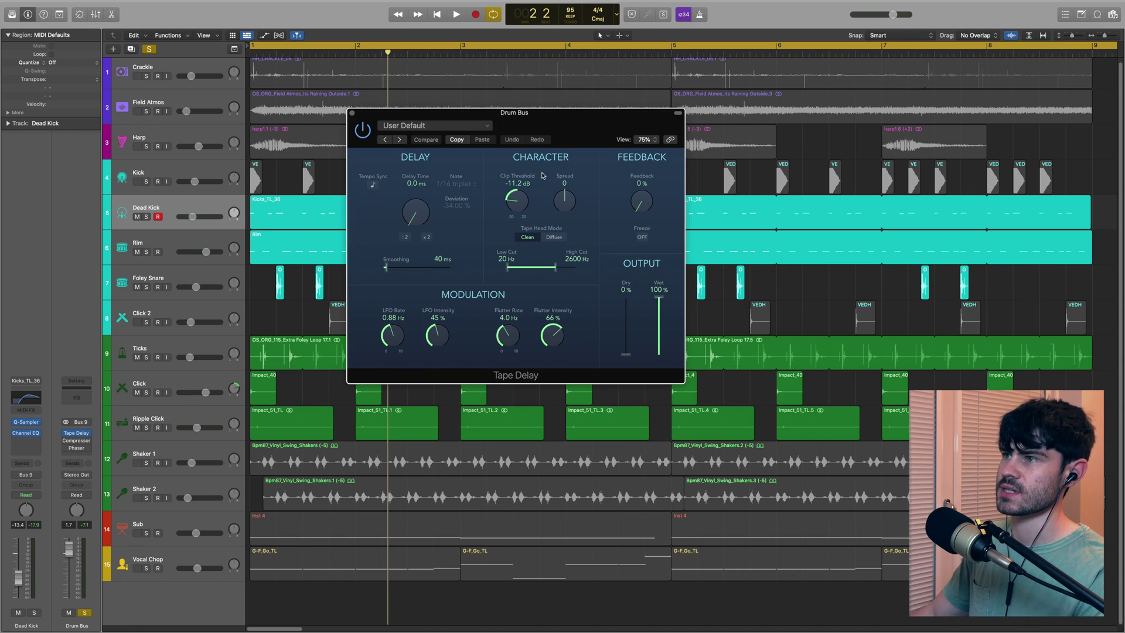
{"action": "left_click_drag", "start_coordinate": [572, 109], "coordinate": [562, 157]}
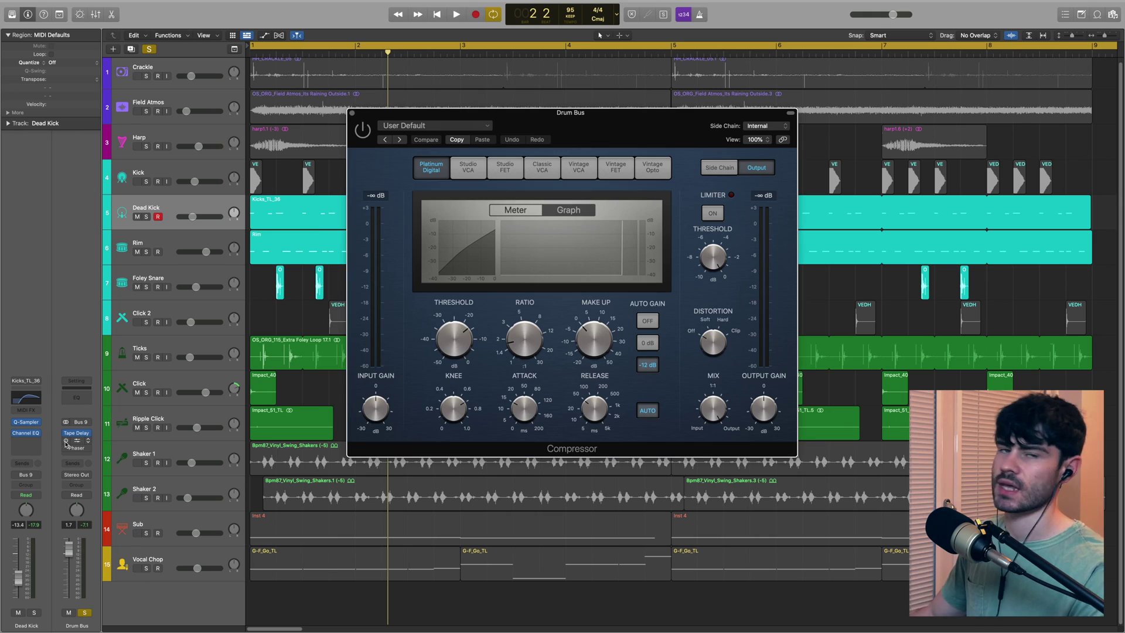
{"action": "left_click", "coordinate": [73, 438]}
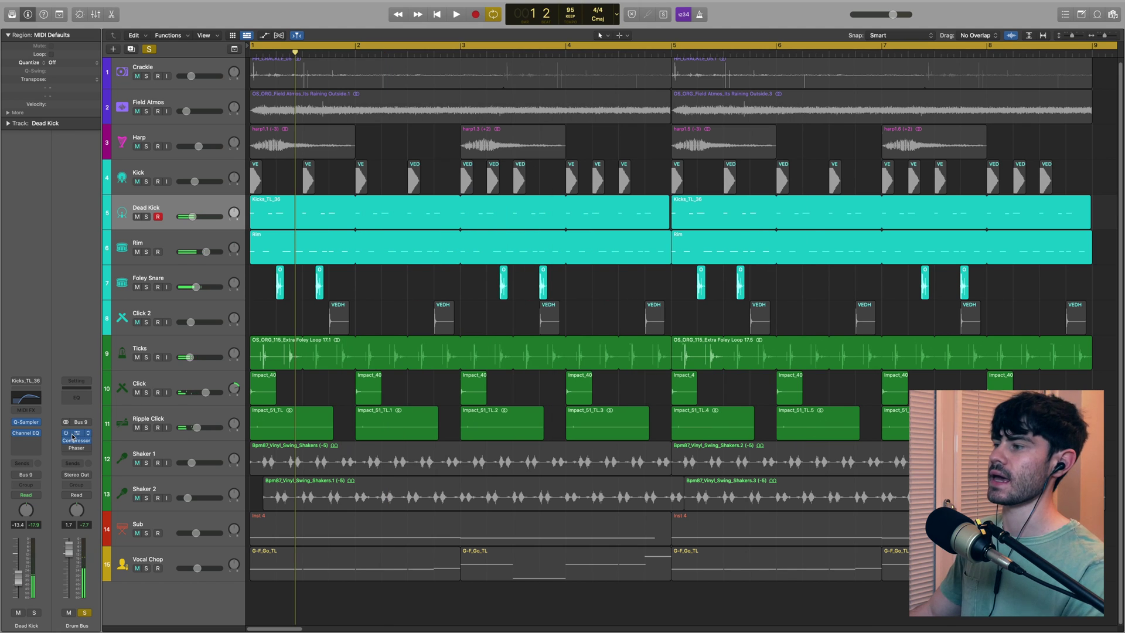
Re-enable the Phaser on the Drum Bus, inspect its settings and listen to the processed drums, closing the plug-in at the end.
{"action": "mouse_move", "coordinate": [75, 451]}
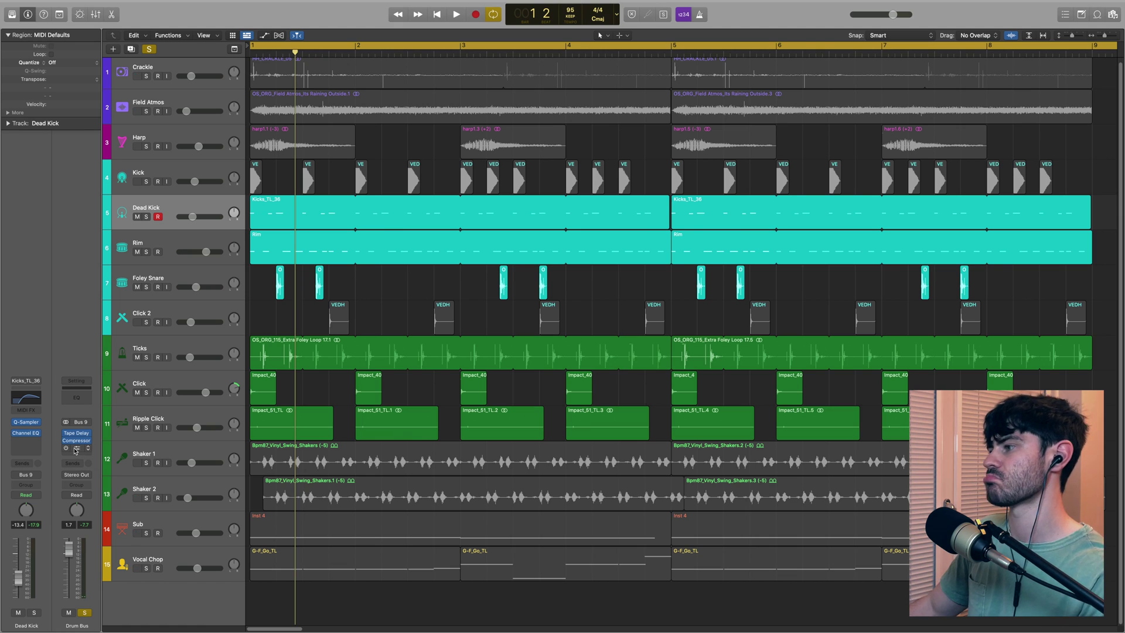
{"action": "left_click", "coordinate": [76, 450]}
{"action": "left_click", "coordinate": [67, 450]}
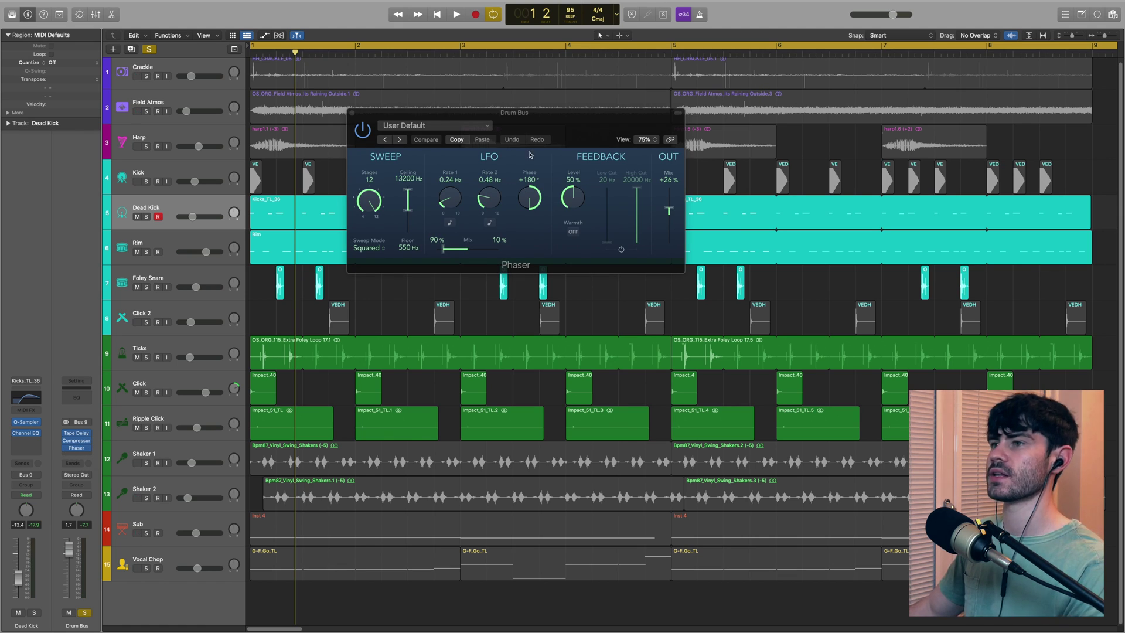
{"action": "left_click_drag", "start_coordinate": [563, 119], "coordinate": [562, 196]}
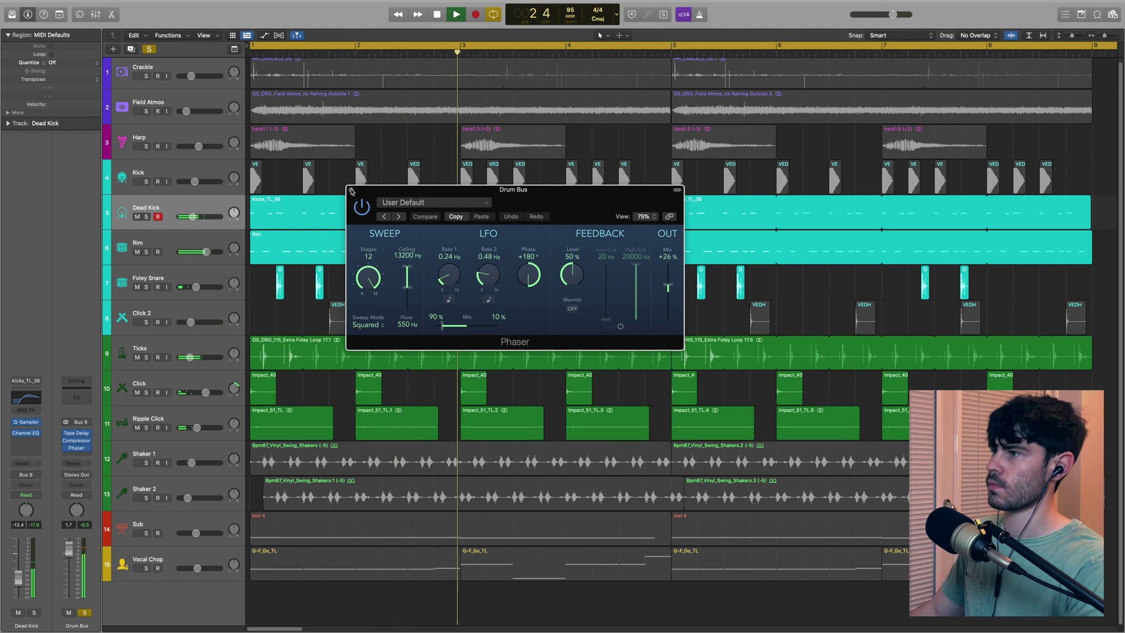
{"action": "key", "text": "space"}
{"action": "left_click", "coordinate": [351, 191]}
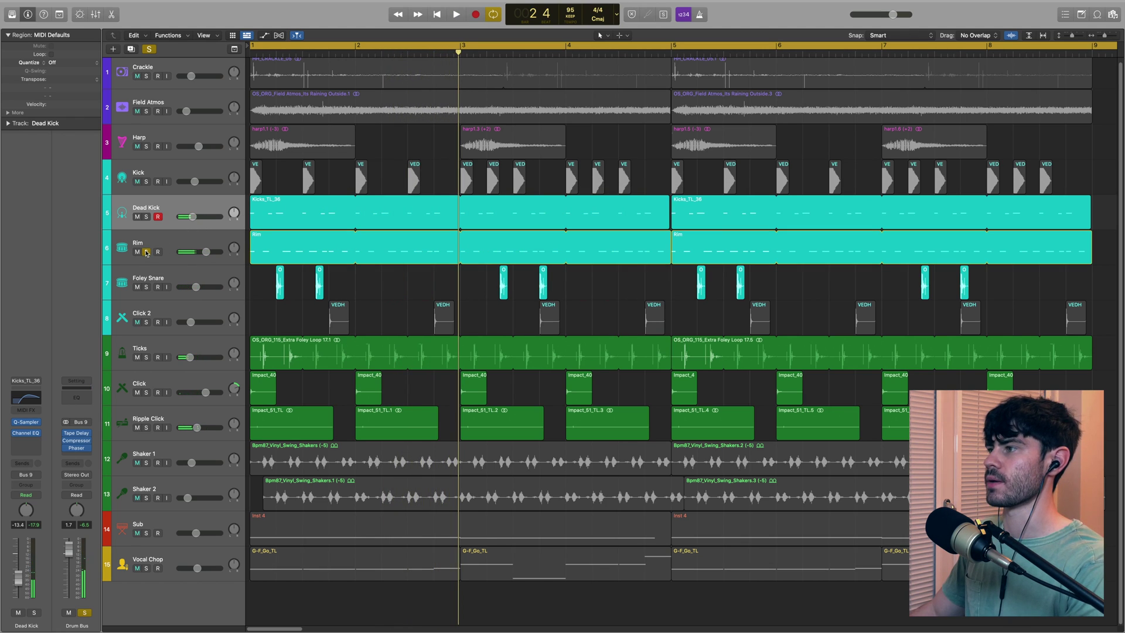
Solo the Rim track to hear it through the Drum Bus, and release its solo.
{"action": "left_click", "coordinate": [146, 252]}
{"action": "key", "text": "space"}
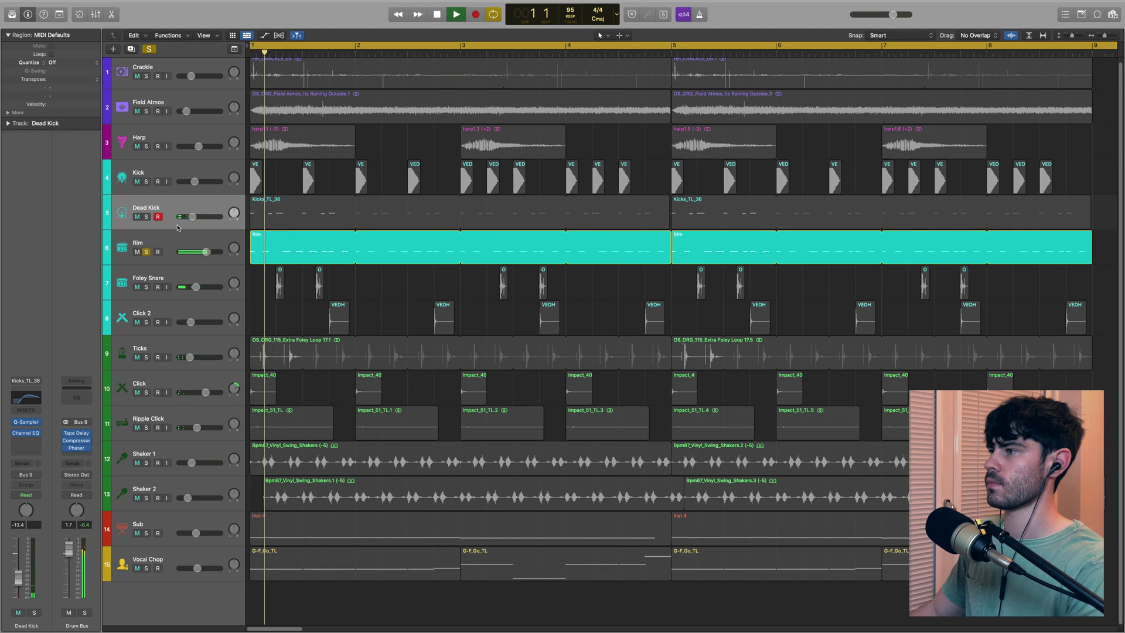
{"action": "left_click", "coordinate": [147, 252]}
{"action": "key", "text": "space"}
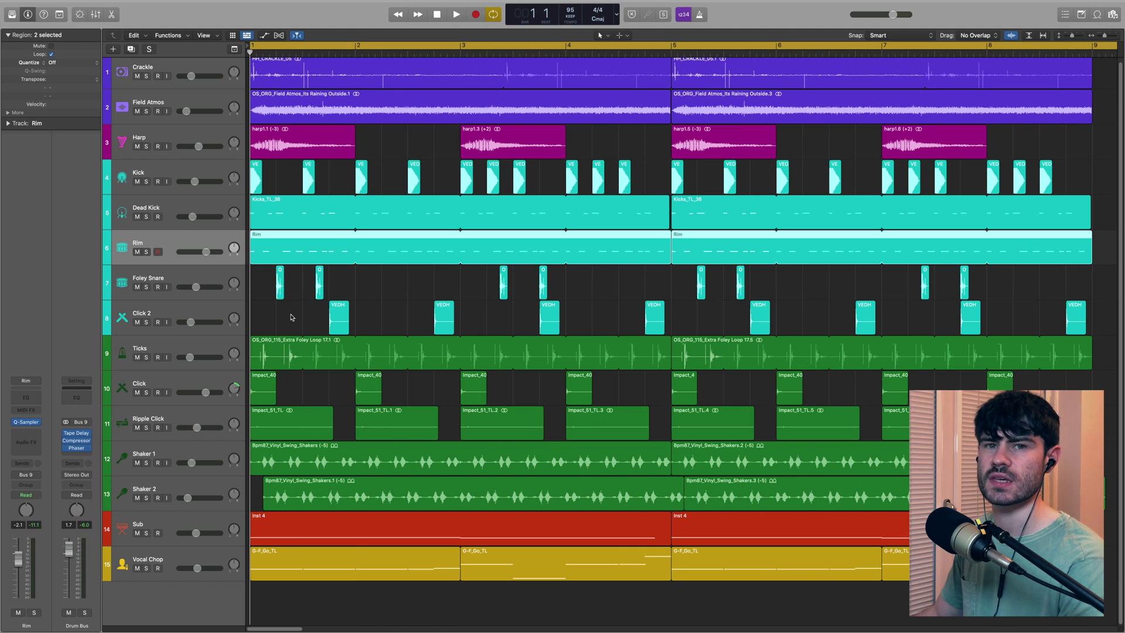
Solo the Sub track, listen to its bass line from the beginning, and return the playhead to the start.
{"action": "left_click", "coordinate": [147, 533]}
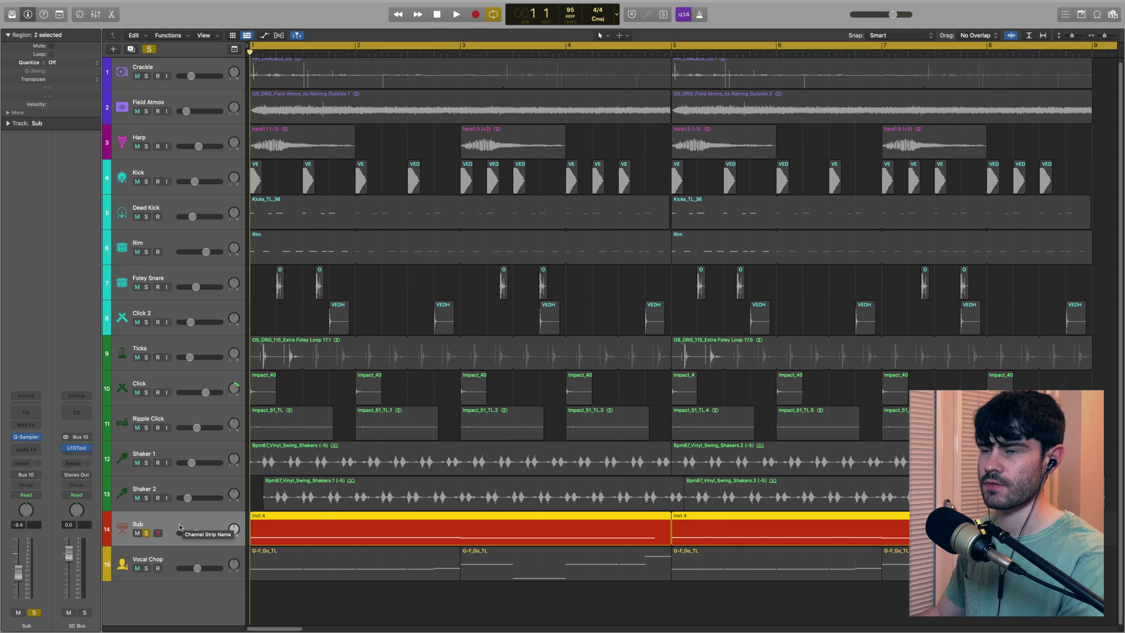
{"action": "key", "text": "space"}
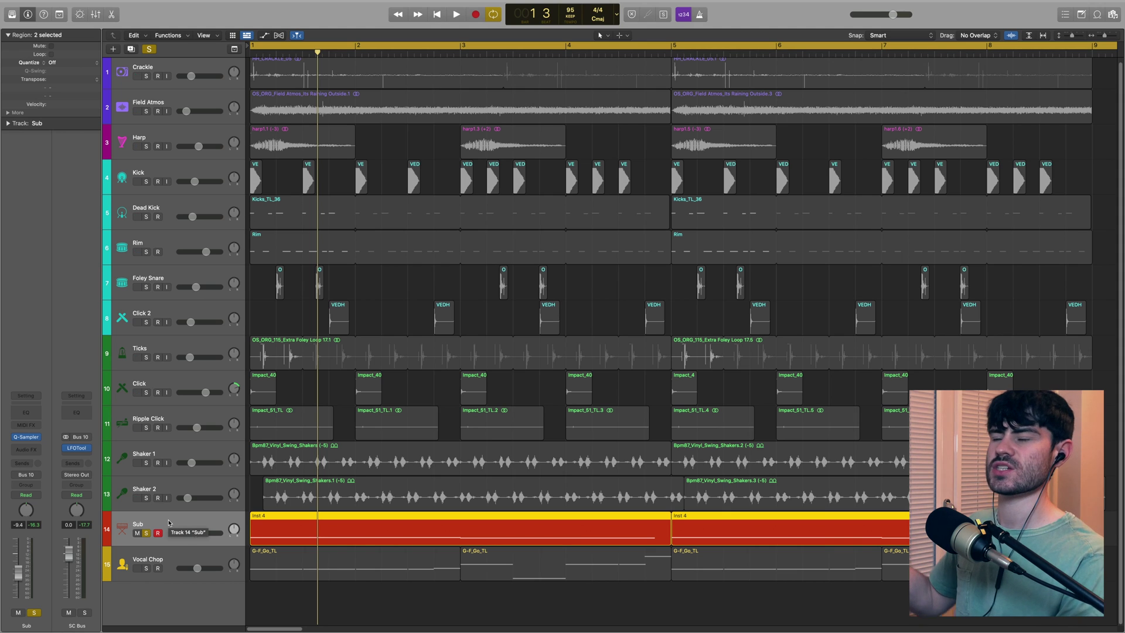
{"action": "key", "text": "space"}
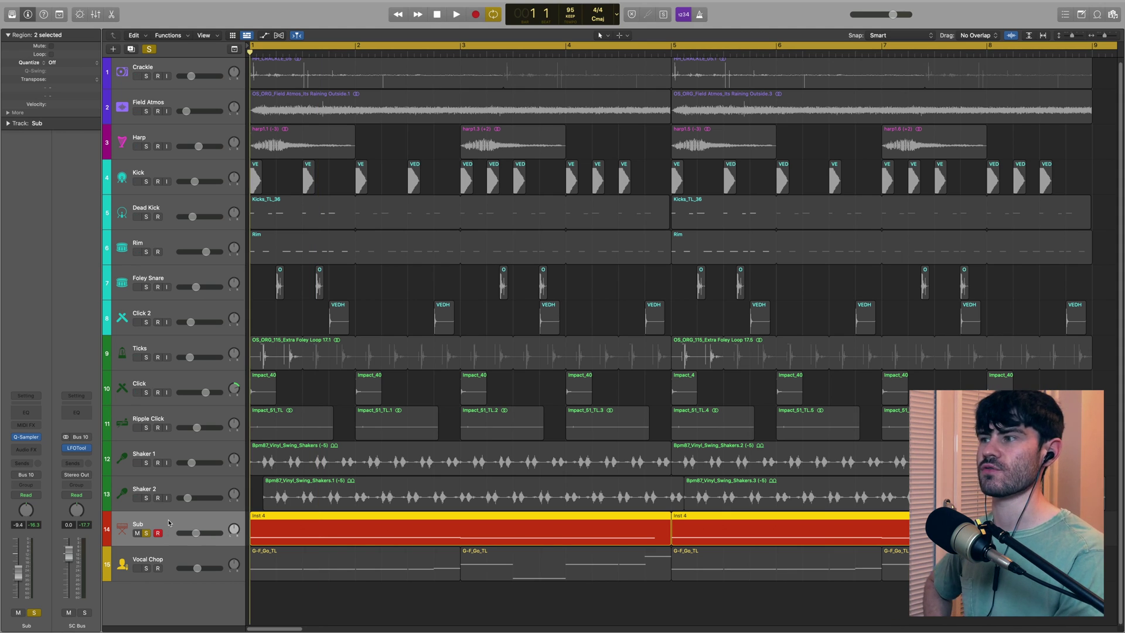
{"action": "key", "text": "space"}
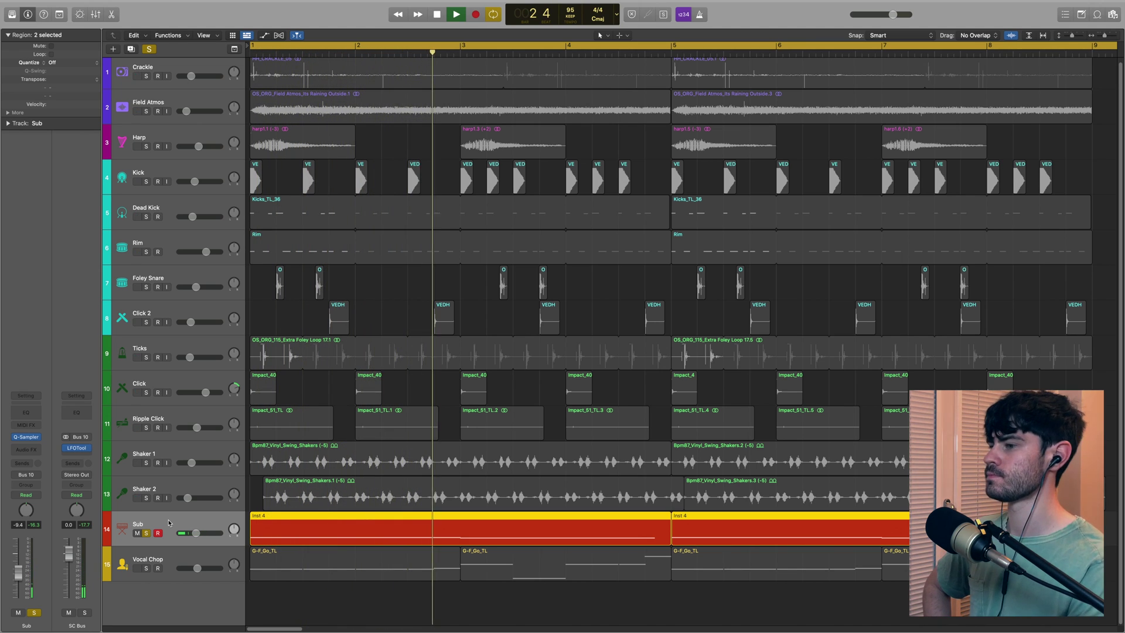
{"action": "key", "text": "space"}
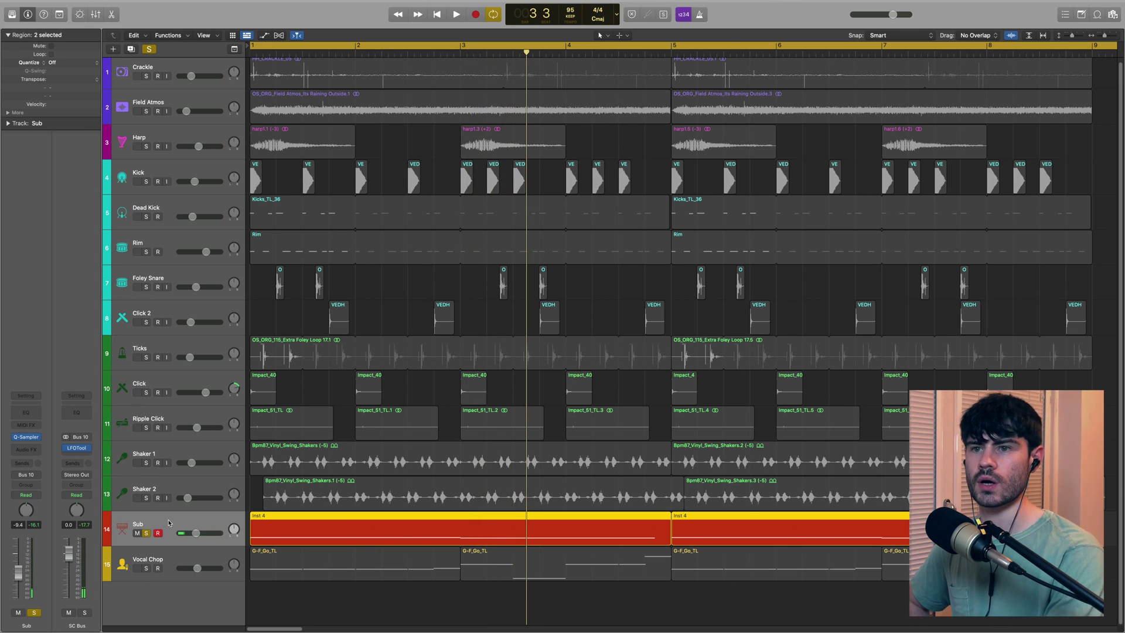
{"action": "key", "text": "Return"}
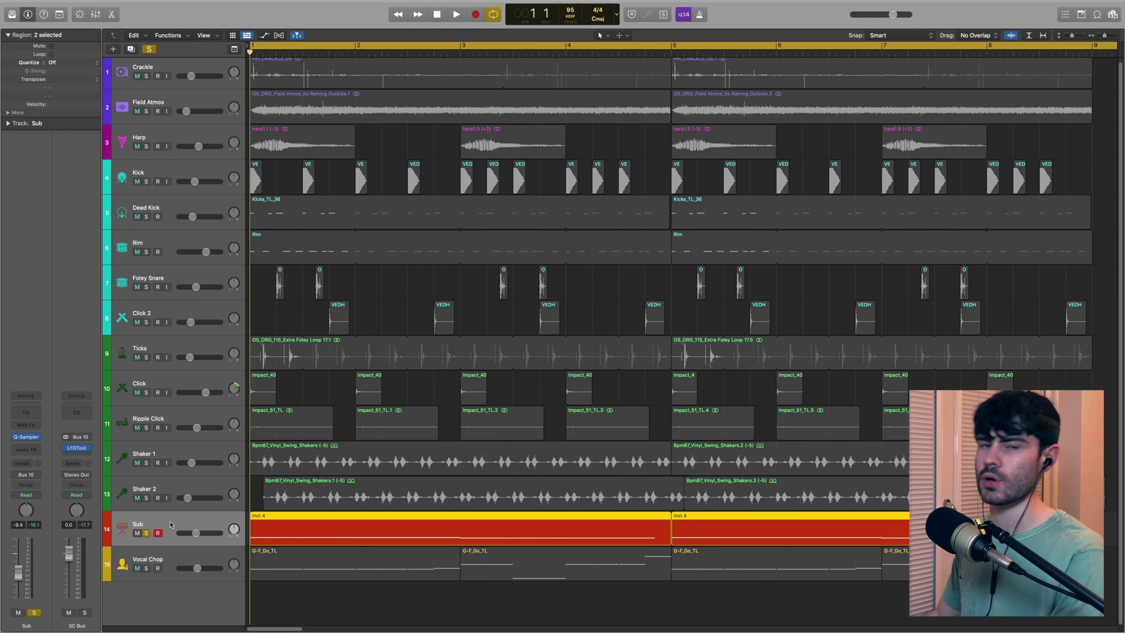
Release the Sub track's solo and show its regions' notes in the Piano Roll.
{"action": "left_click", "coordinate": [147, 533]}
{"action": "key", "text": "p"}
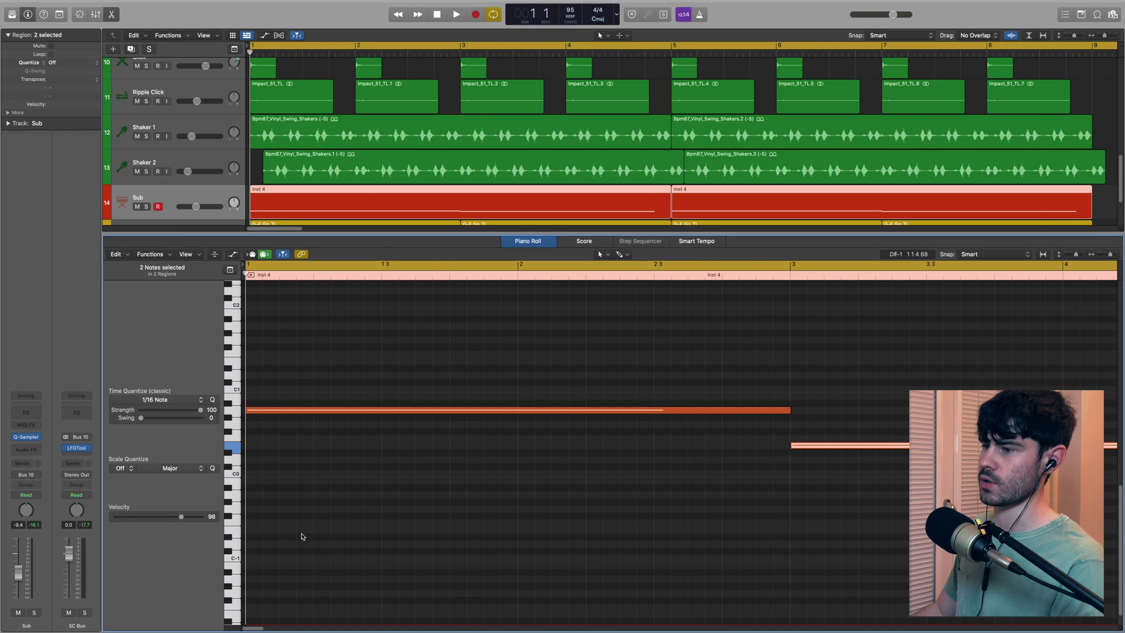
Look over the Sub track's notes and close the Piano Roll.
{"action": "left_click_drag", "start_coordinate": [557, 359], "coordinate": [572, 438]}
{"action": "left_click_drag", "start_coordinate": [840, 335], "coordinate": [818, 458]}
{"action": "key", "text": "p"}
Solo the Vocal Chop track and listen to it from the beginning.
{"action": "left_click", "coordinate": [146, 565]}
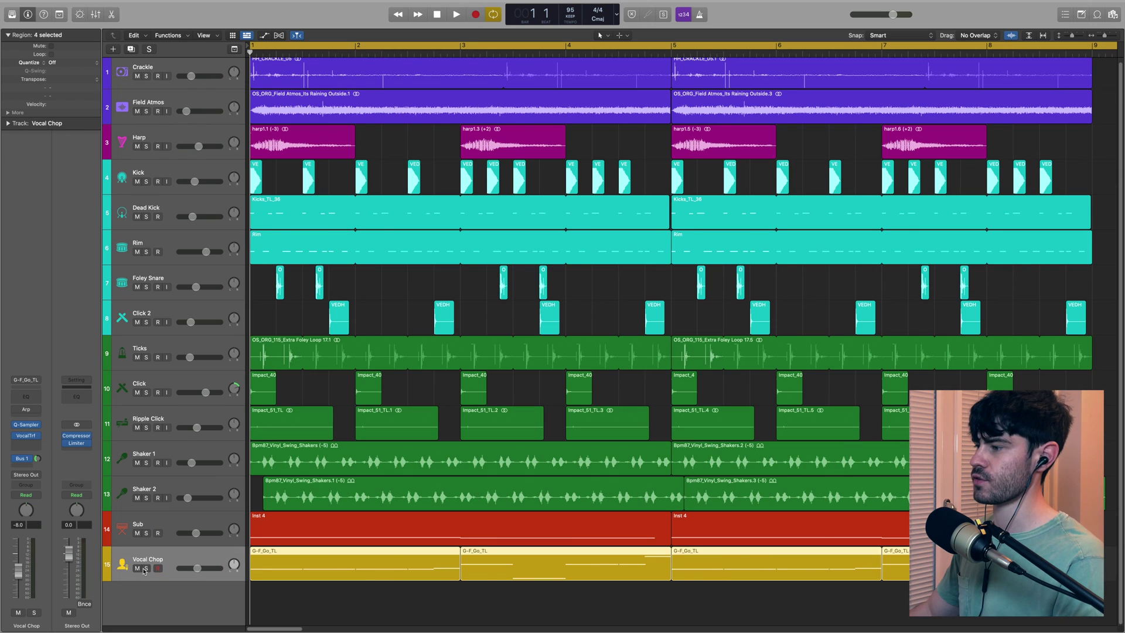
{"action": "left_click", "coordinate": [146, 569]}
{"action": "key", "text": "space"}
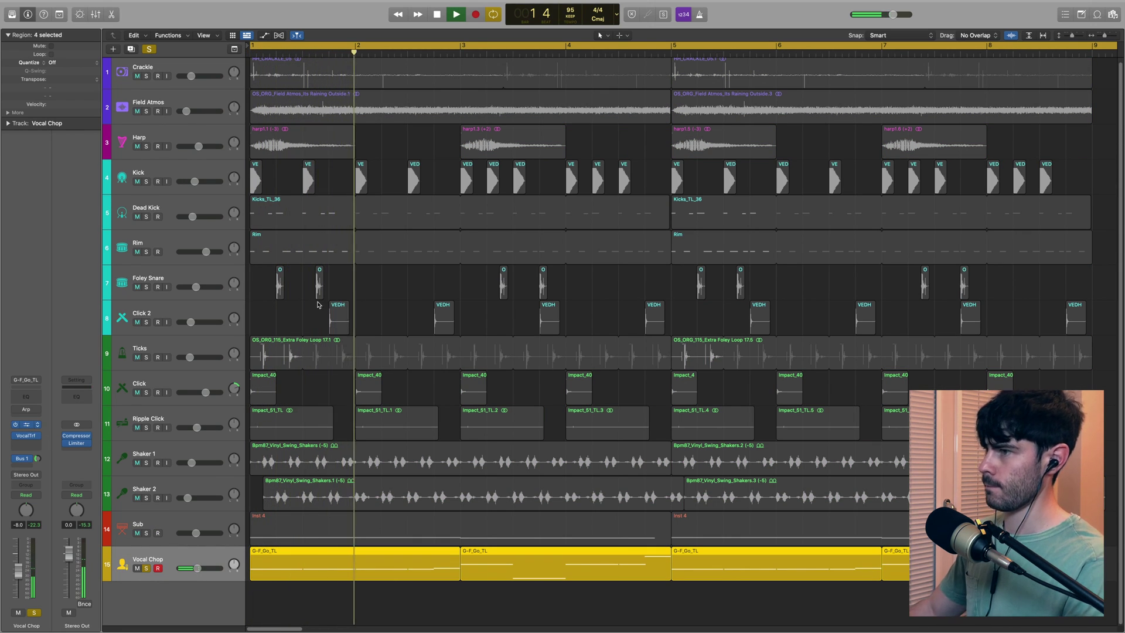
Open the Vocal Chop's Quick Sampler, and listen to the track with its notes shown in the Piano Roll.
{"action": "left_click", "coordinate": [31, 425]}
{"action": "left_click_drag", "start_coordinate": [546, 110], "coordinate": [499, 128]}
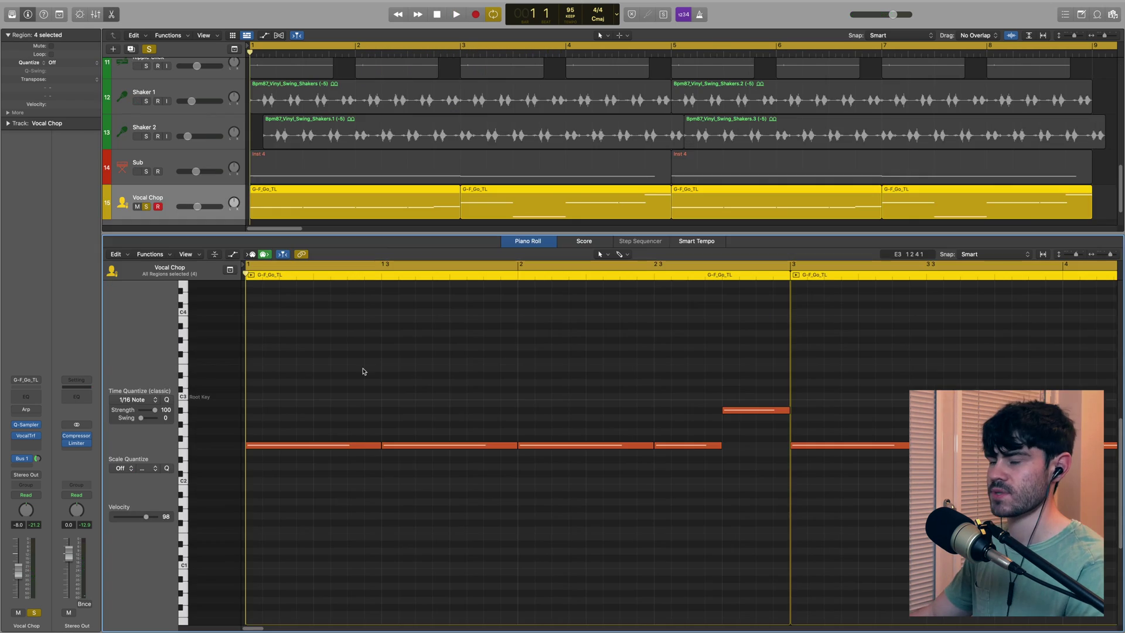
{"action": "key", "text": "space"}
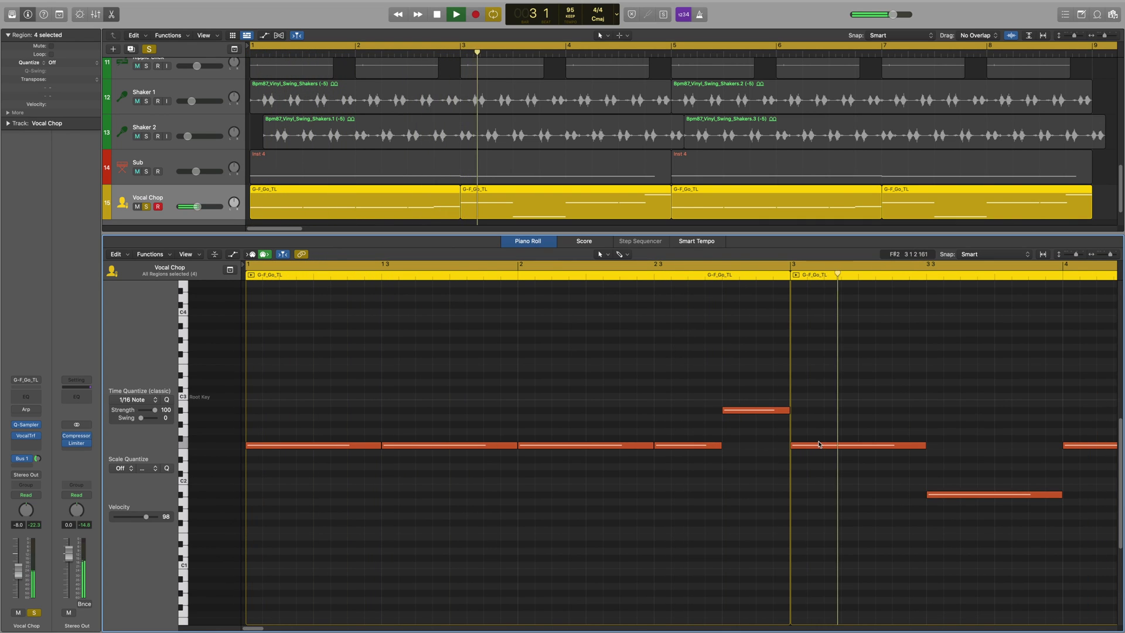
{"action": "key", "text": "space"}
Inspect the Vocal Chop's sample and playback settings in Quick Sampler, and close the plug-in.
{"action": "key", "text": "x"}
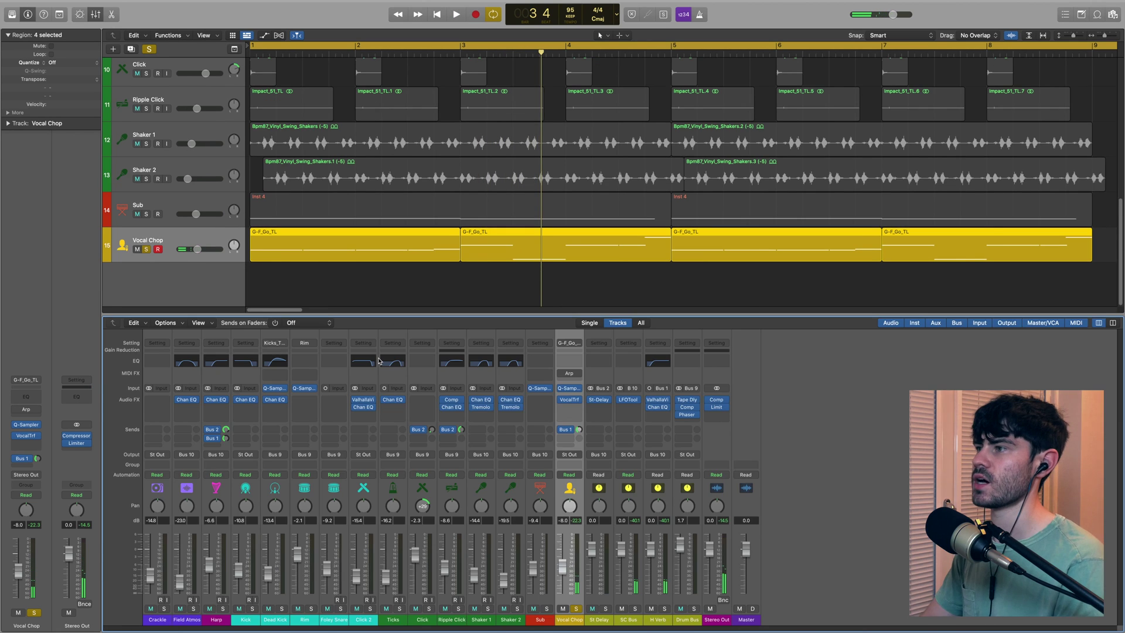
{"action": "key", "text": "x"}
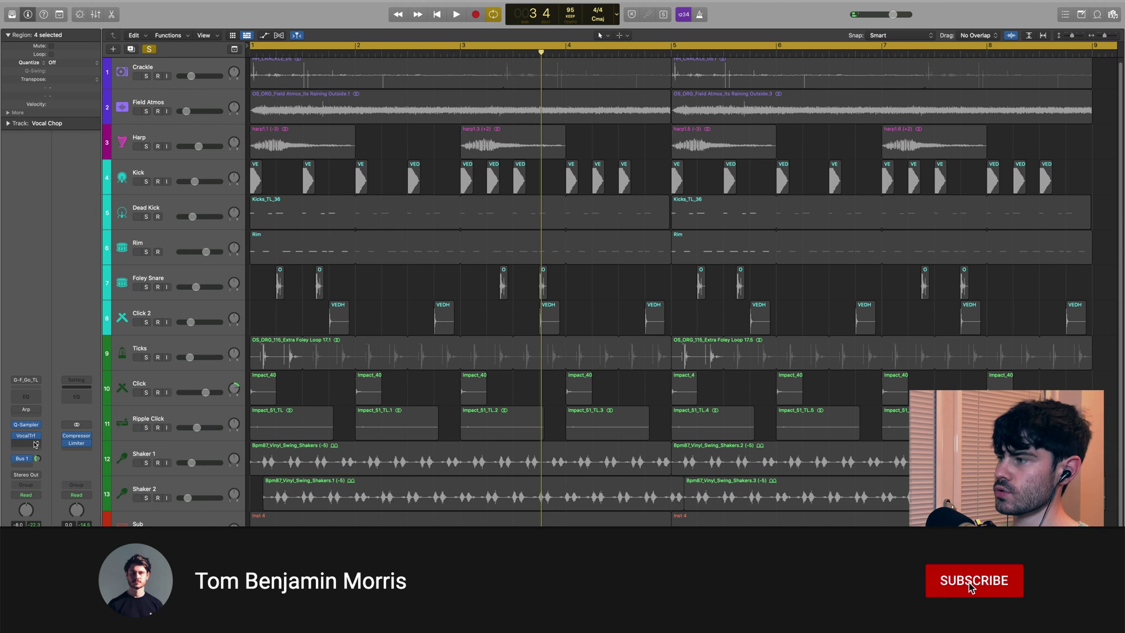
{"action": "left_click", "coordinate": [26, 424]}
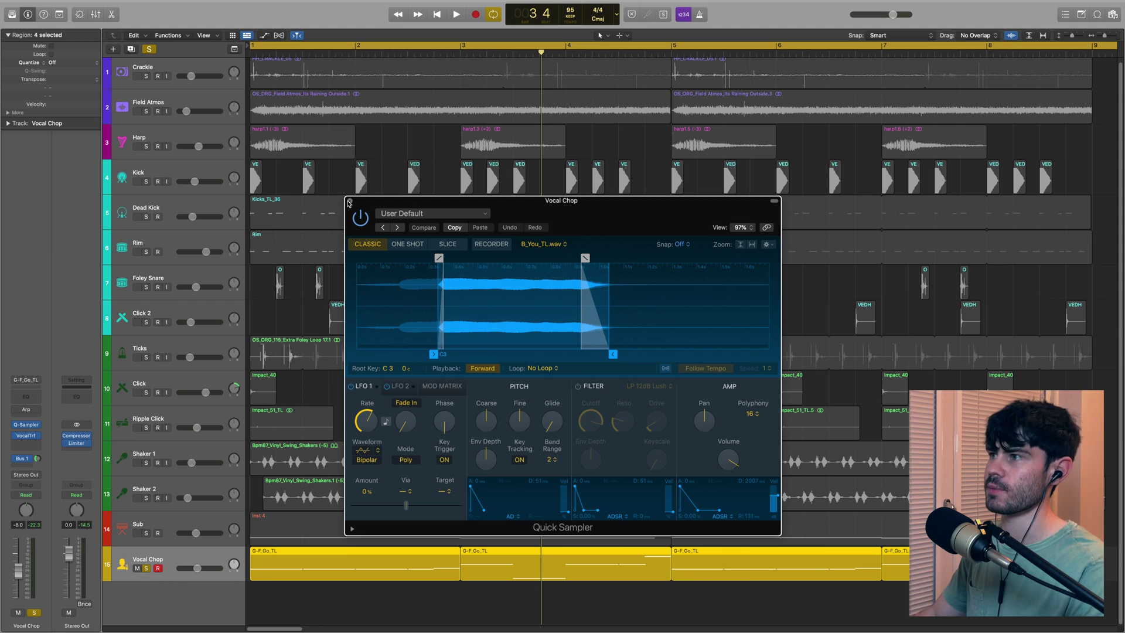
{"action": "left_click", "coordinate": [350, 203]}
Inspect the Vocal Transformer on the Vocal Chop track, compare the sound with it bypassed and re-enabled, and close it.
{"action": "left_click_drag", "start_coordinate": [530, 114], "coordinate": [569, 278]}
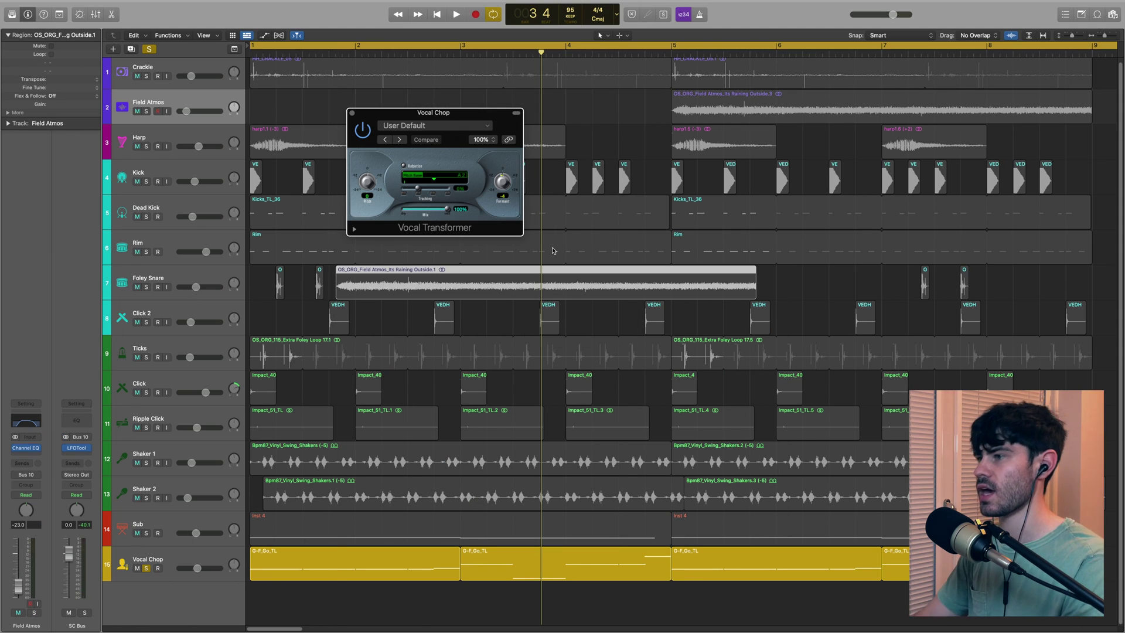
{"action": "key", "text": "super+z"}
{"action": "left_click_drag", "start_coordinate": [483, 115], "coordinate": [551, 359]}
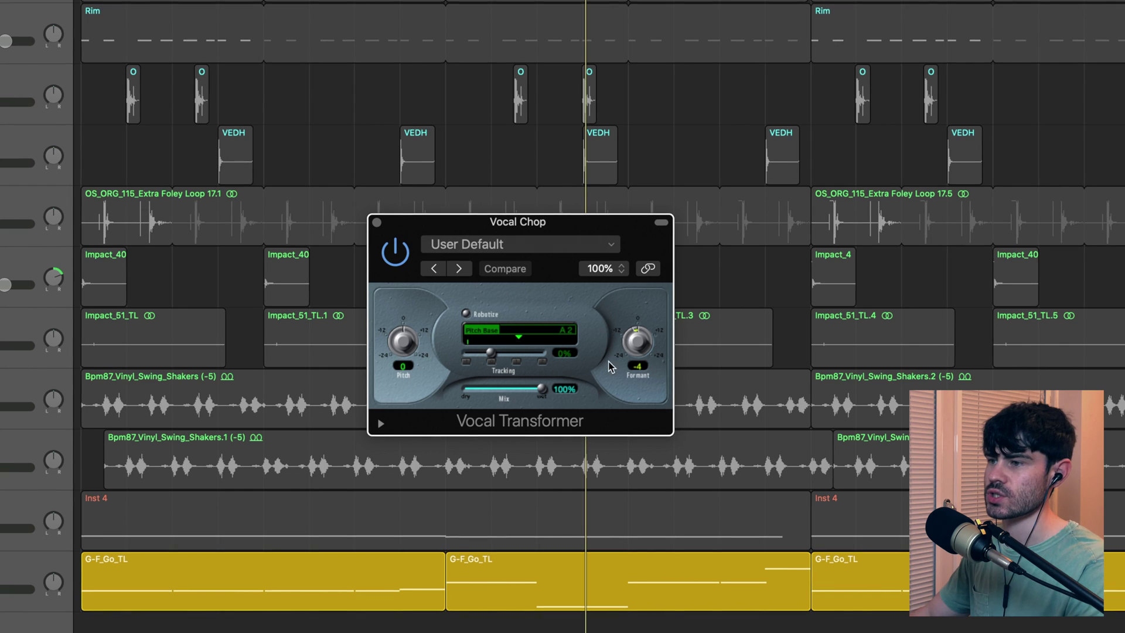
{"action": "left_click", "coordinate": [398, 258]}
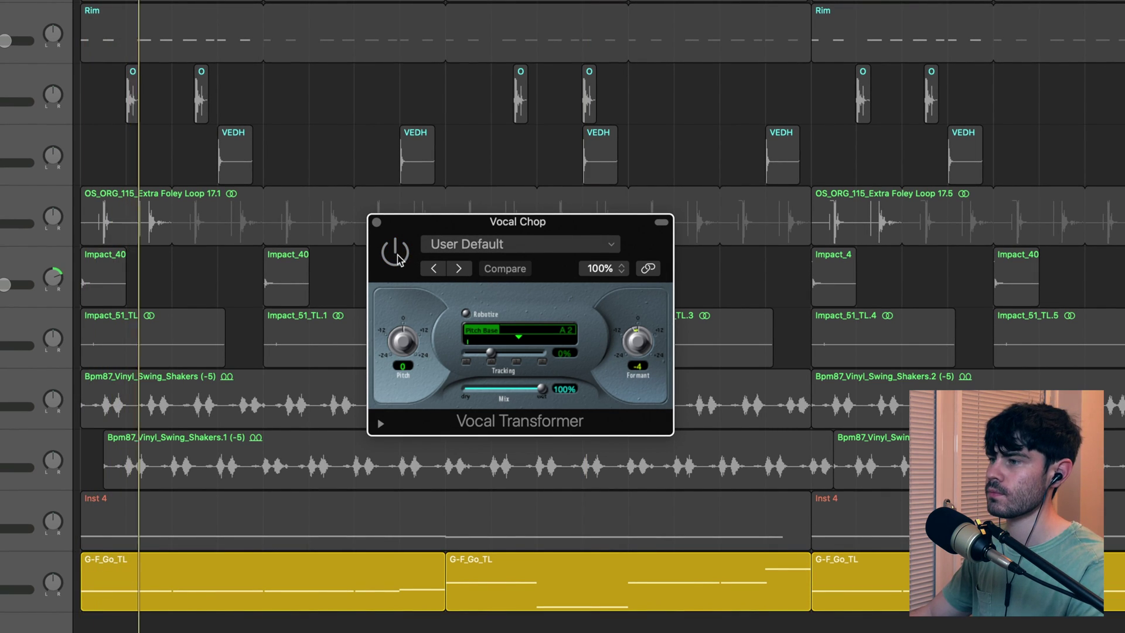
{"action": "left_click", "coordinate": [396, 253]}
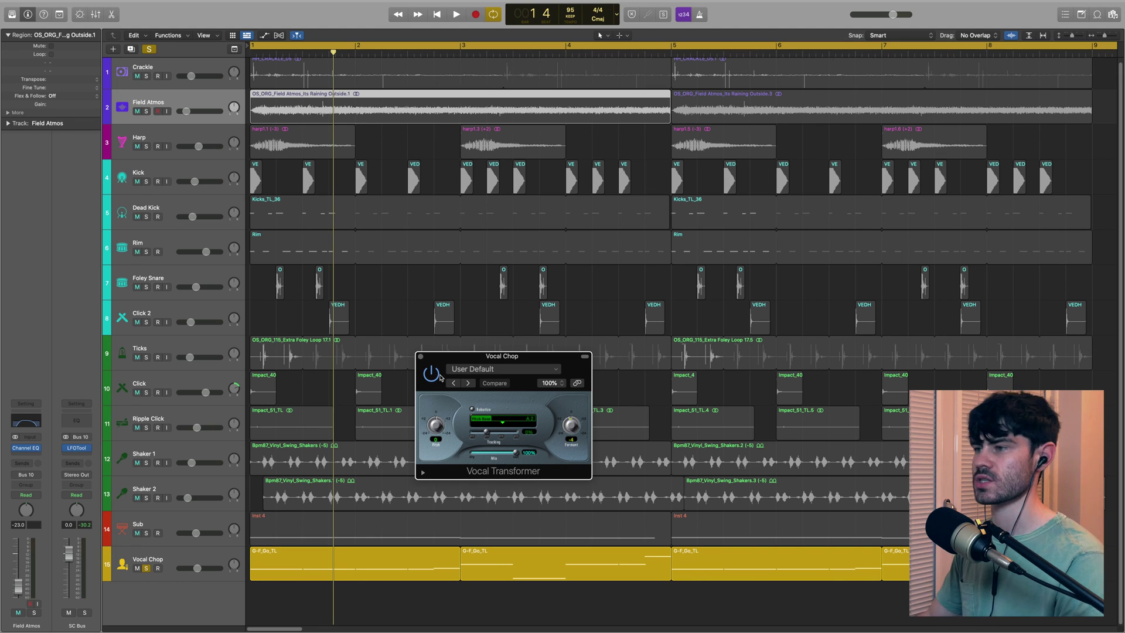
{"action": "left_click", "coordinate": [420, 357]}
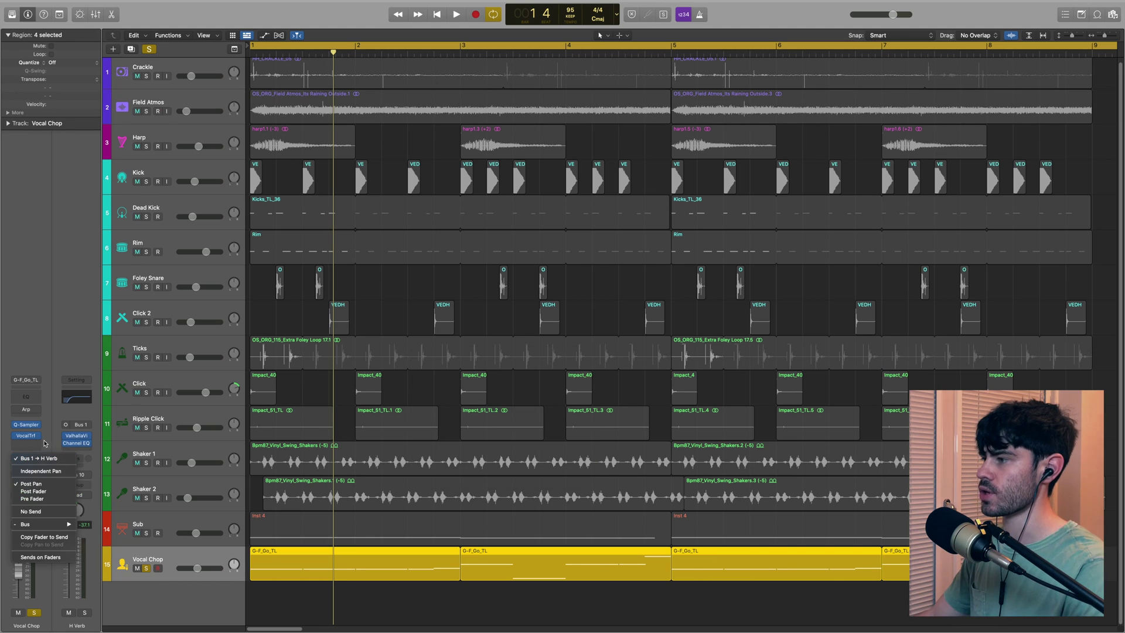
Check the reverb on the Vocal Chop's H Verb bus, and solo the SC Bus to listen to the tracks routed there.
{"action": "left_click", "coordinate": [71, 438]}
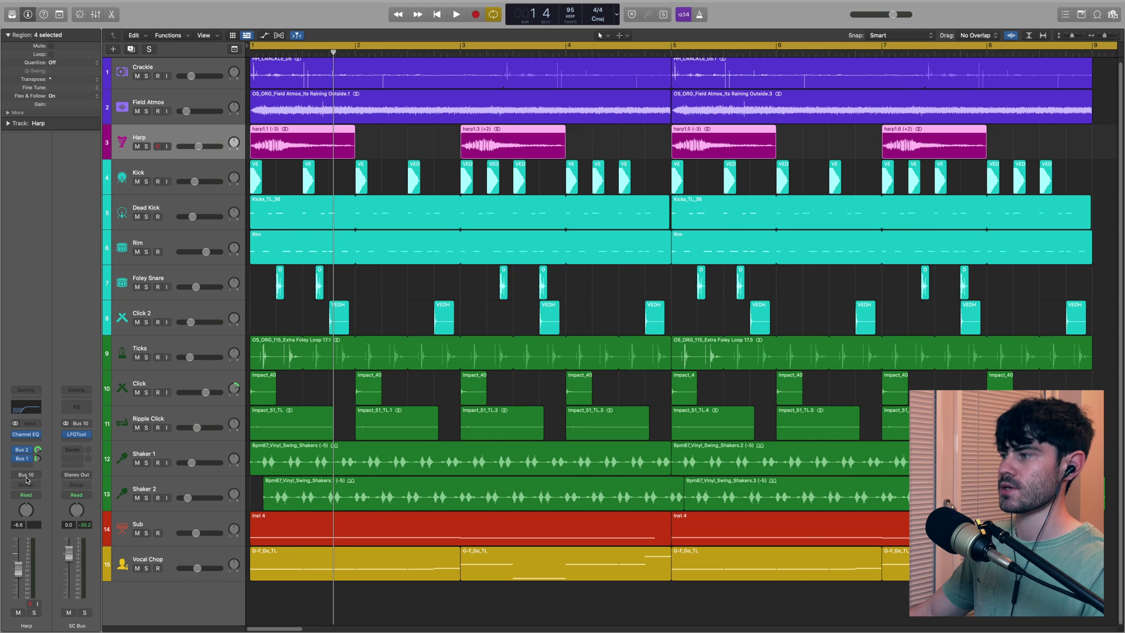
{"action": "left_click", "coordinate": [85, 613]}
{"action": "key", "text": "space"}
{"action": "key", "text": "space"}
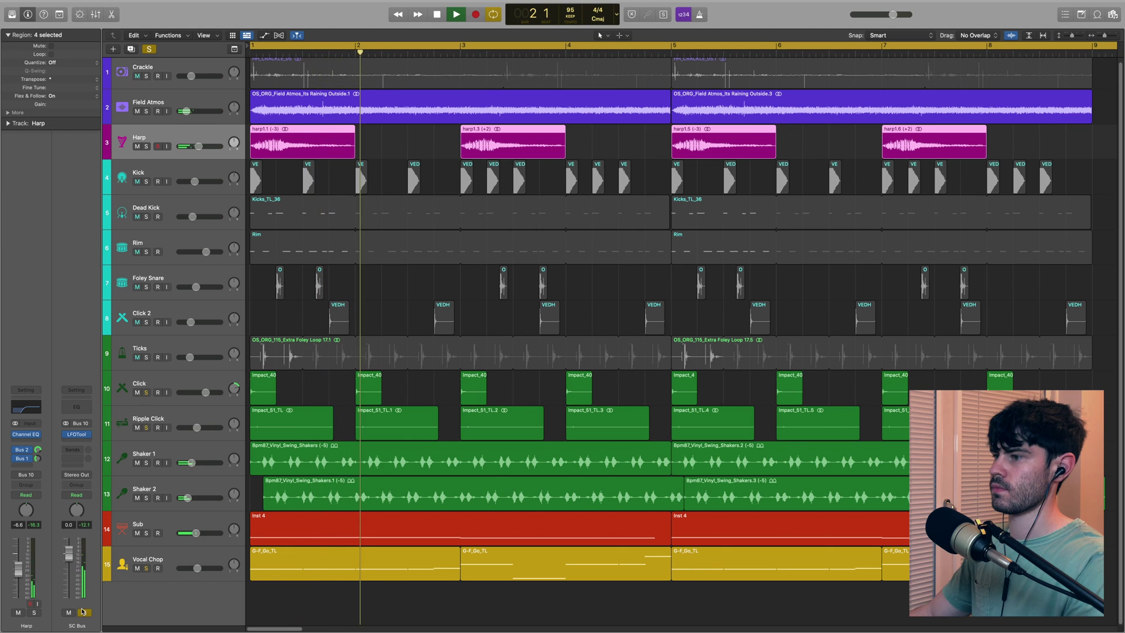
{"action": "key", "text": "space"}
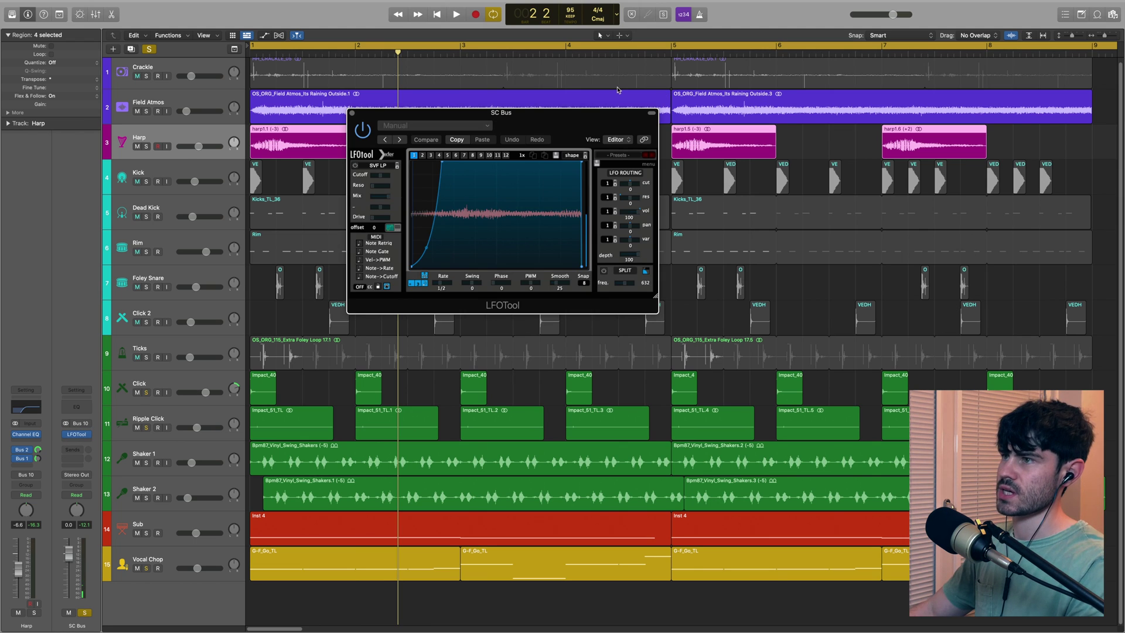
Inspect LFOTool on the SC Bus, solo the Kick to hear it against the ducked tracks, and close the plug-in.
{"action": "left_click_drag", "start_coordinate": [612, 117], "coordinate": [615, 174]}
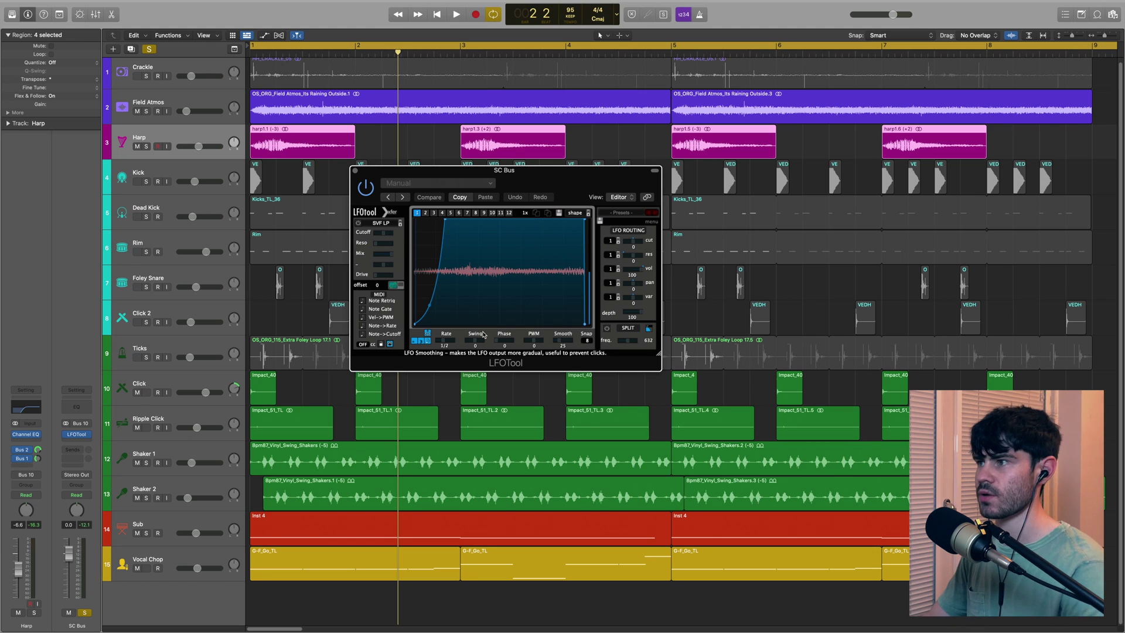
{"action": "left_click", "coordinate": [146, 182]}
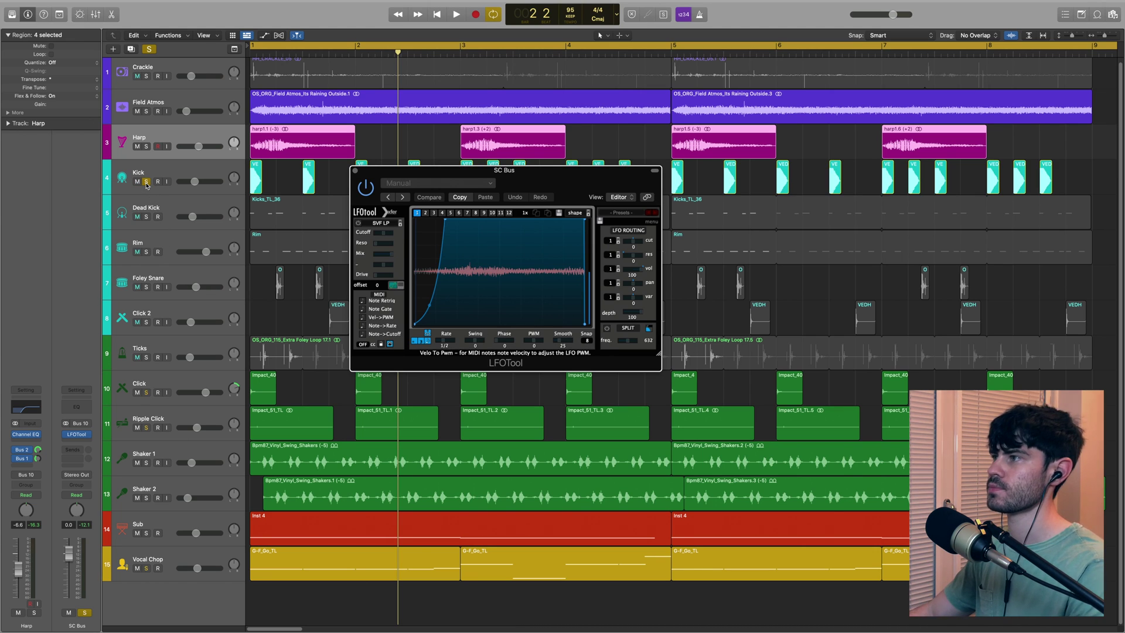
{"action": "key", "text": "space"}
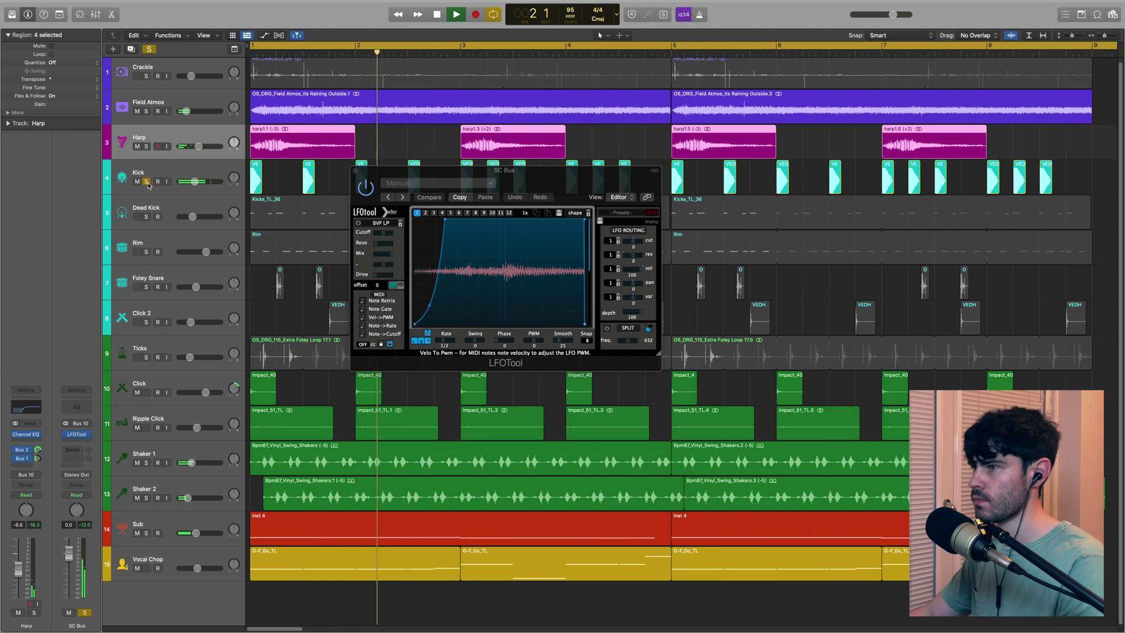
{"action": "key", "text": "space"}
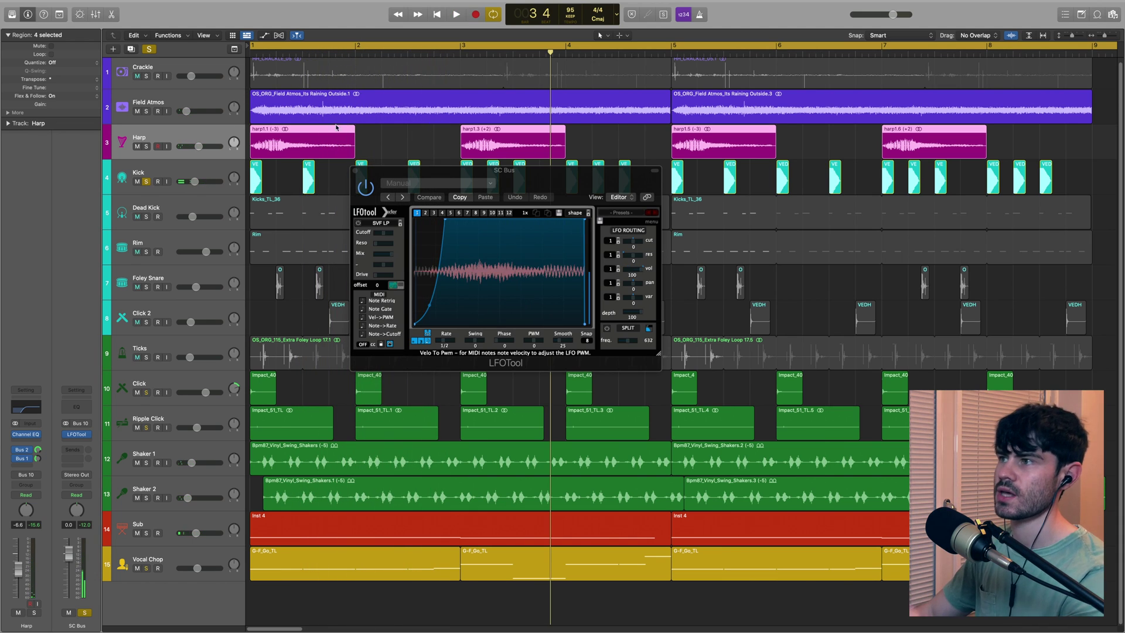
{"action": "left_click", "coordinate": [355, 171]}
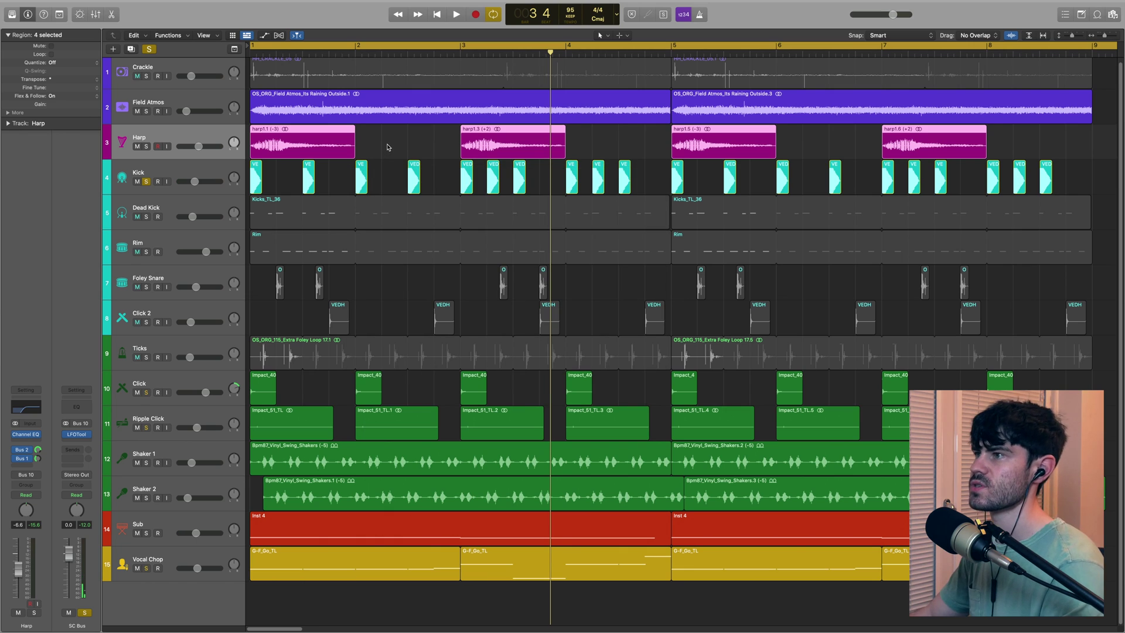
Release the solos on the Kick and the SC Bus, and play the full beat from the beginning.
{"action": "left_click", "coordinate": [387, 147]}
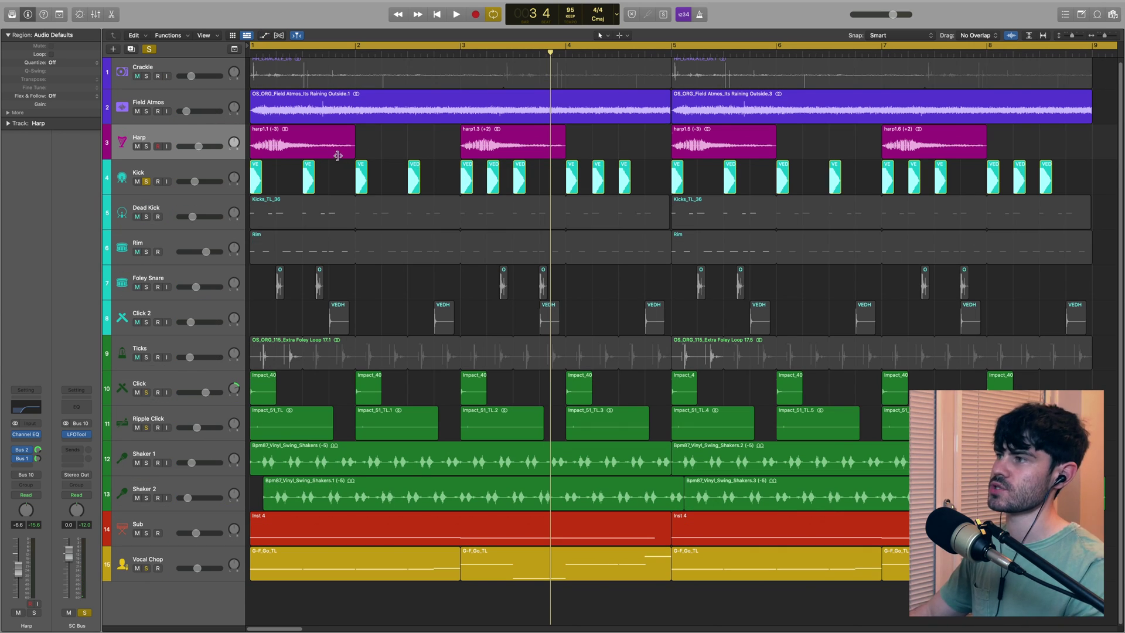
{"action": "left_click", "coordinate": [146, 181]}
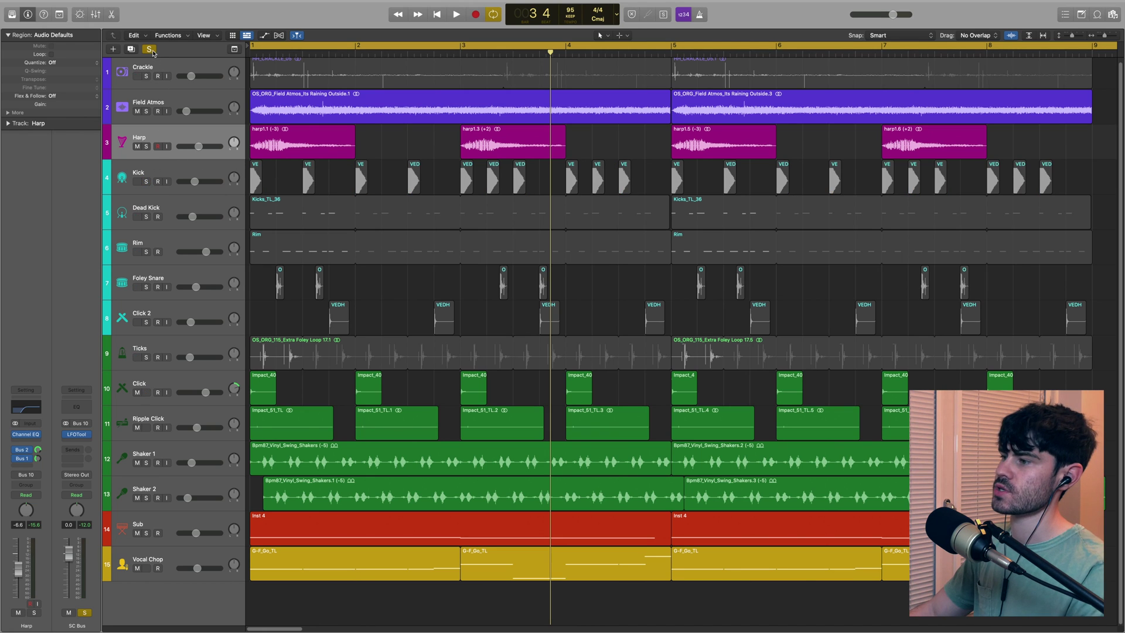
{"action": "left_click", "coordinate": [84, 612]}
{"action": "key", "text": "space"}
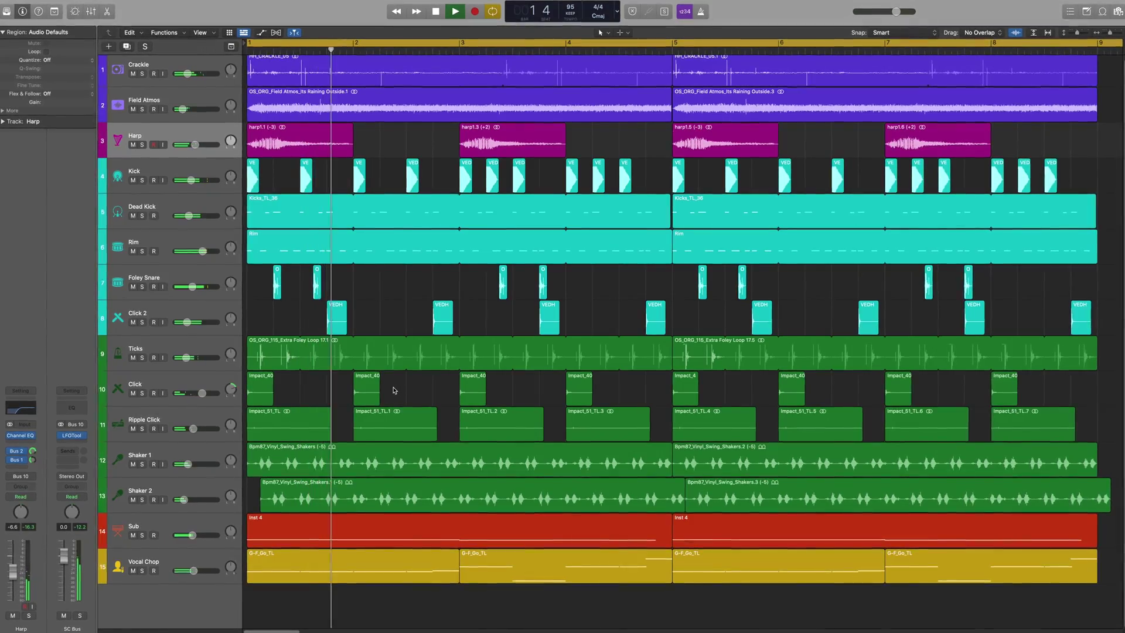